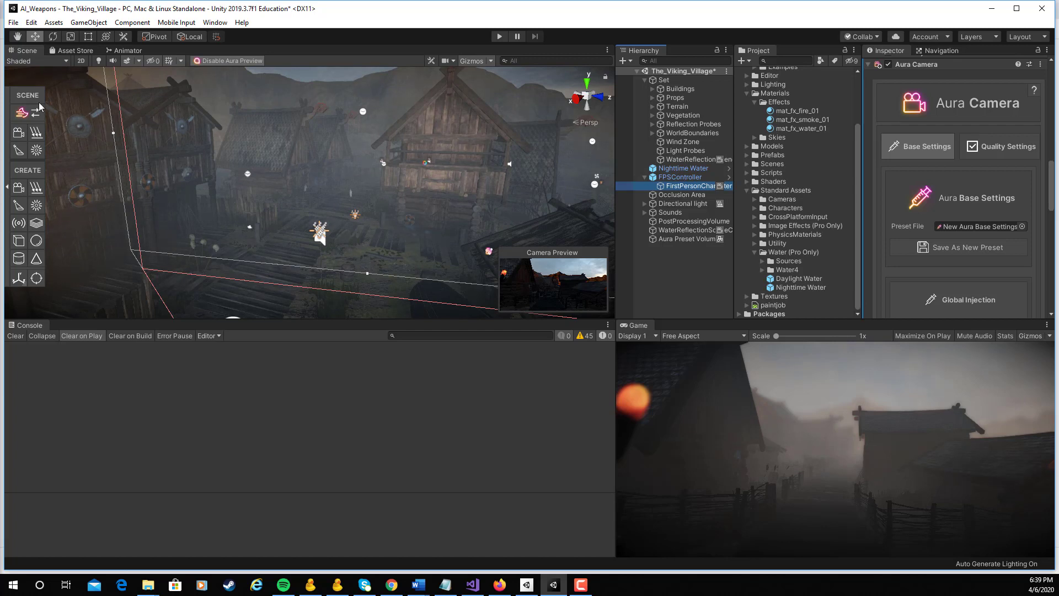
Step: Try the Aura presets Sunny Day and Forest, settle on Dawn, then start Play mode
click(30, 117)
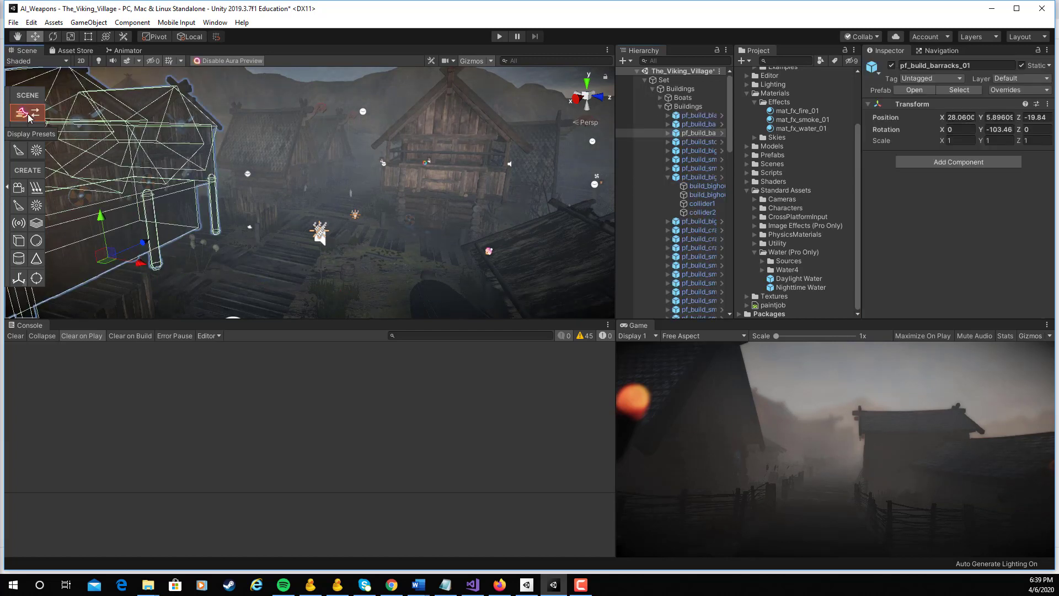
click(30, 117)
click(92, 155)
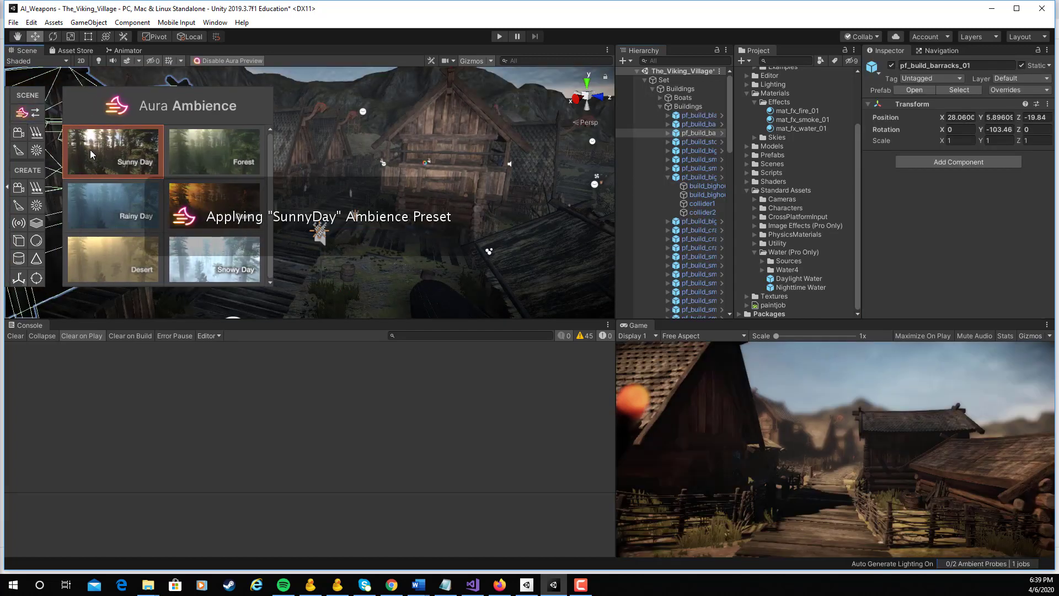
click(31, 117)
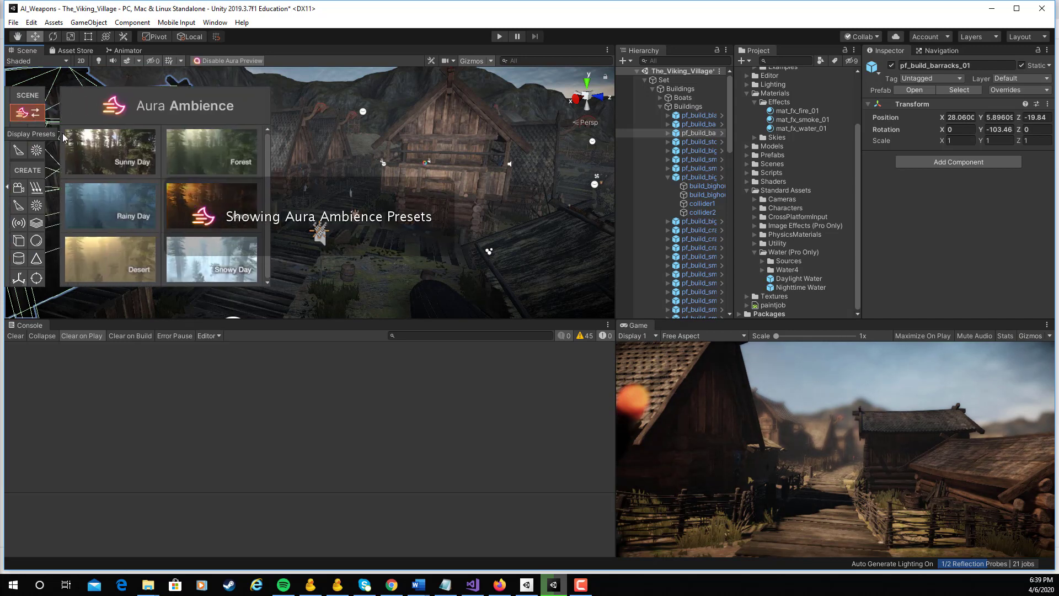
click(197, 159)
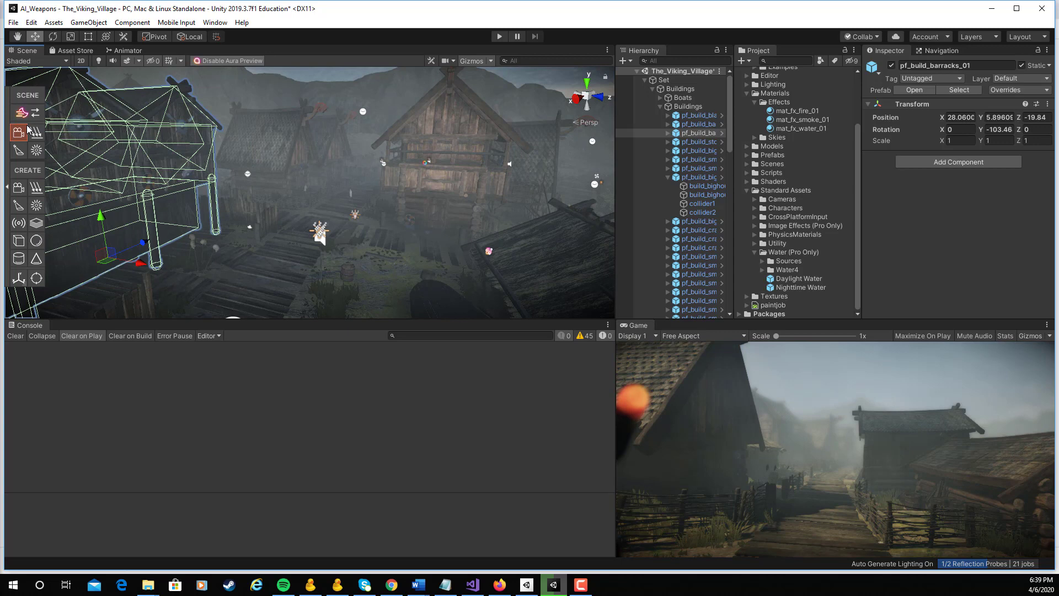
click(31, 115)
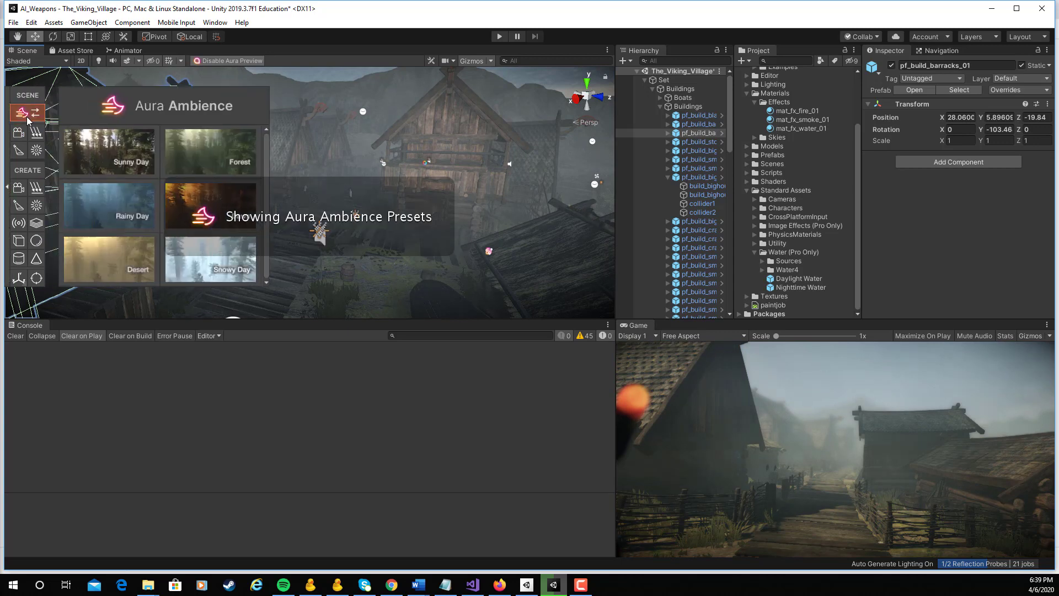
click(183, 217)
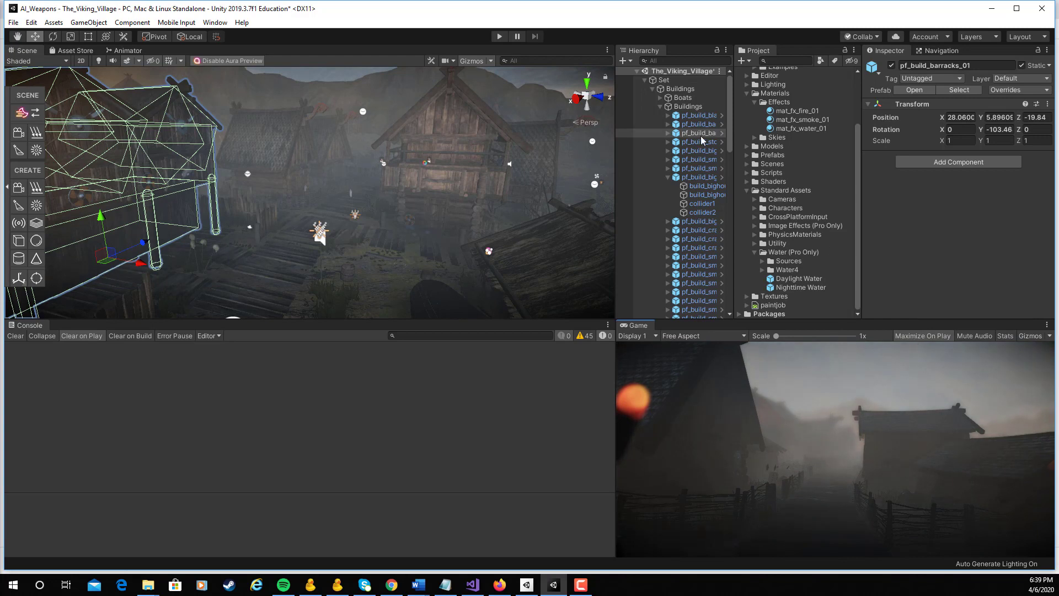
click(500, 37)
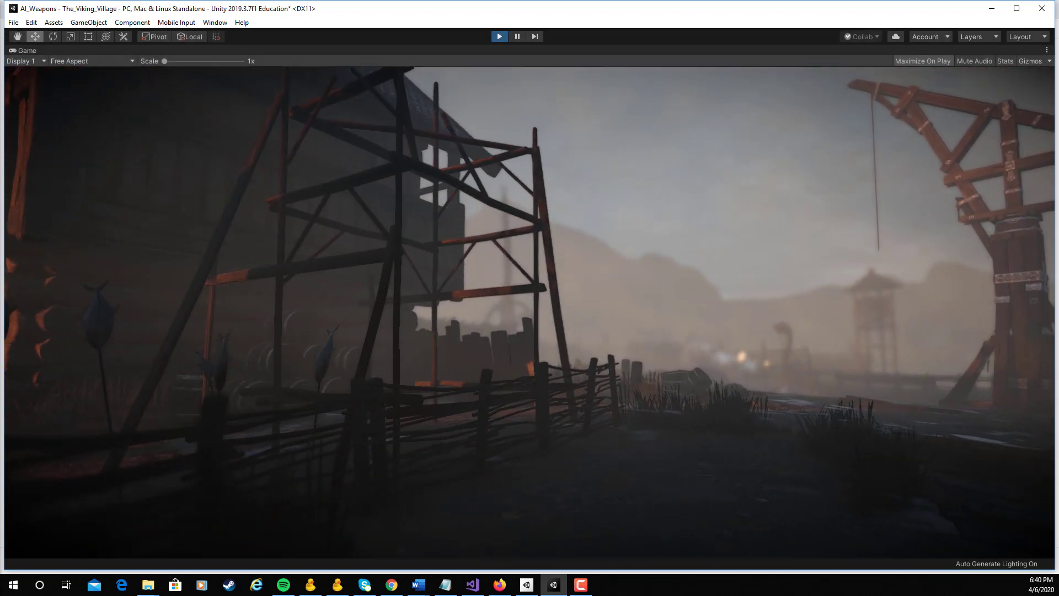
Step: Stop play mode and collapse the Buildings group in the Hierarchy
key(ctrl+p)
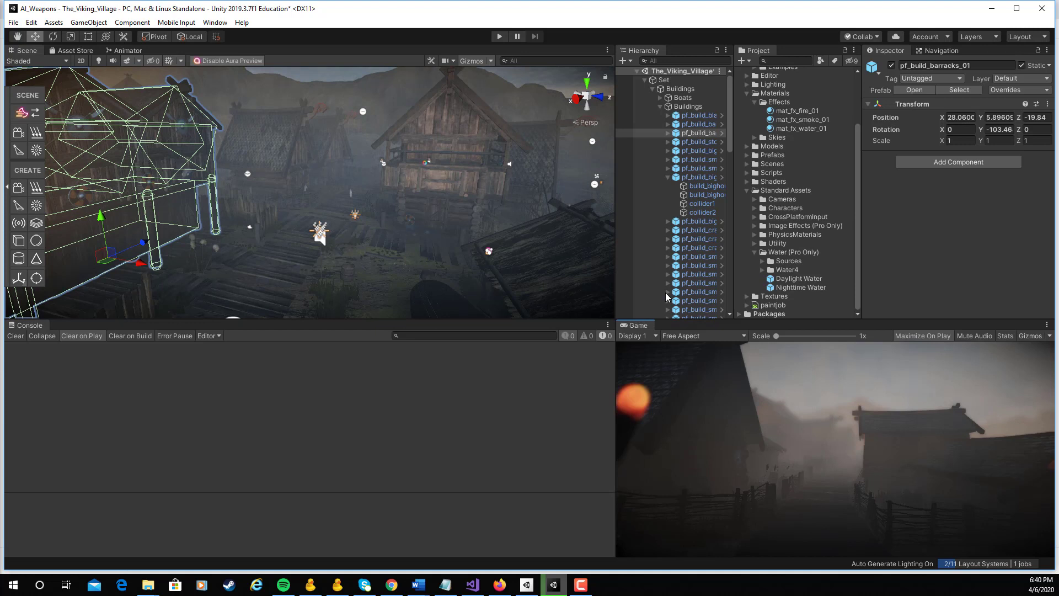
click(534, 388)
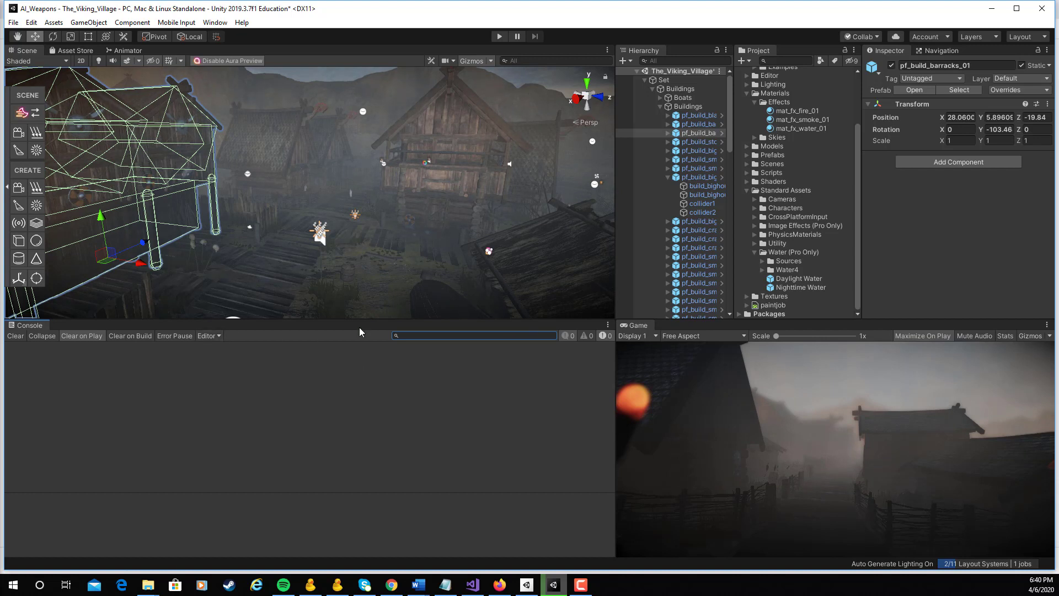
click(652, 88)
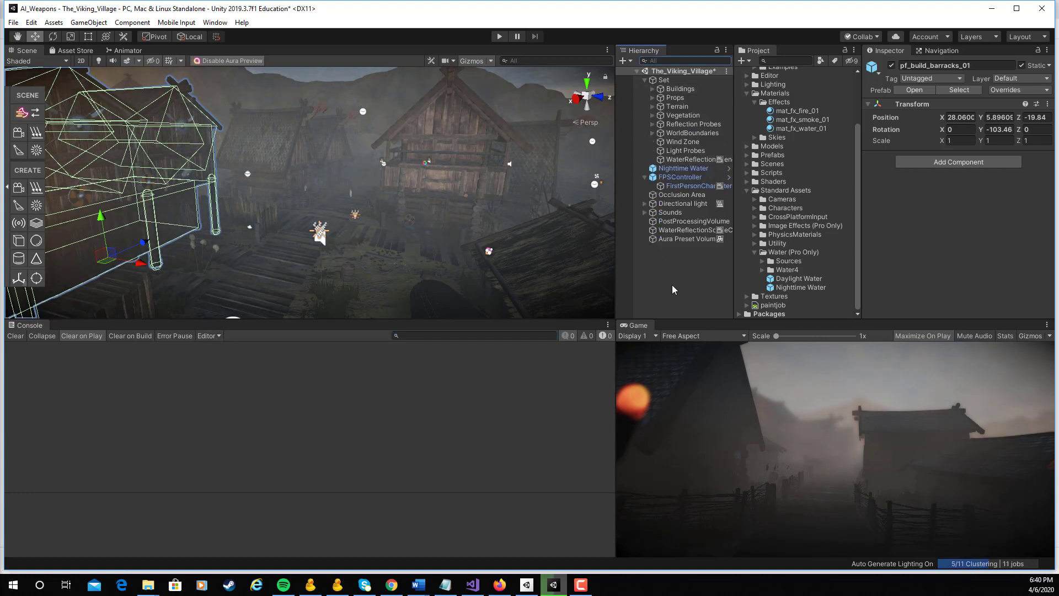
Step: Select the Aura Preset Volume and disable the Aura preview
click(673, 285)
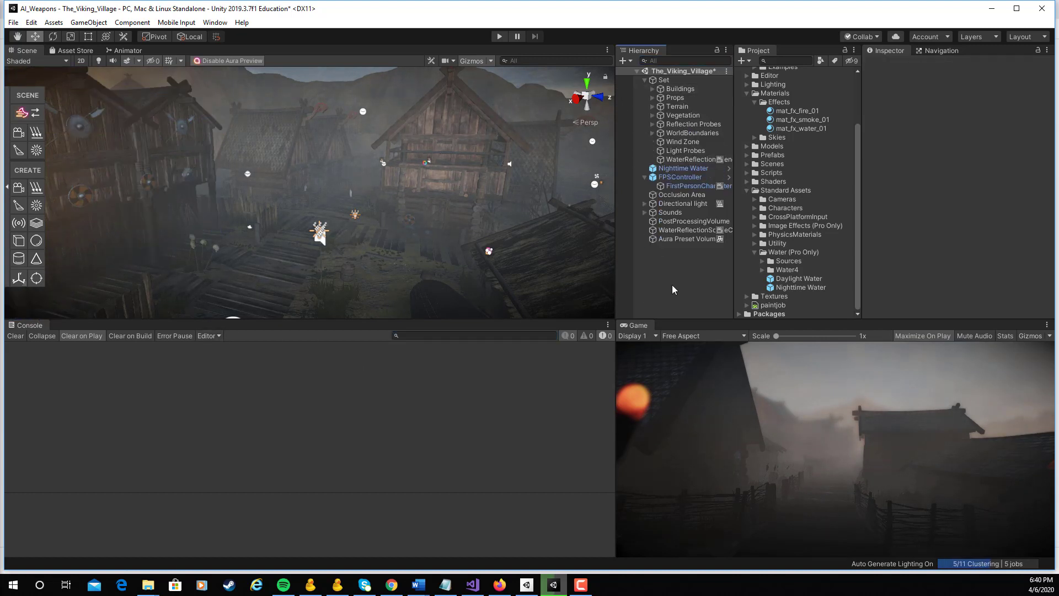
click(687, 239)
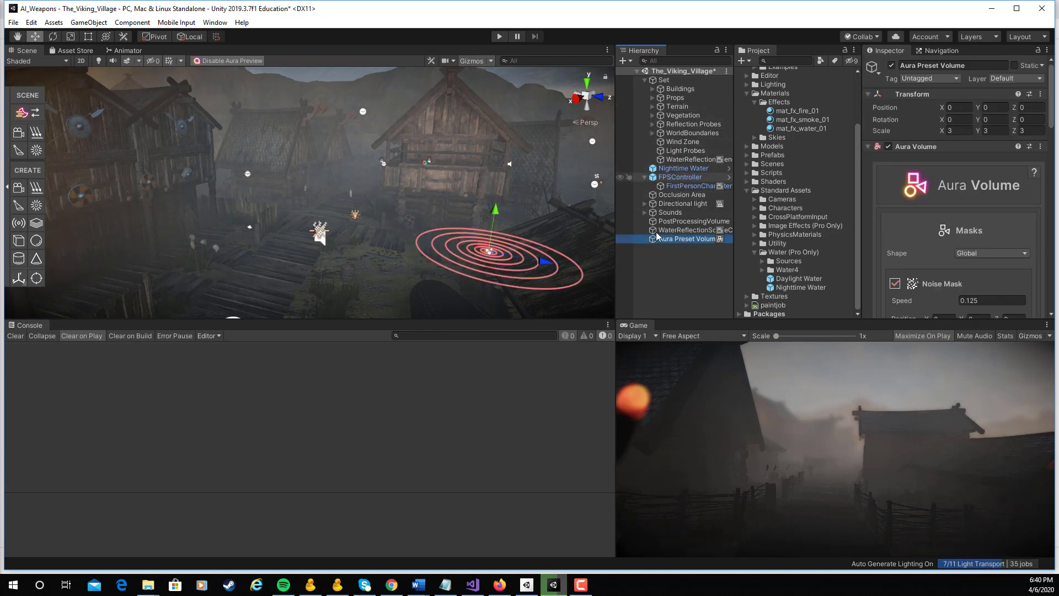
click(369, 447)
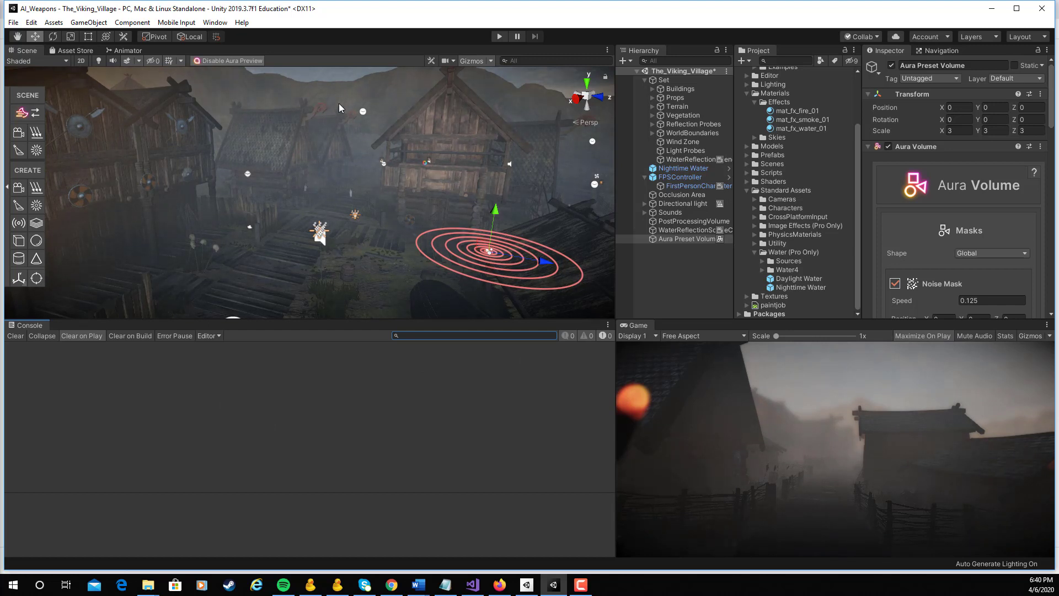
click(227, 61)
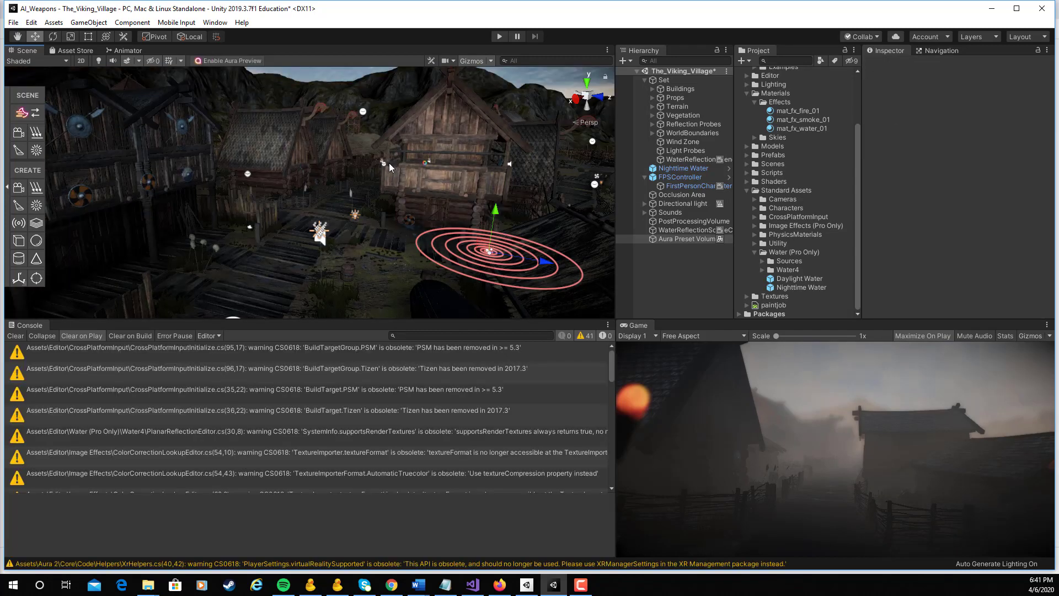
Step: Hide console warnings, then fly and orbit the Scene view around the fences and water-wheel tower
click(585, 334)
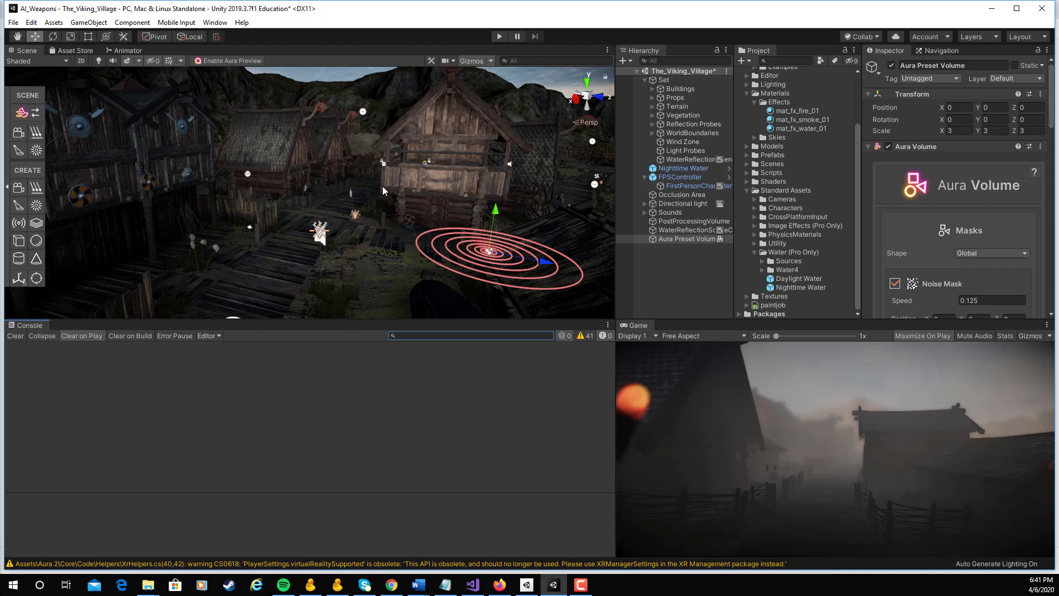
key(w)
right_drag(416, 174, 200, 158)
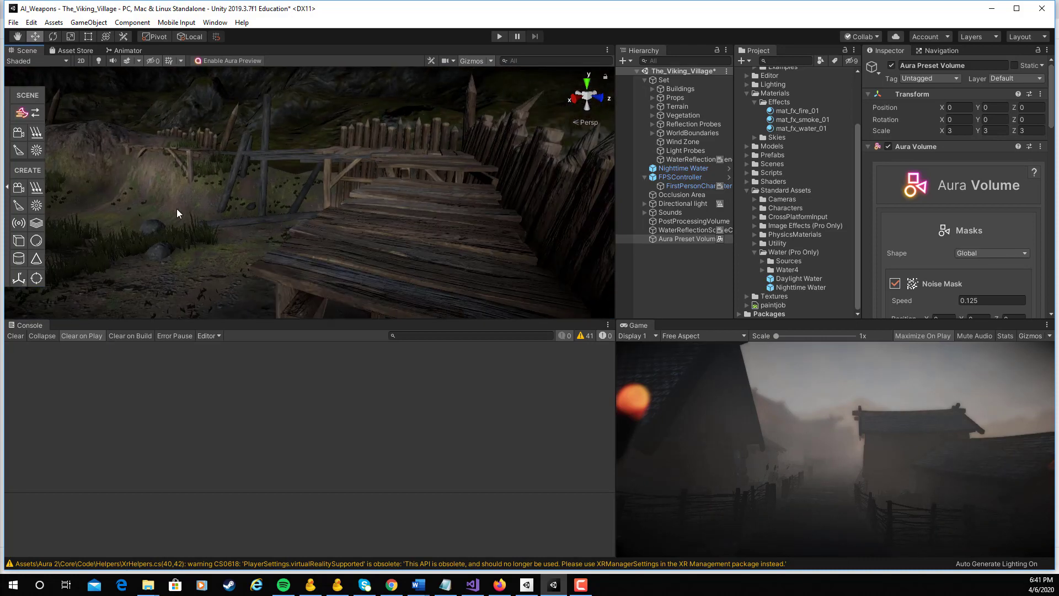
alt+right_drag(177, 213, 213, 178)
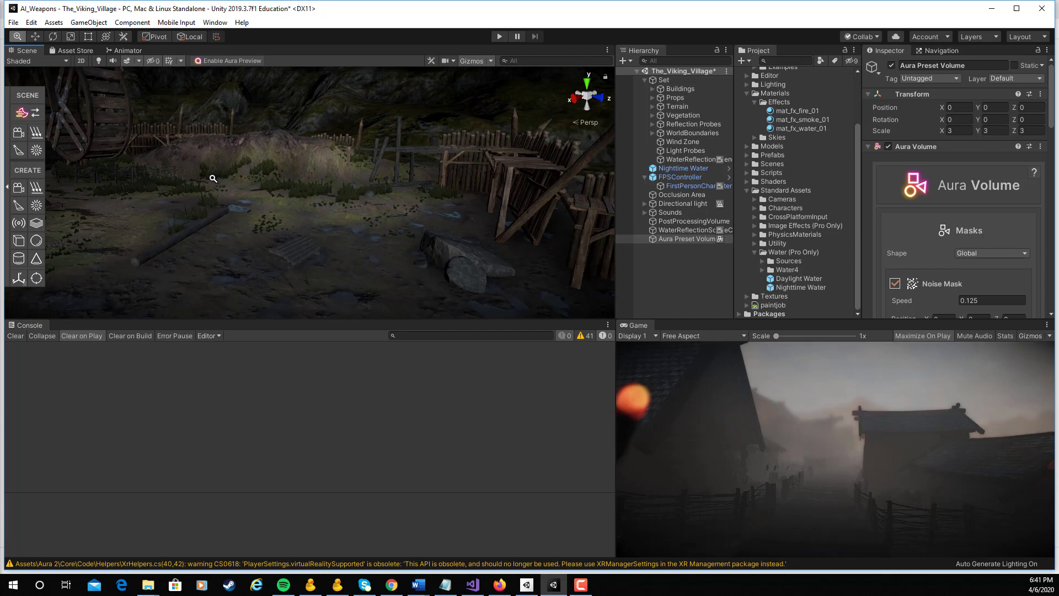
alt+drag(213, 178, 247, 177)
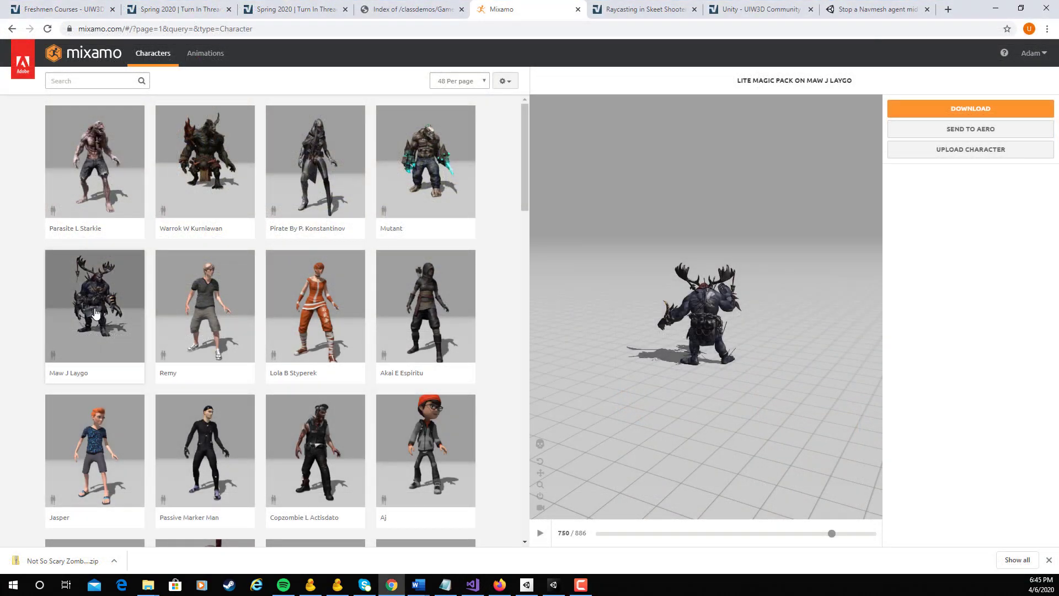
Step: Make the antlered Maw J Laygo the Mixamo character and orbit the preview to its front
click(95, 313)
click(735, 207)
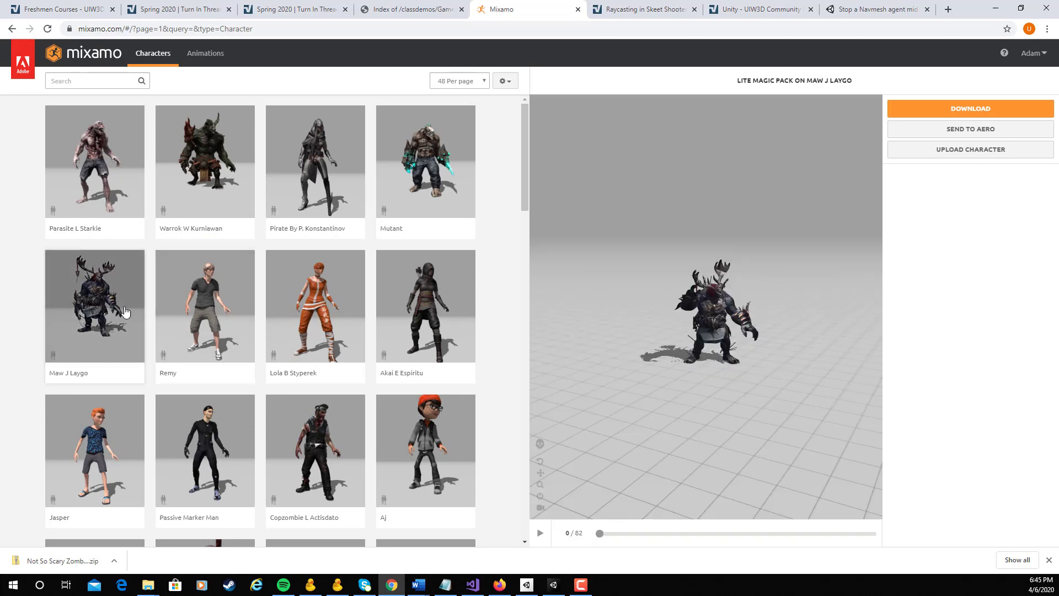
scroll(723, 373, up, 5)
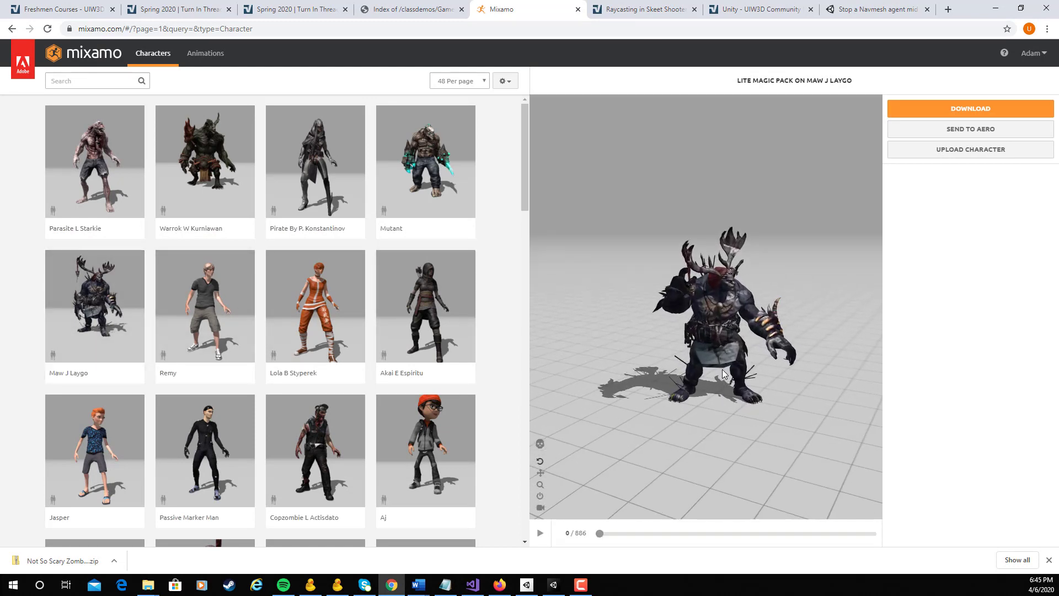
drag(723, 374, 772, 420)
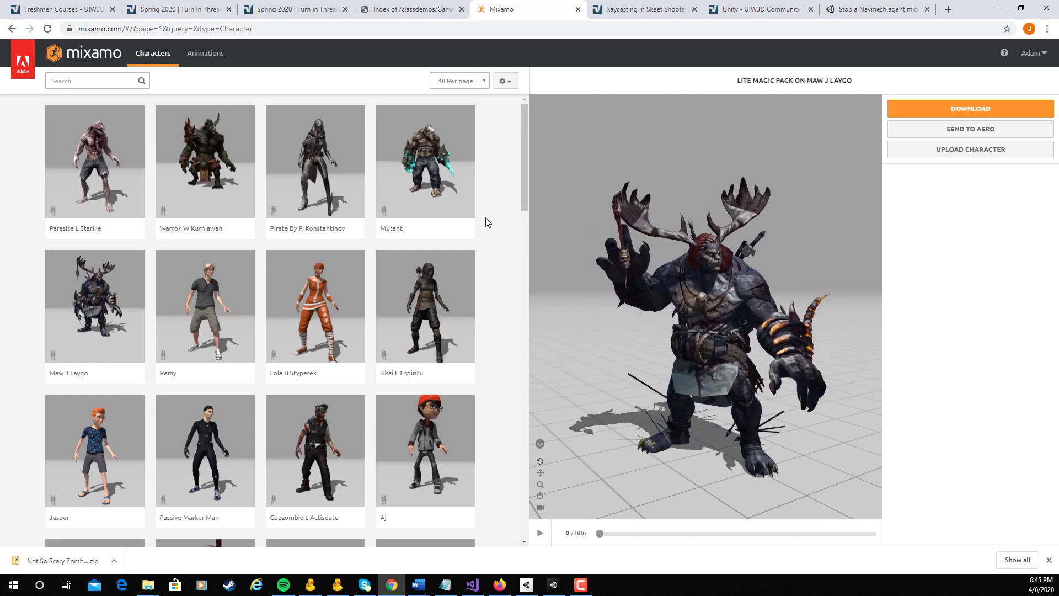
Step: Search Mixamo animations for 'wizard pack' and apply Lite Magic Pack to Maw J Laygo
click(204, 54)
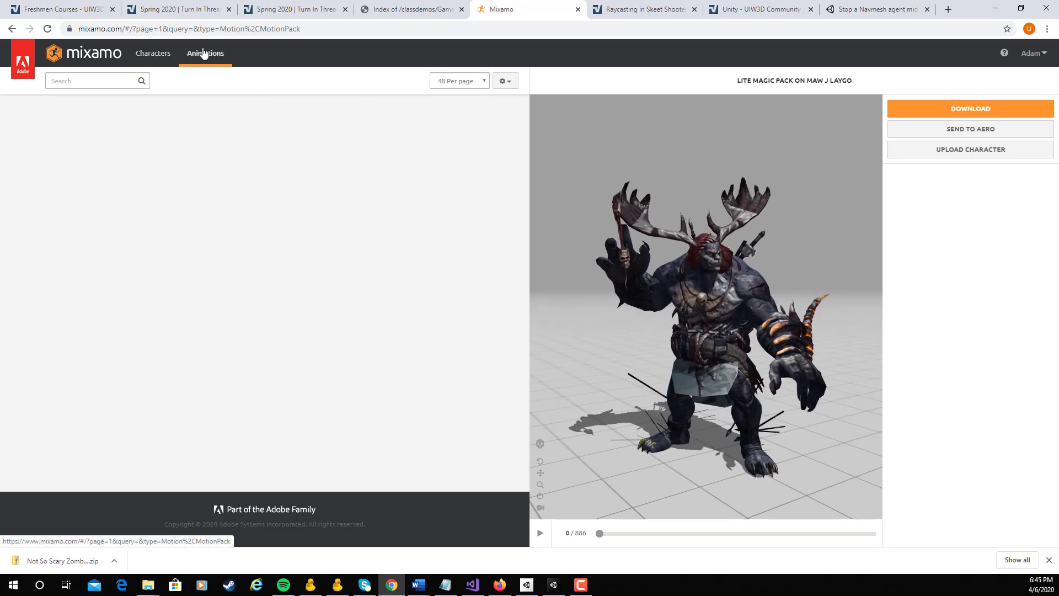
click(77, 82)
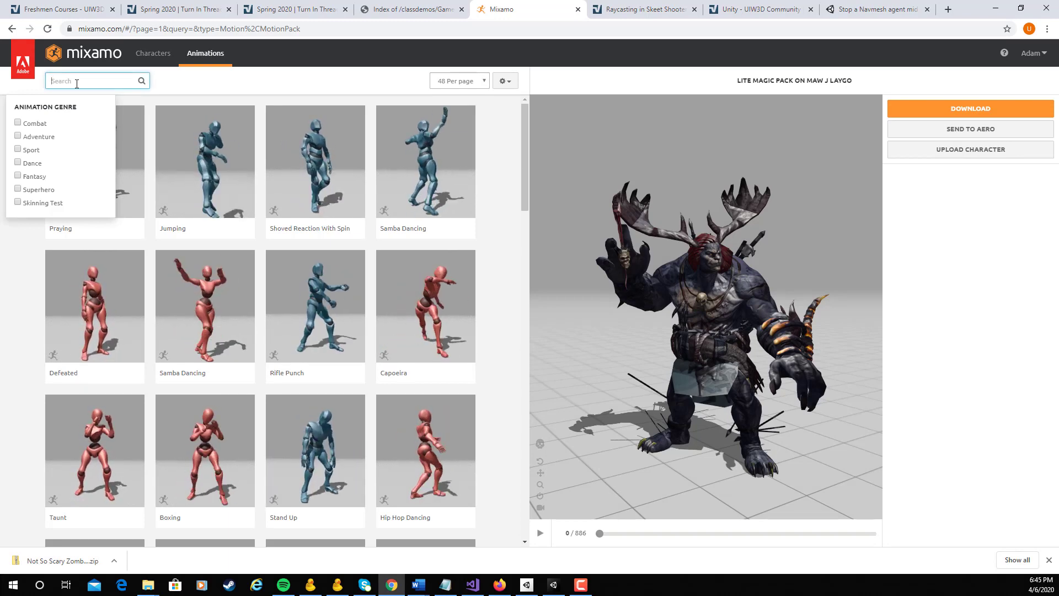
text(wizard p)
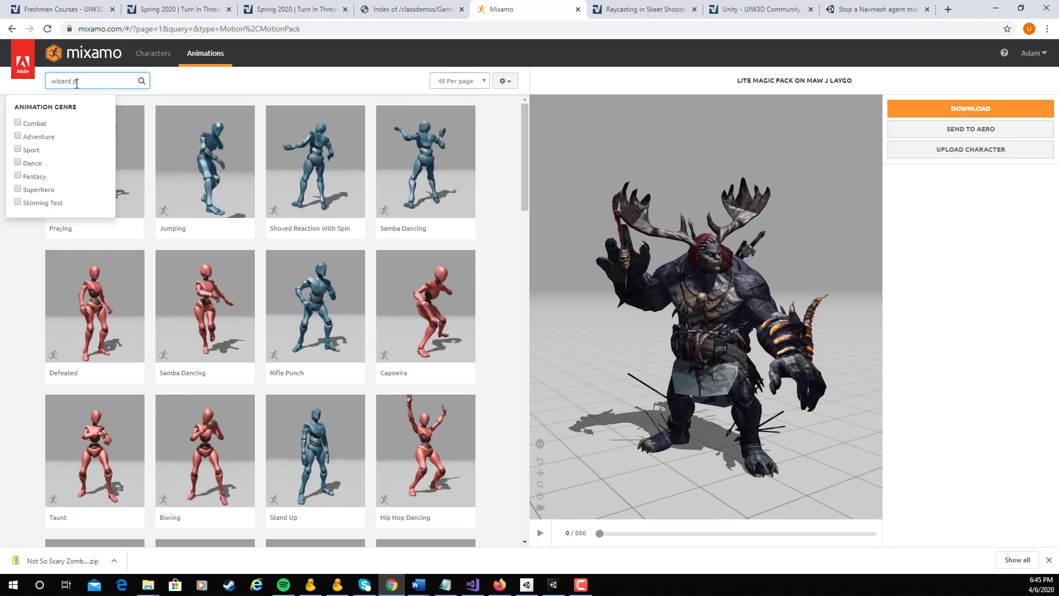
text(ack)
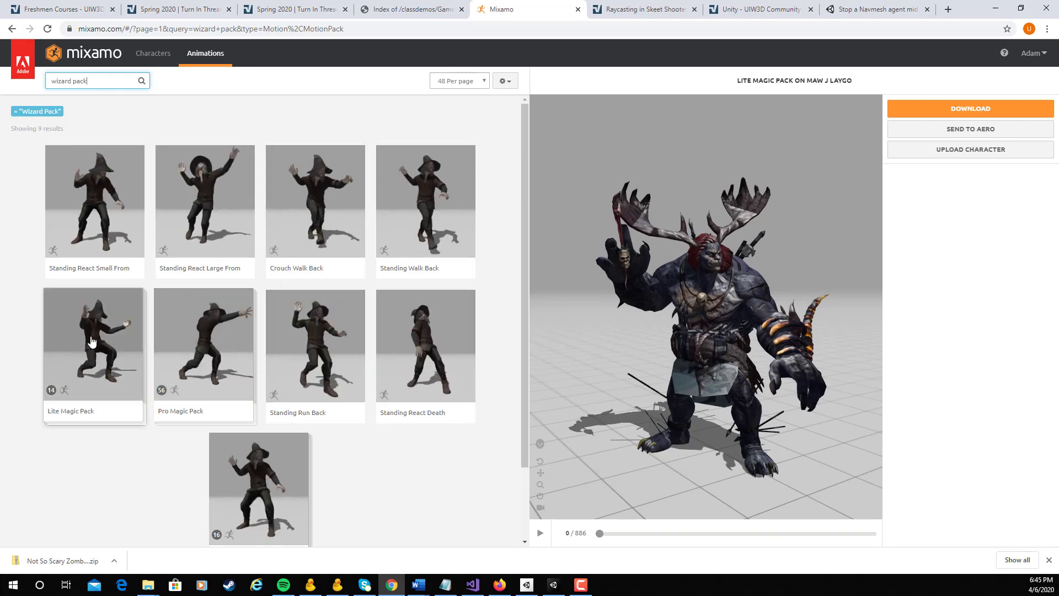
click(84, 359)
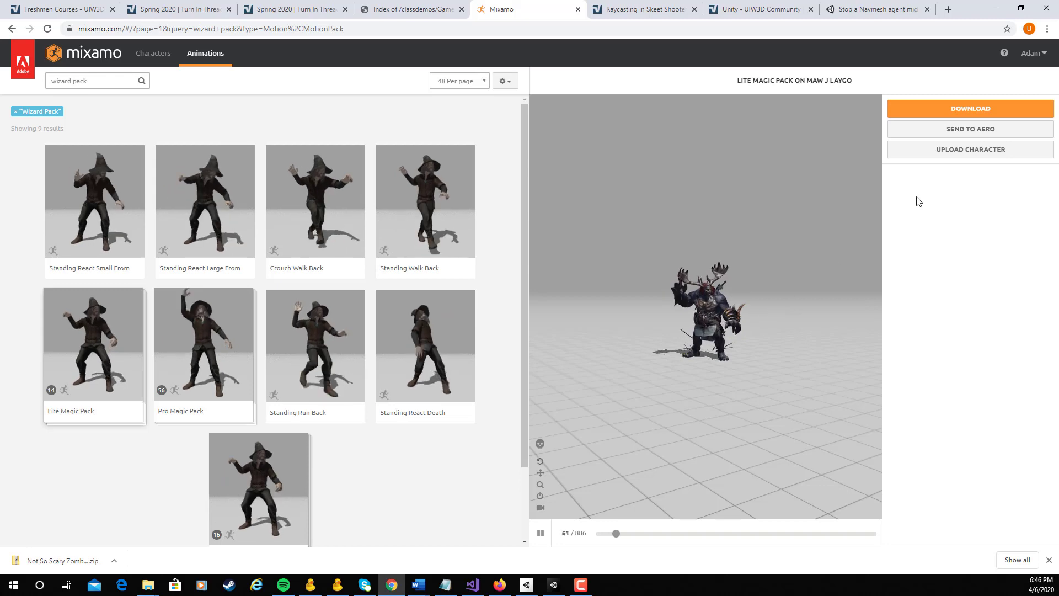
Step: Download Lite Magic Pack in FBX for Unity format and show the zip in its folder
click(956, 113)
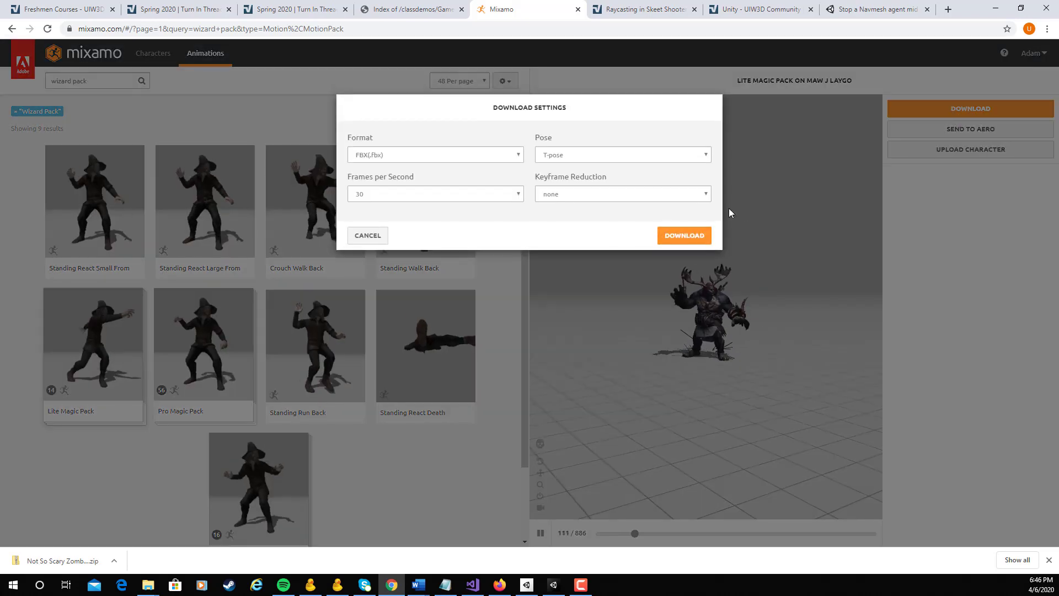
click(452, 157)
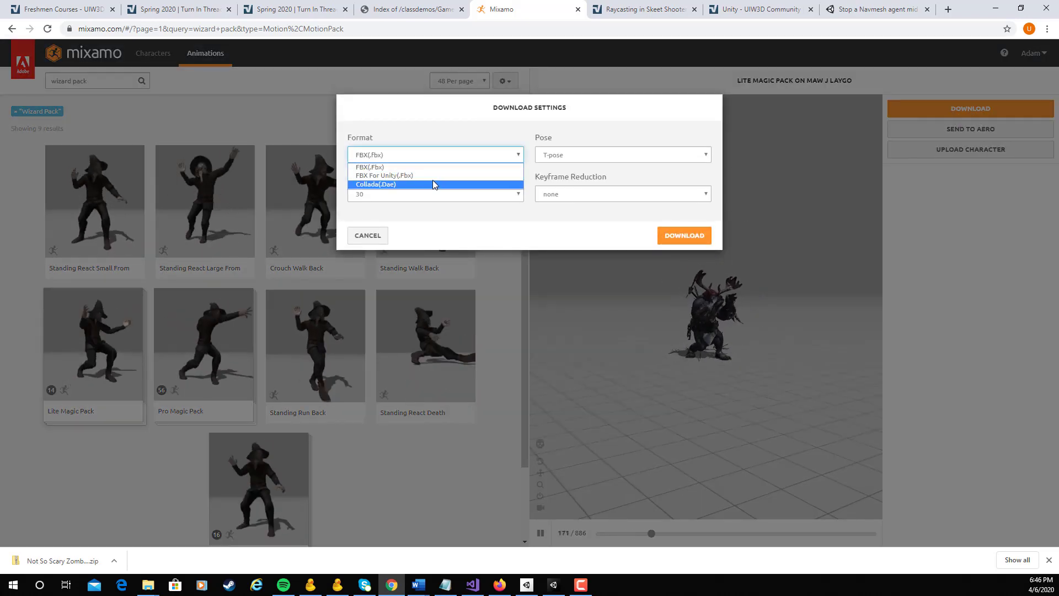
click(433, 176)
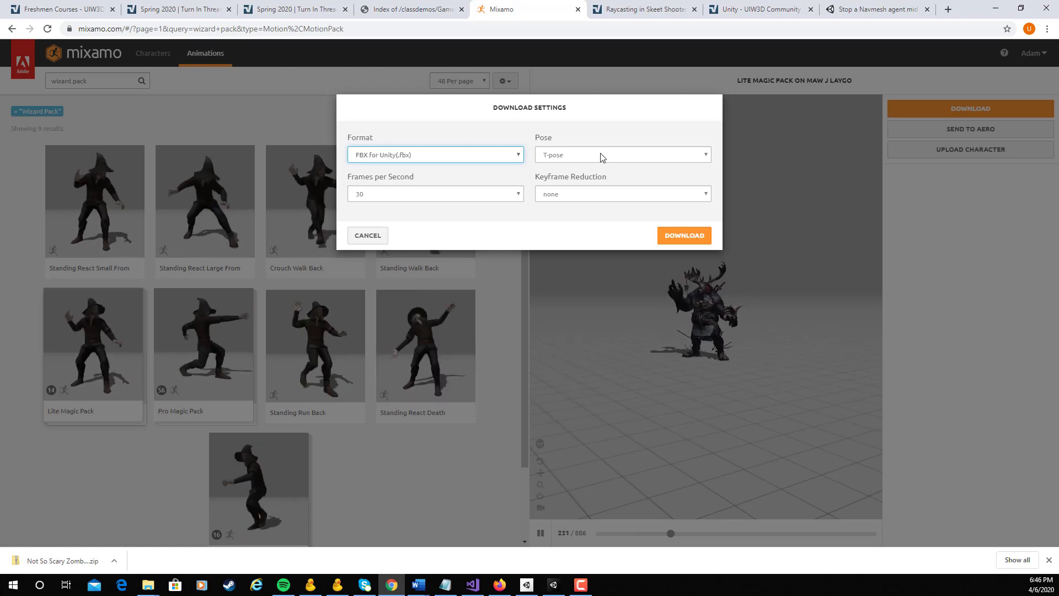
click(679, 235)
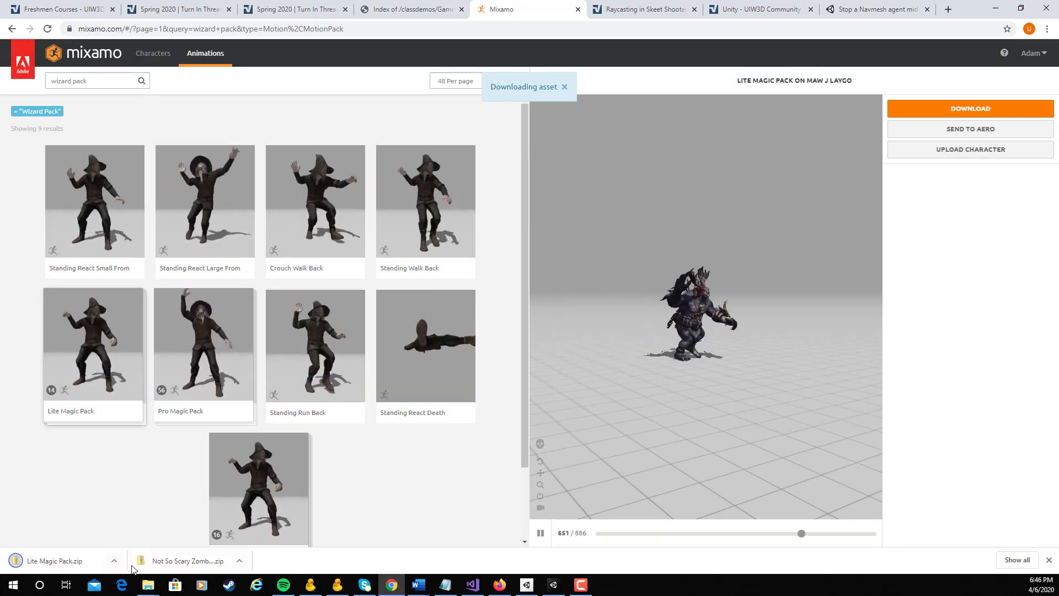
click(114, 561)
click(163, 522)
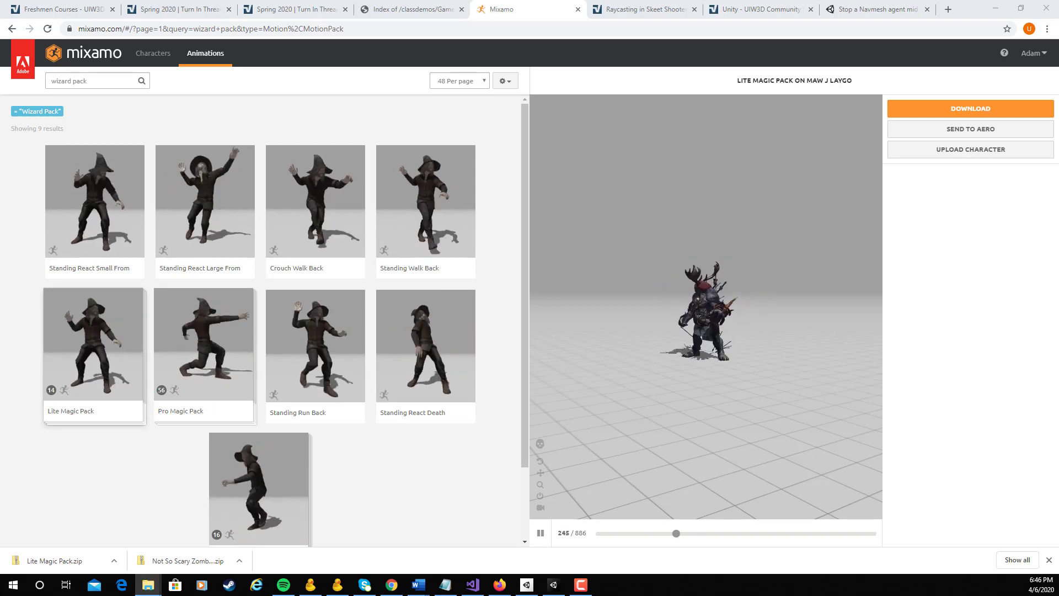
Step: Collapse the Materials, Aura 2 and Standard Assets folders, then import the Lite Magic Pack into the project
key(alt+Tab)
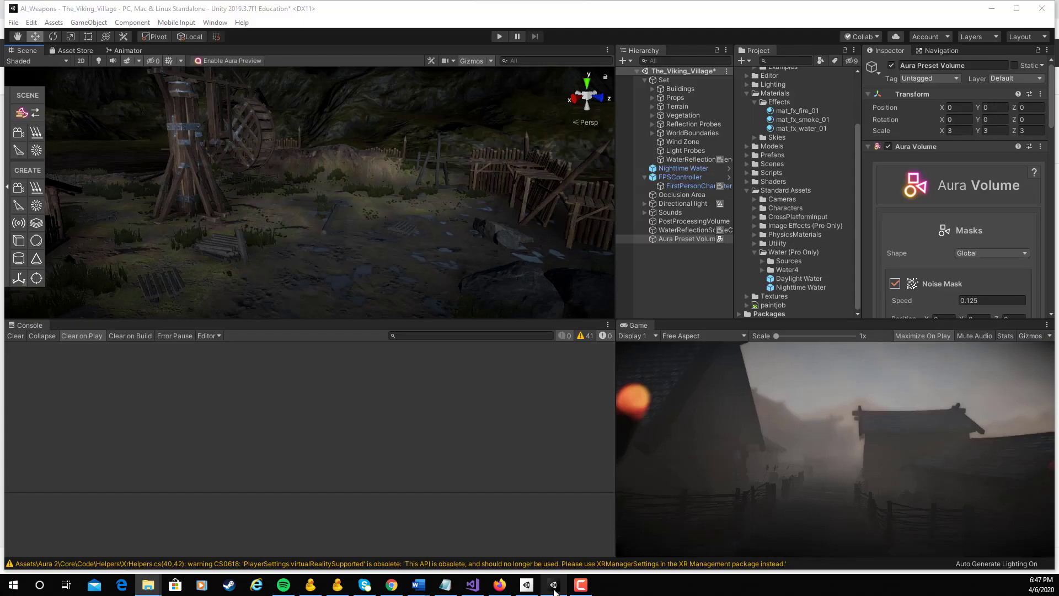
click(747, 93)
scroll(781, 118, up, 2)
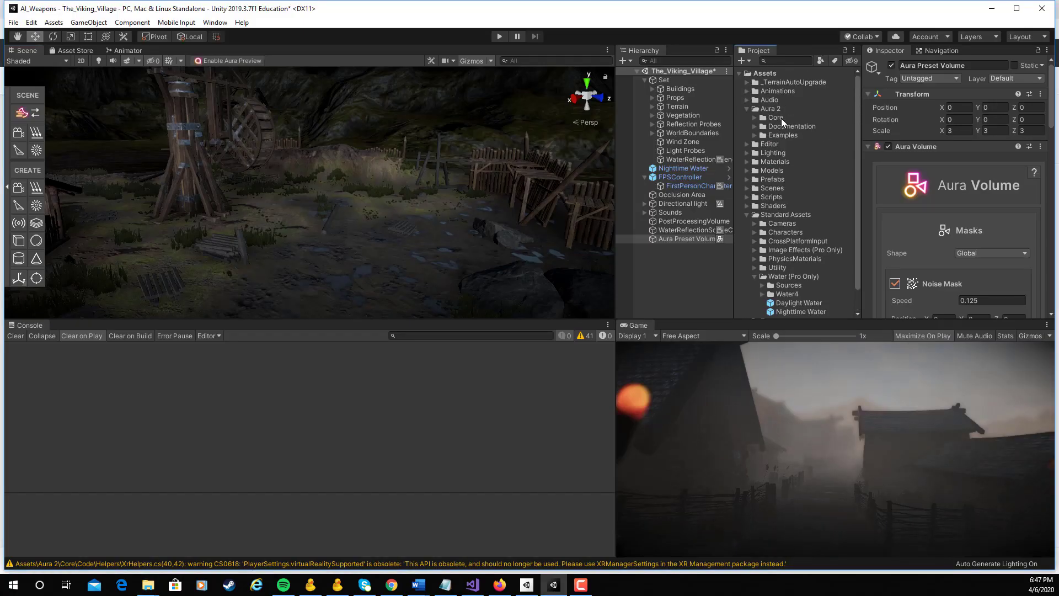
click(748, 109)
click(748, 188)
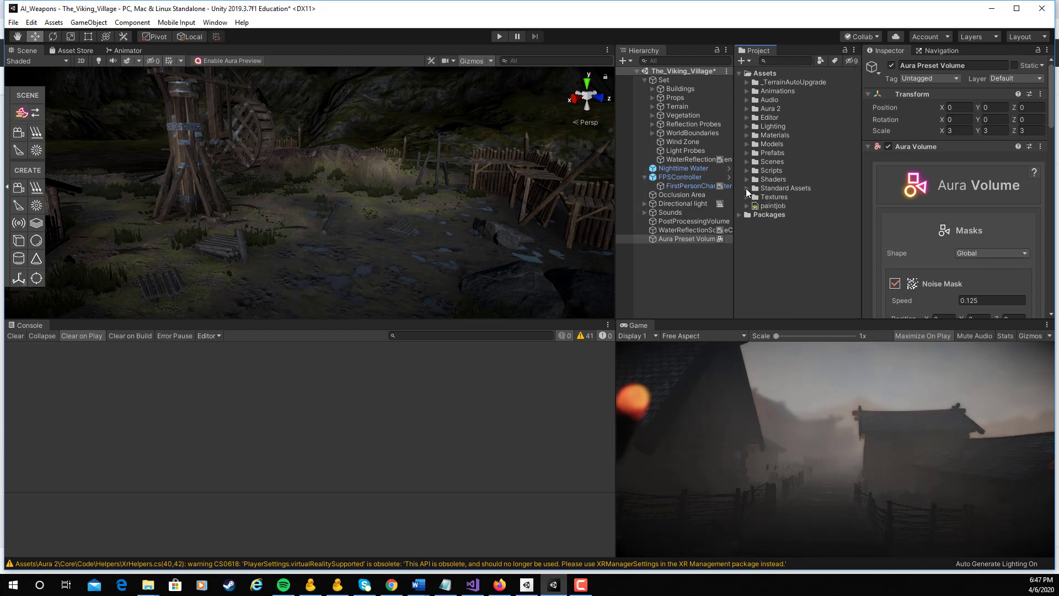
click(774, 263)
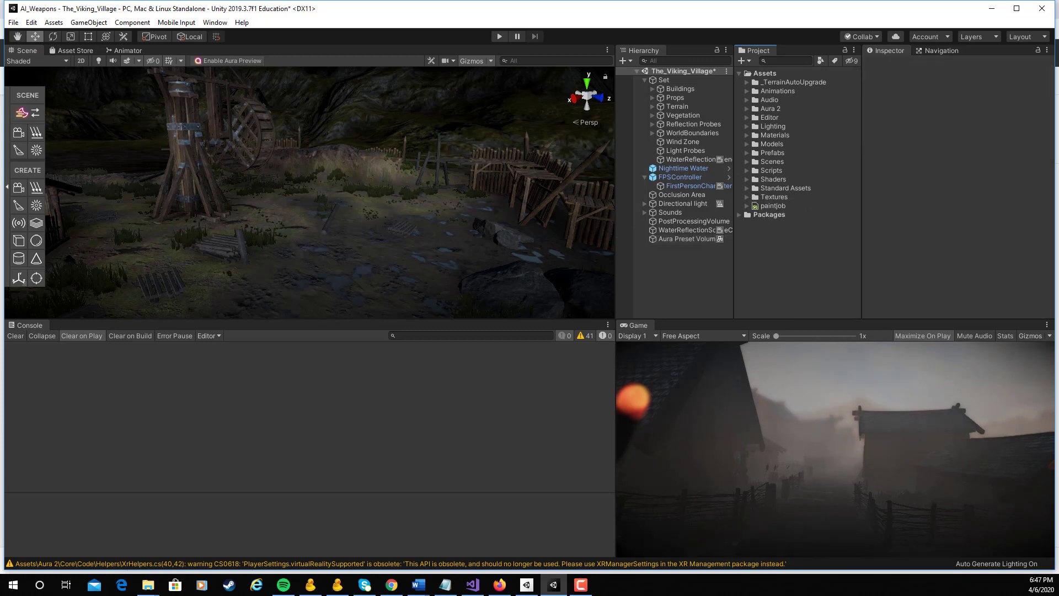
click(148, 584)
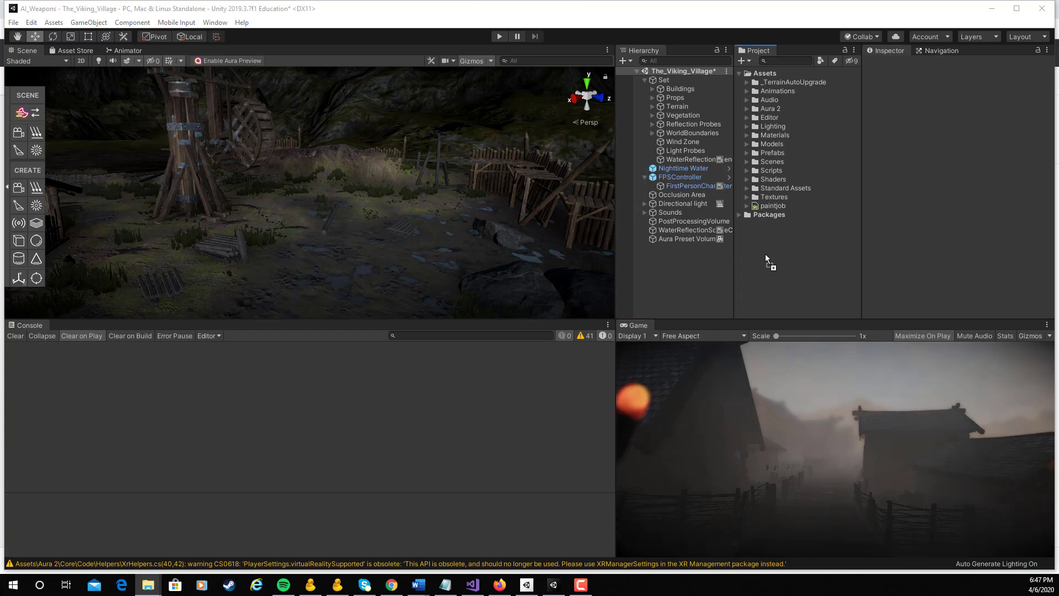
drag(765, 255, 765, 256)
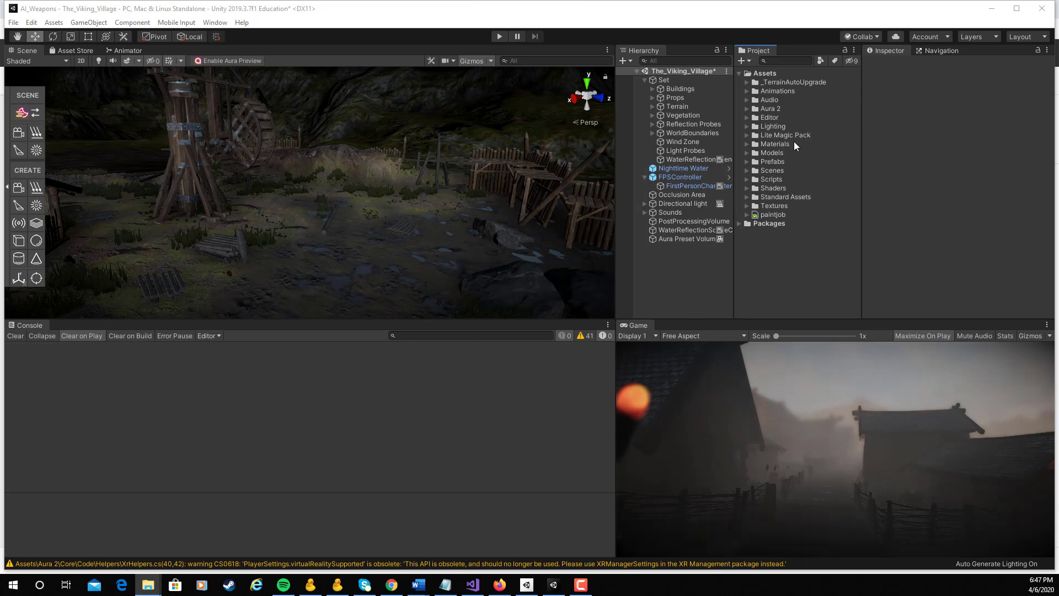
Step: Rename the imported pack folder to WizardAssets
click(781, 136)
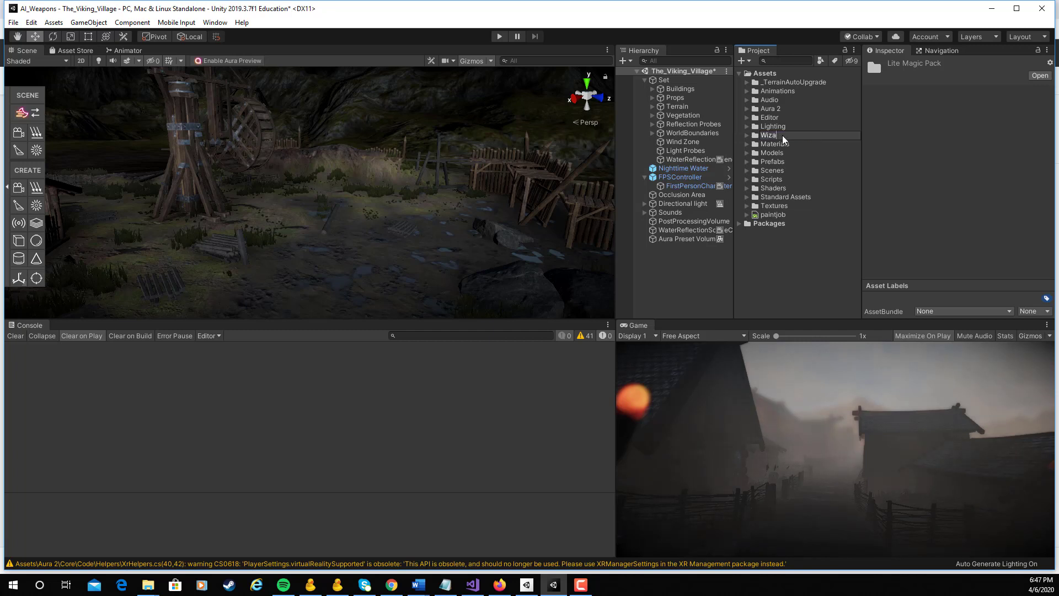
text(WizardAsserts)
key(Return)
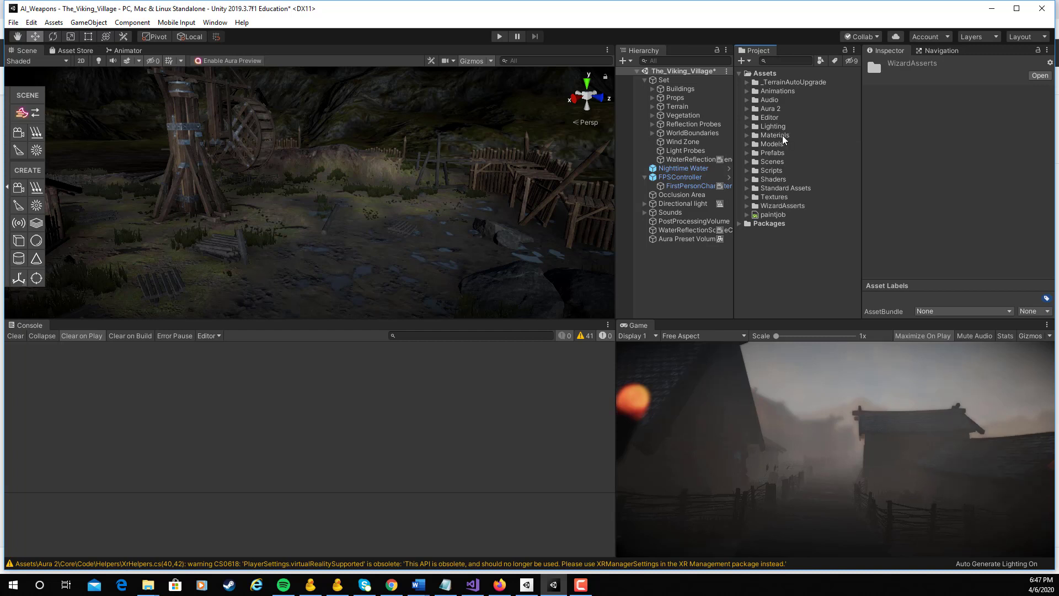
click(796, 206)
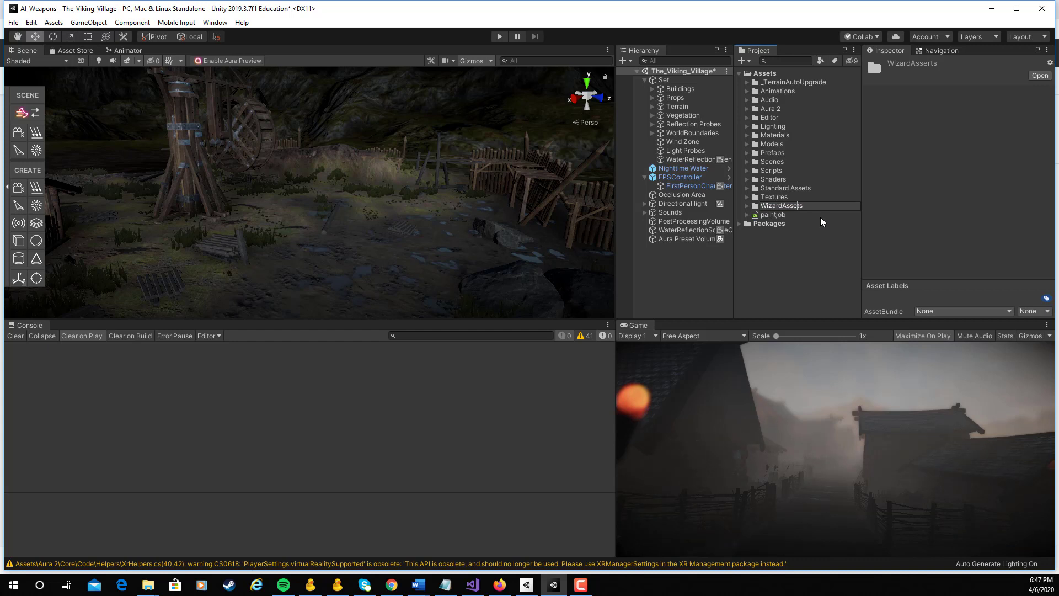
click(819, 216)
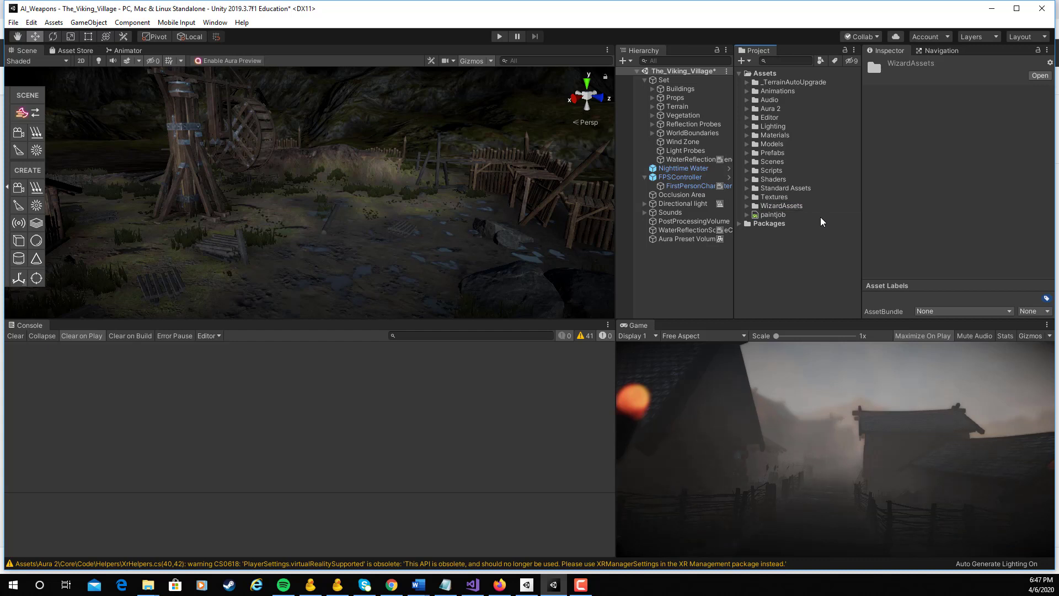
Step: Place maw_j_laygo from WizardAssets into the village scene and frame the view on it
click(745, 205)
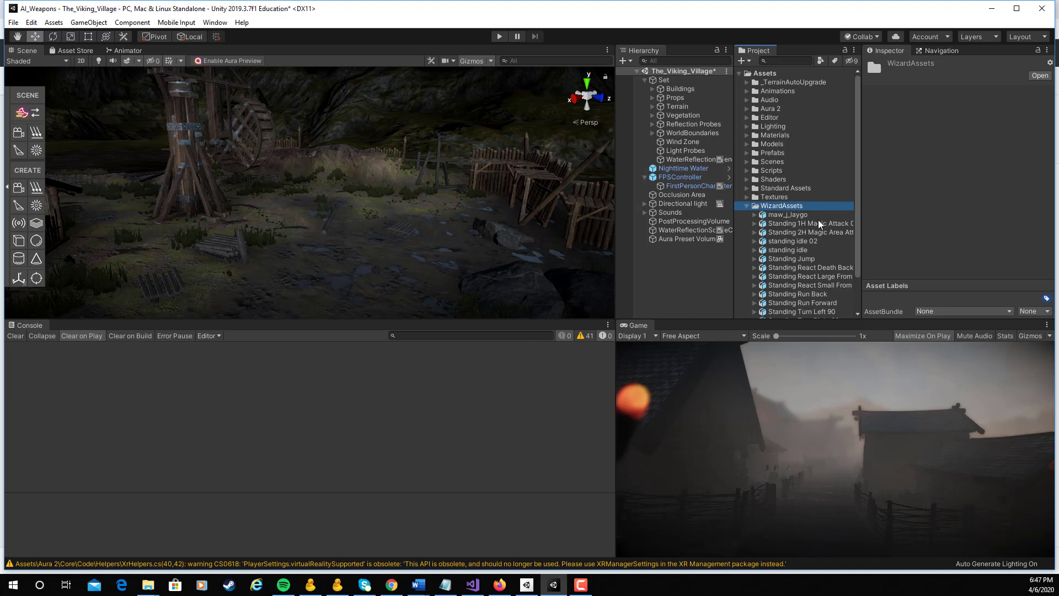
drag(787, 217, 326, 238)
key(f)
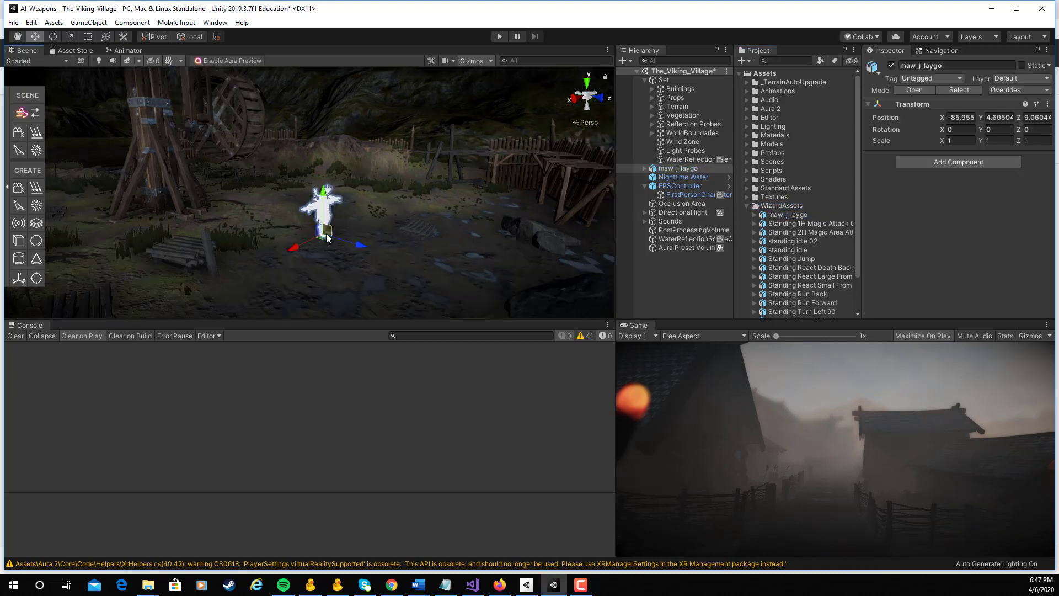
alt+drag(437, 239, 332, 233)
scroll(332, 232, up, 3)
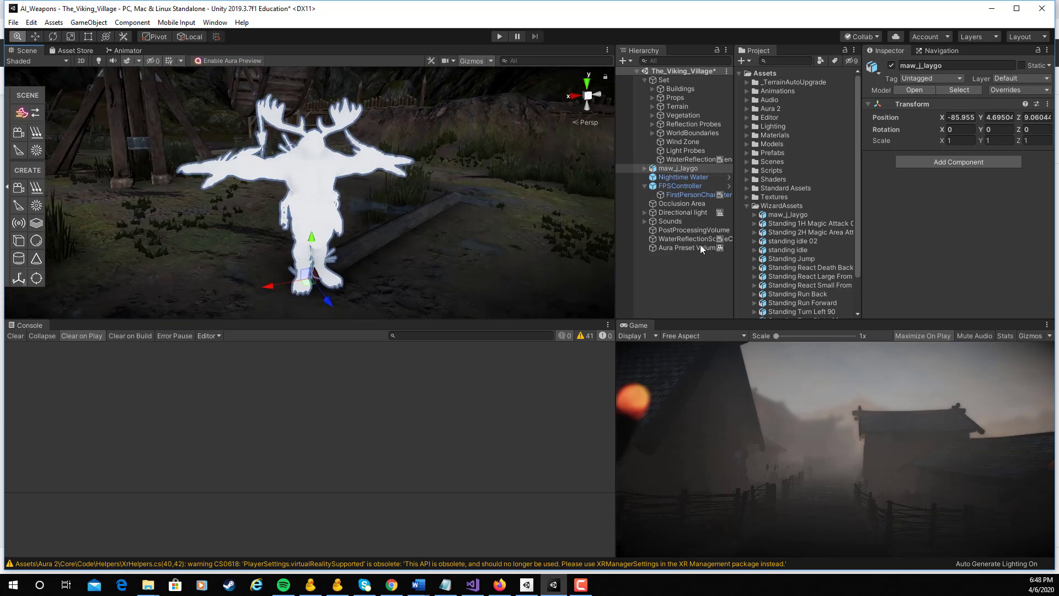
Step: Extract maw_j_laygo's textures into a new WizardAssets/Textures folder and fix the normal map
click(799, 215)
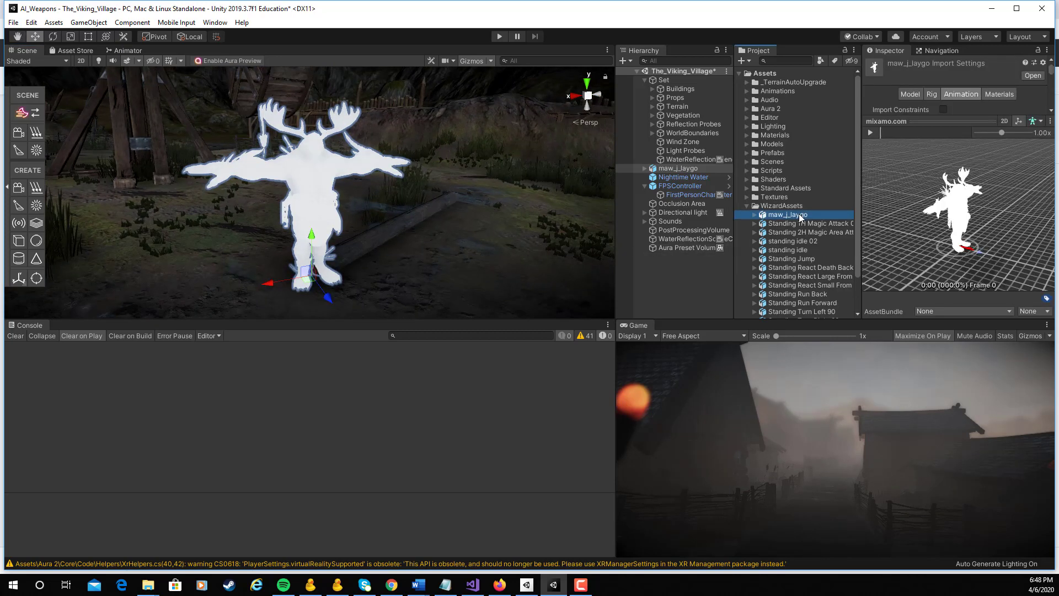
click(995, 94)
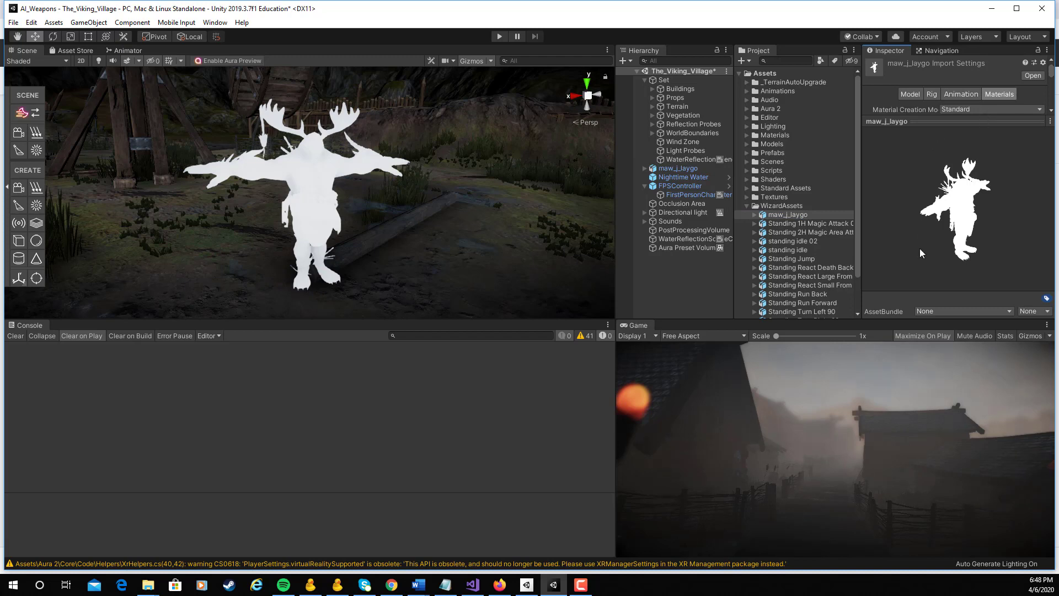
drag(879, 320, 880, 437)
click(973, 144)
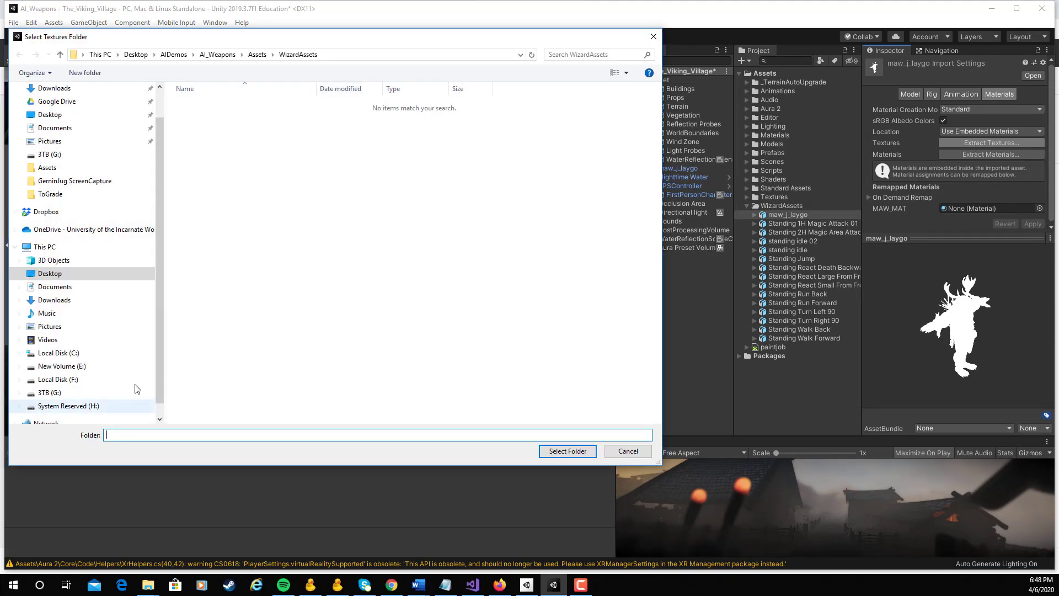
click(86, 72)
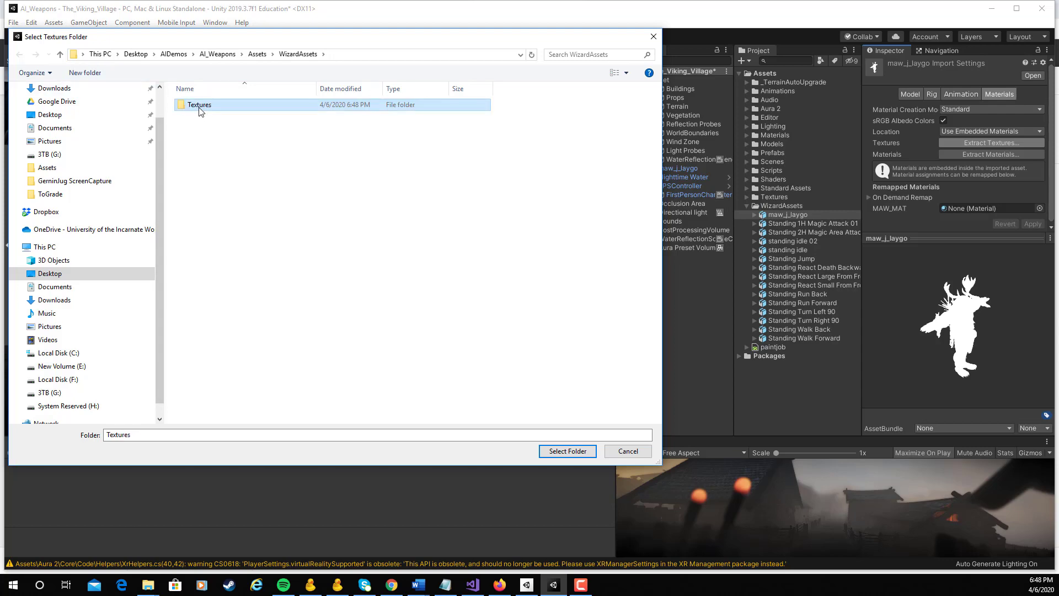
double_click(200, 106)
click(557, 451)
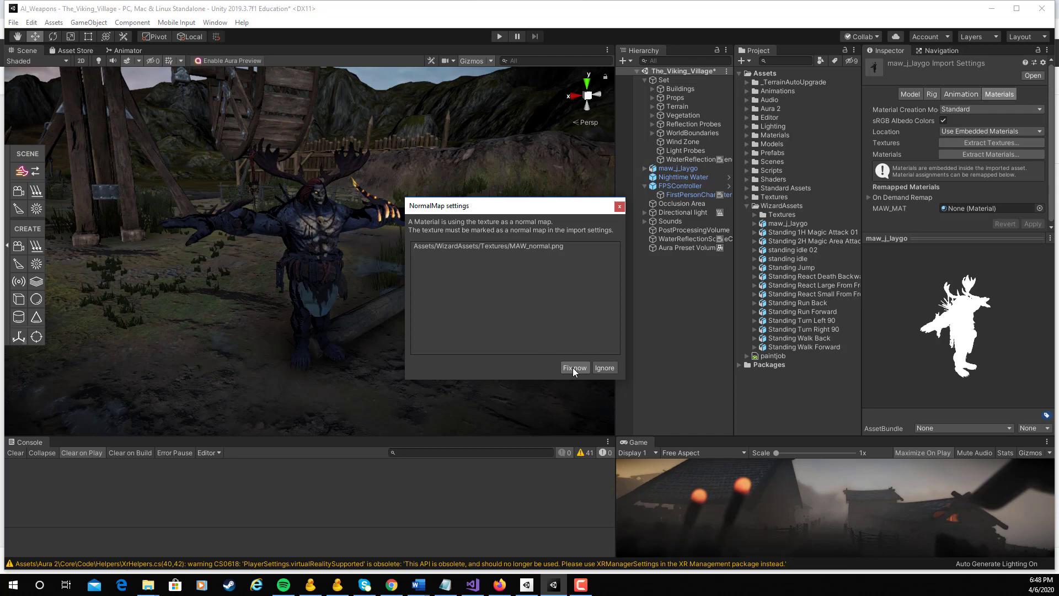
click(572, 368)
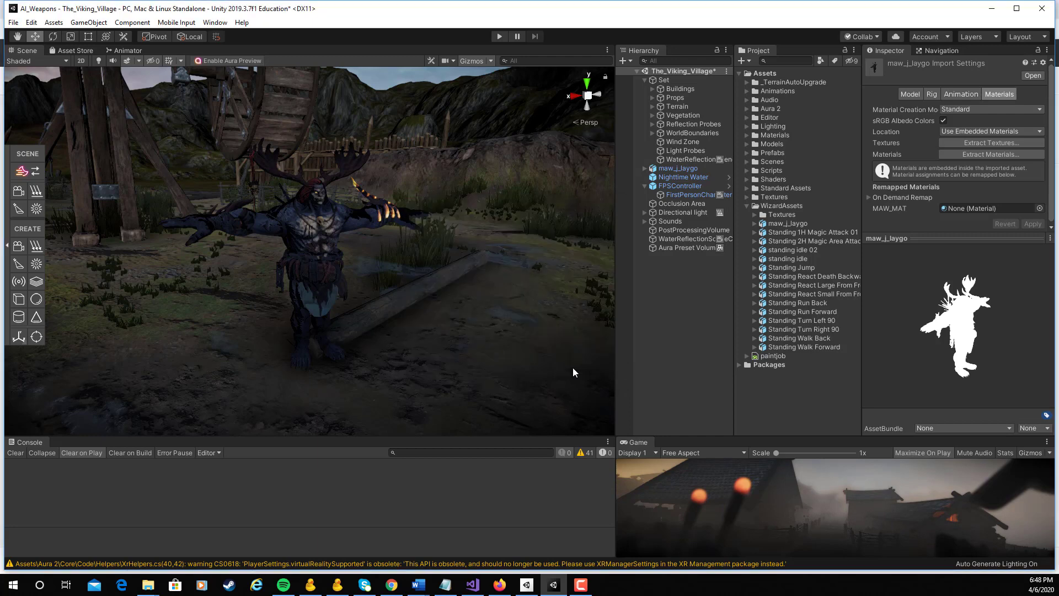
Step: Extract maw_j_laygo's materials into the Textures folder
click(975, 154)
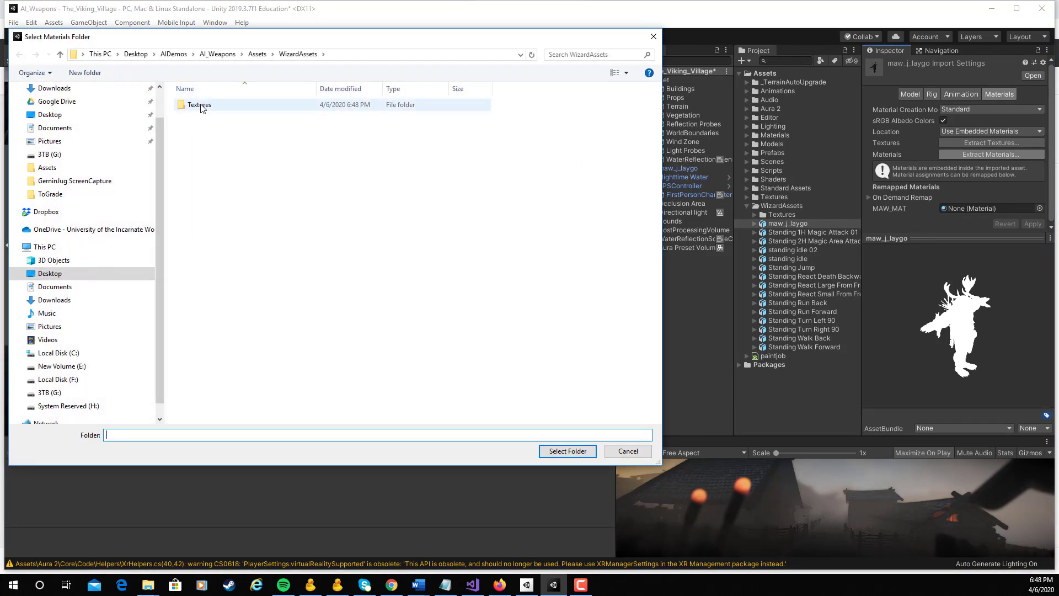
double_click(199, 105)
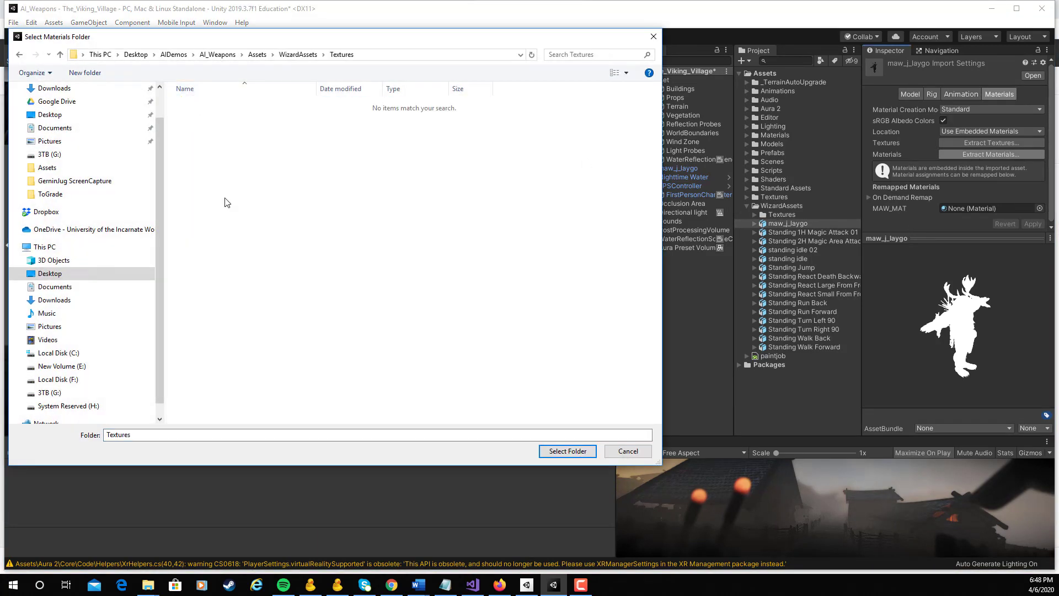
click(565, 452)
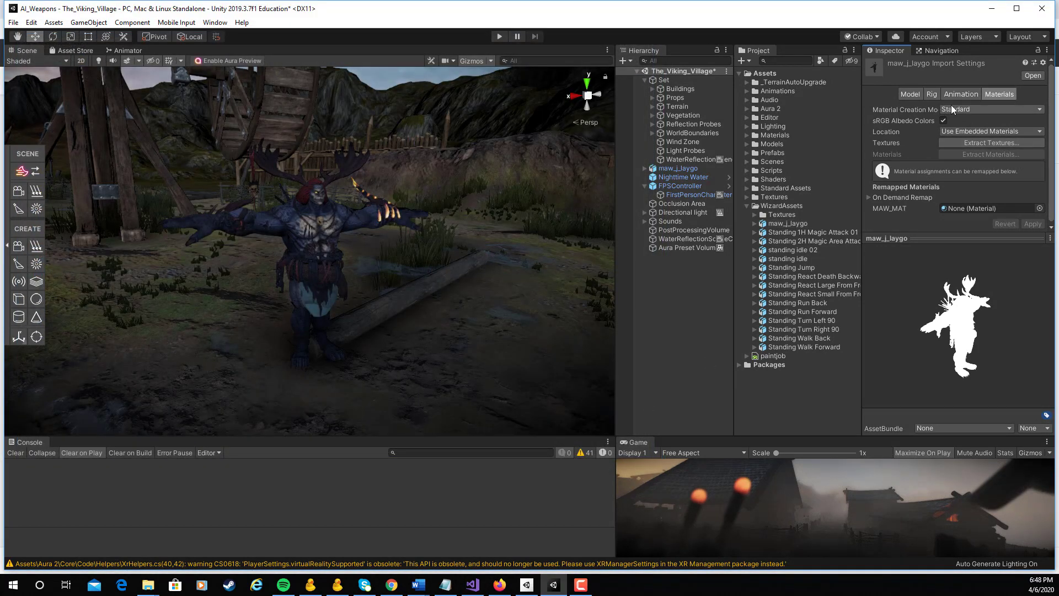
Step: Set maw_j_laygo's rig Animation Type to Humanoid, apply, and reveal its maw_j_laygoAvatar
click(952, 91)
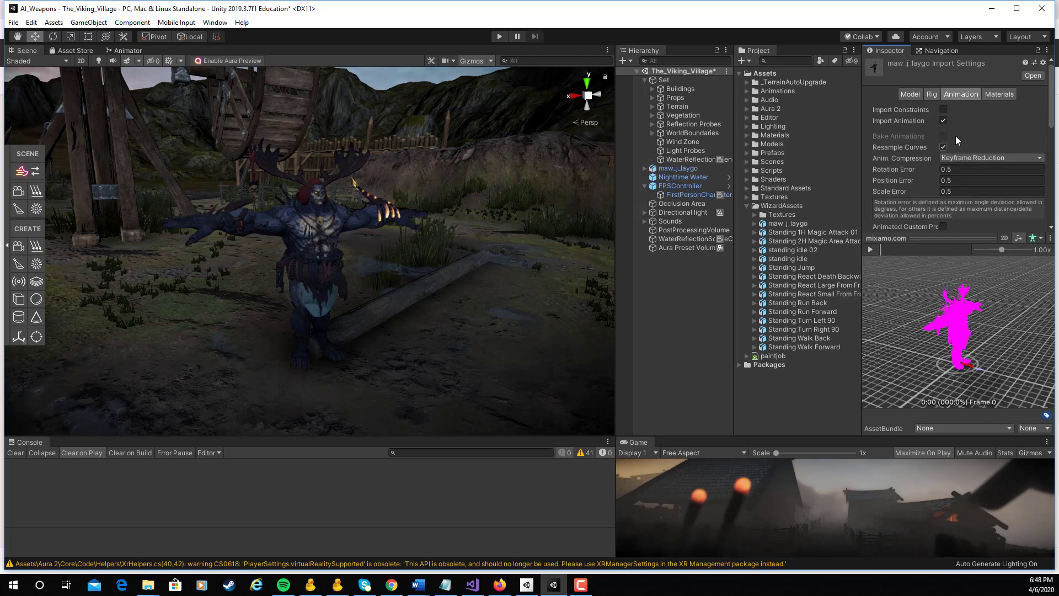
click(932, 95)
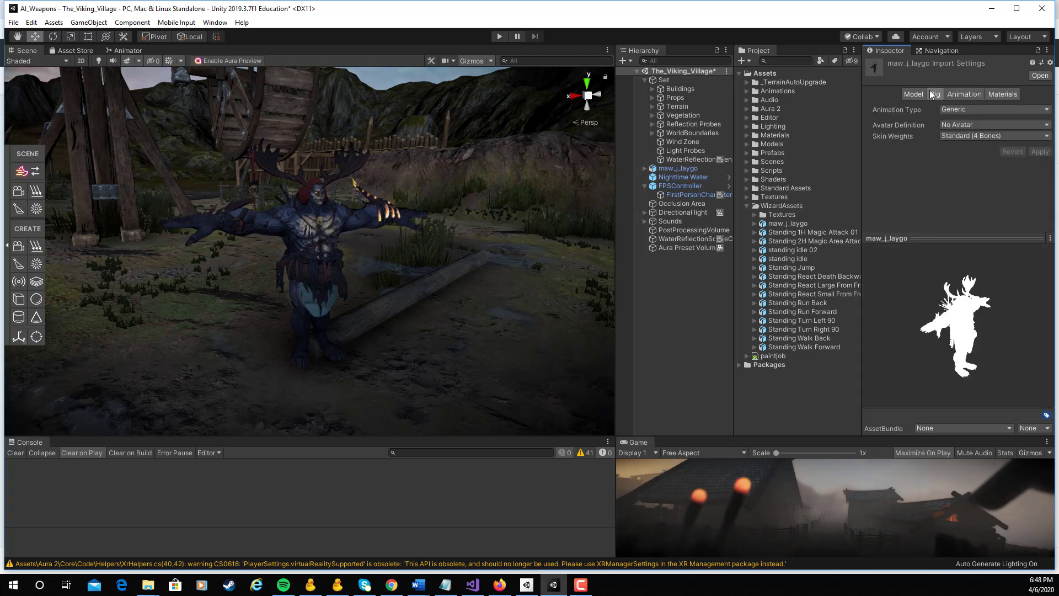
click(962, 110)
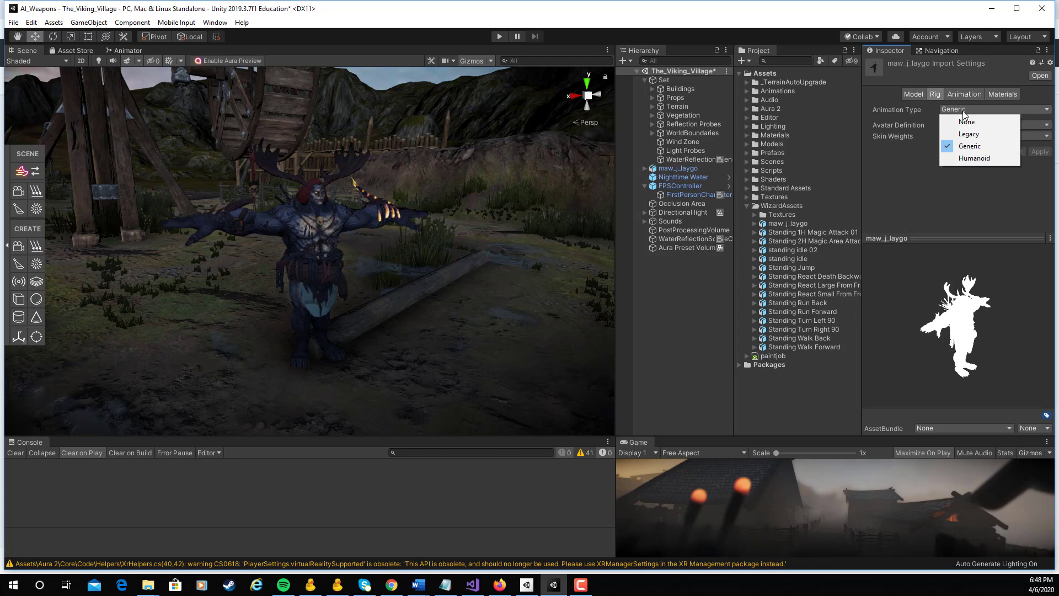
click(975, 158)
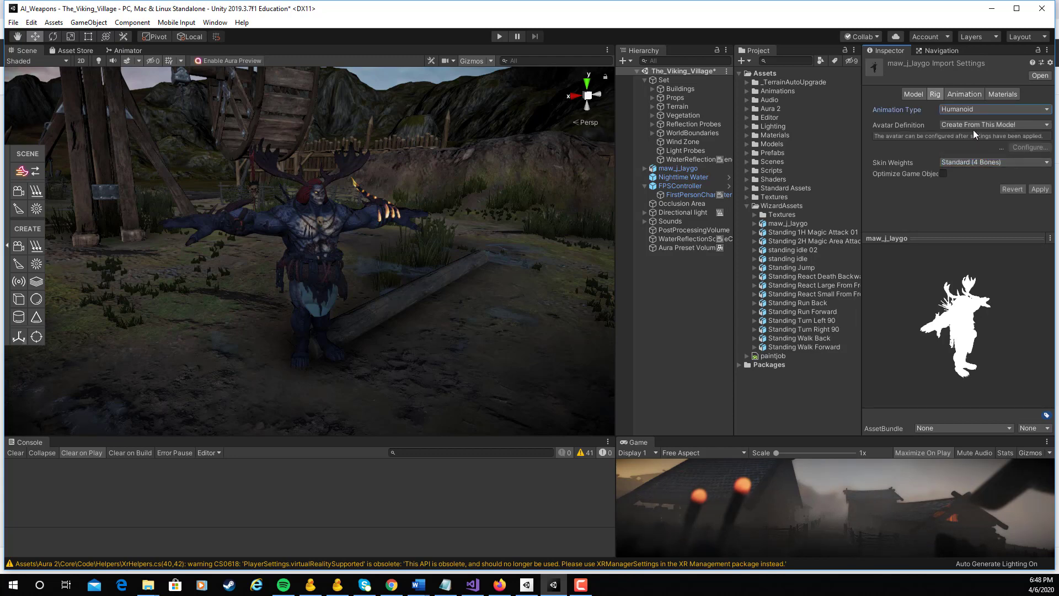
click(1041, 189)
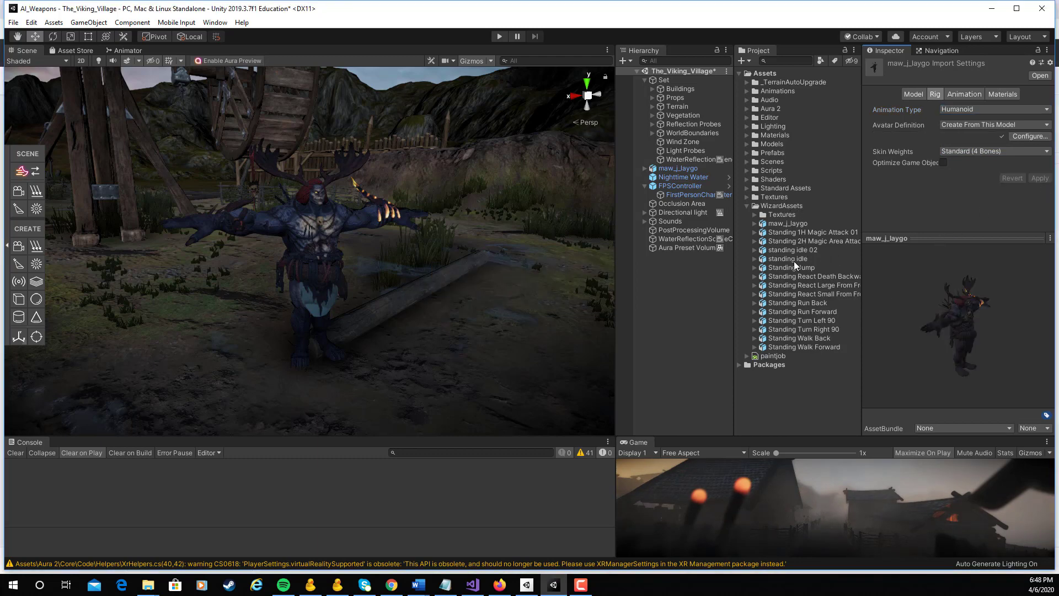
click(754, 223)
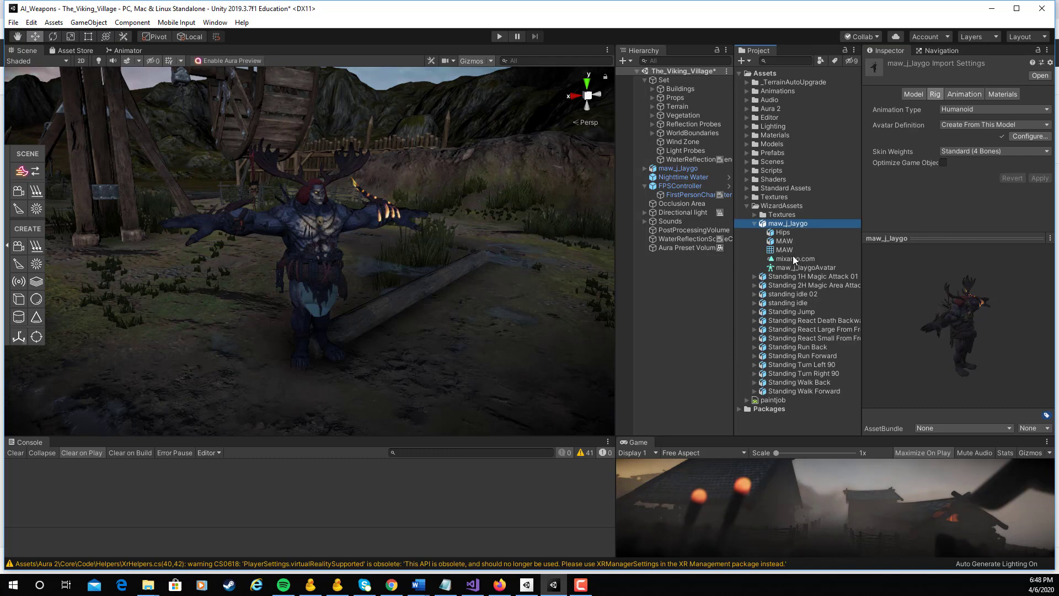
Step: Select all 14 Standing animation files and set their rig Animation Type to Humanoid
click(754, 224)
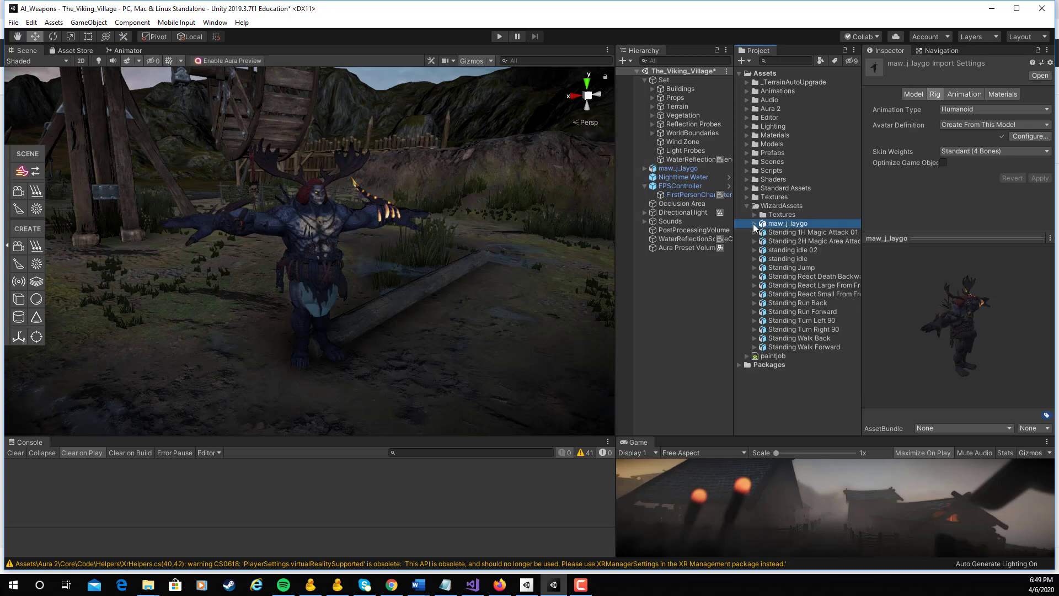
click(785, 233)
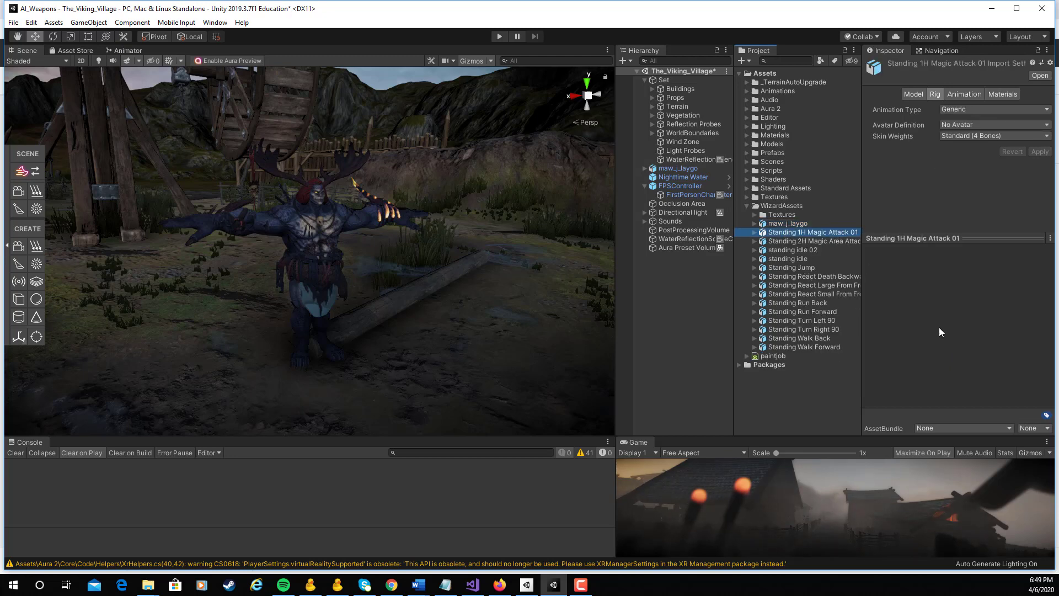
click(965, 94)
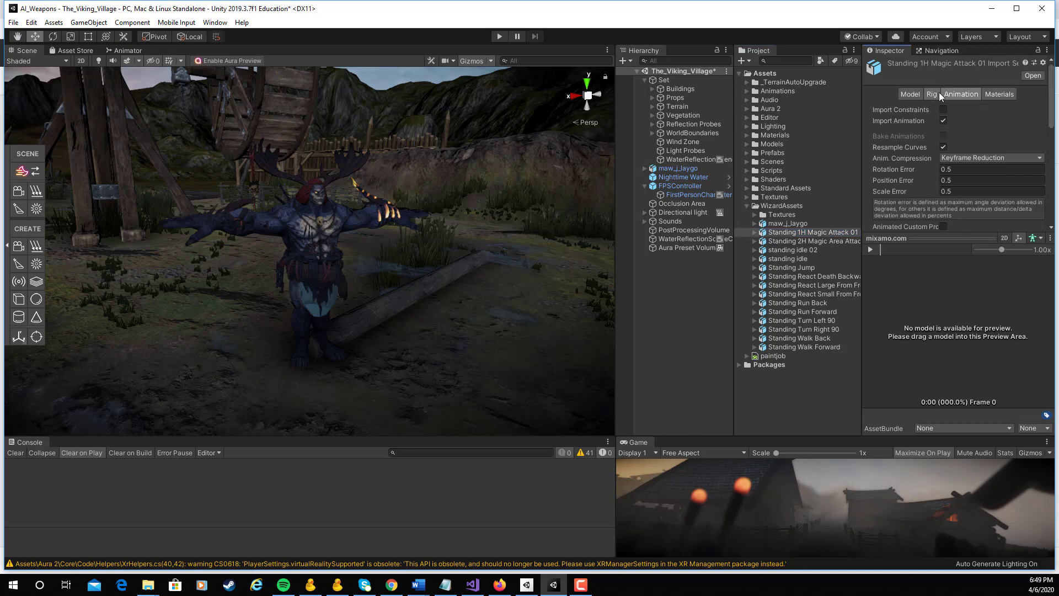
click(928, 94)
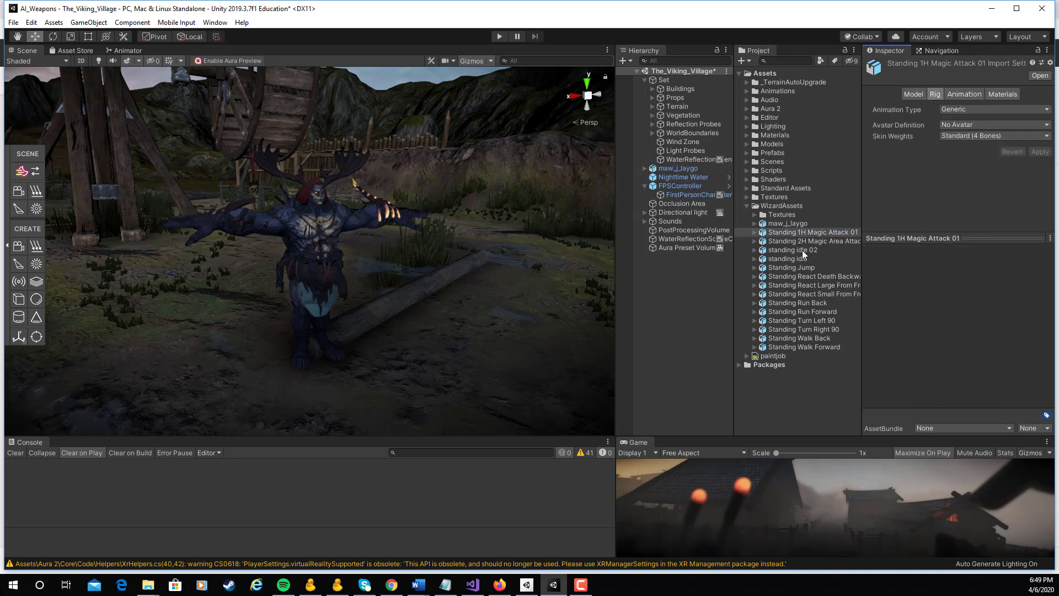
shift+click(810, 345)
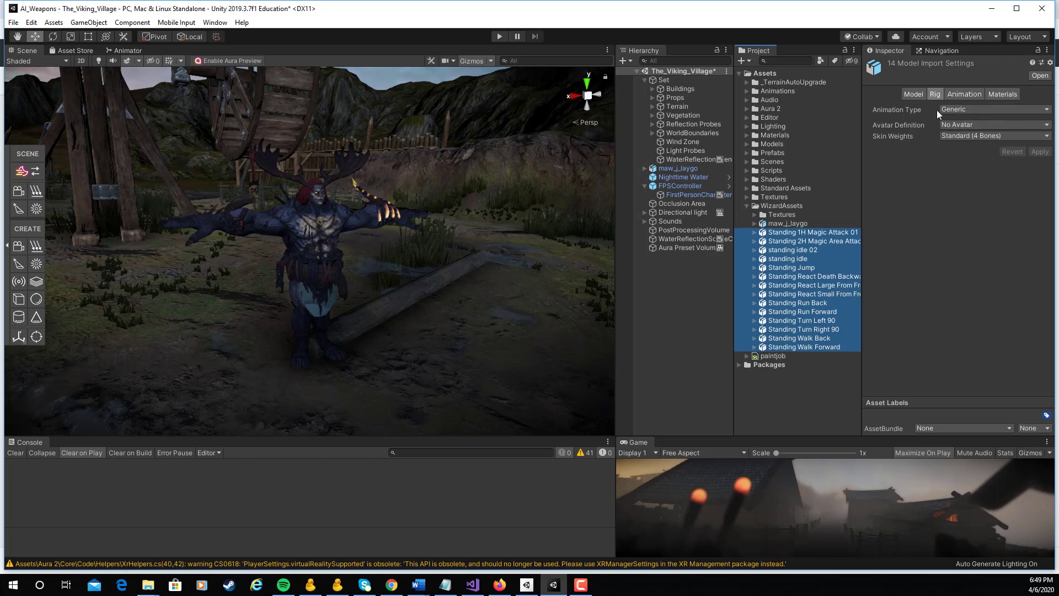
click(959, 110)
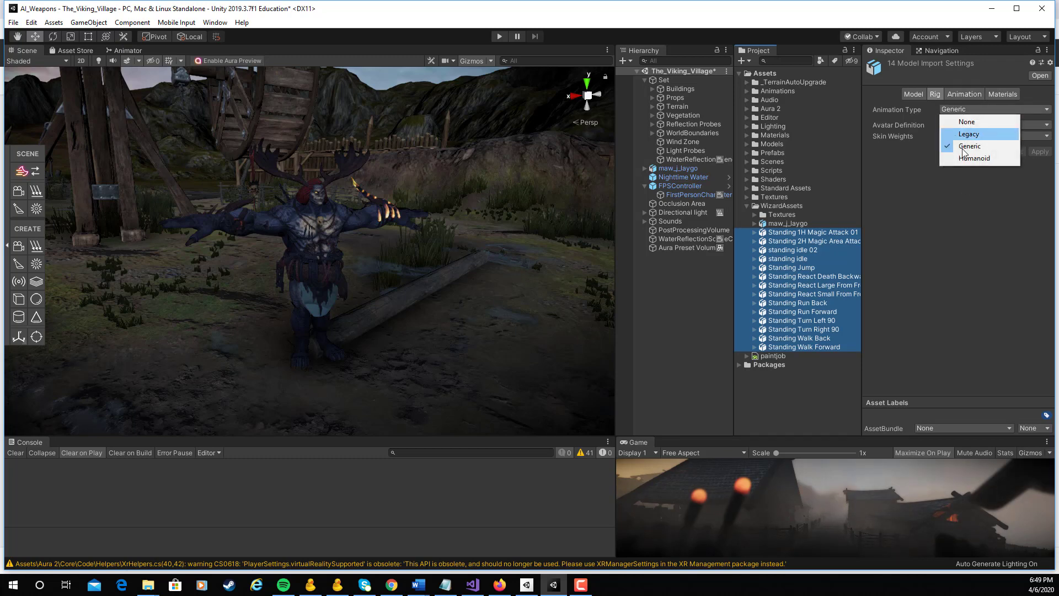
click(964, 158)
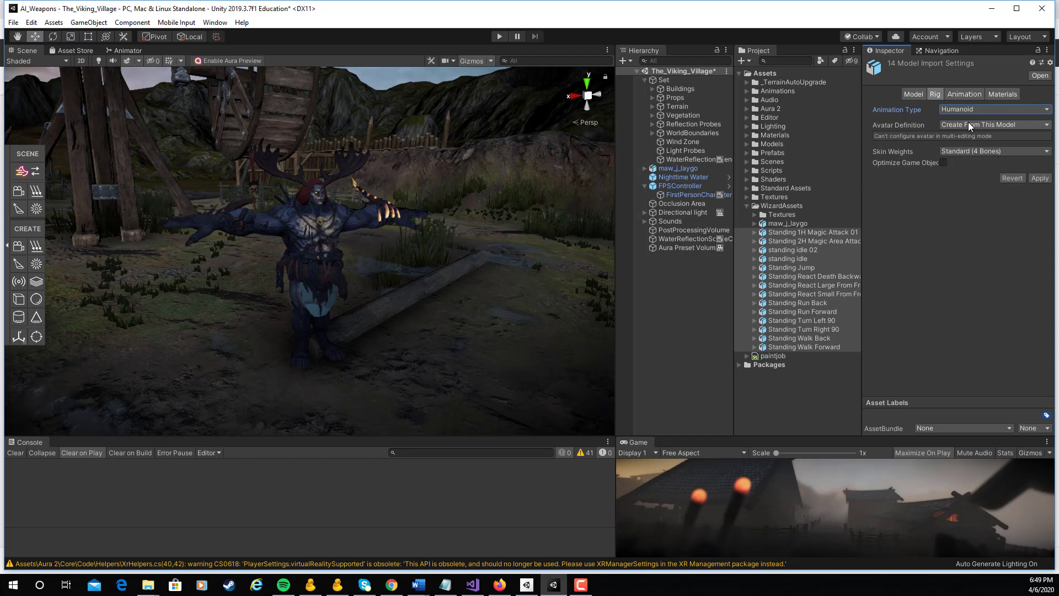
click(968, 125)
click(971, 161)
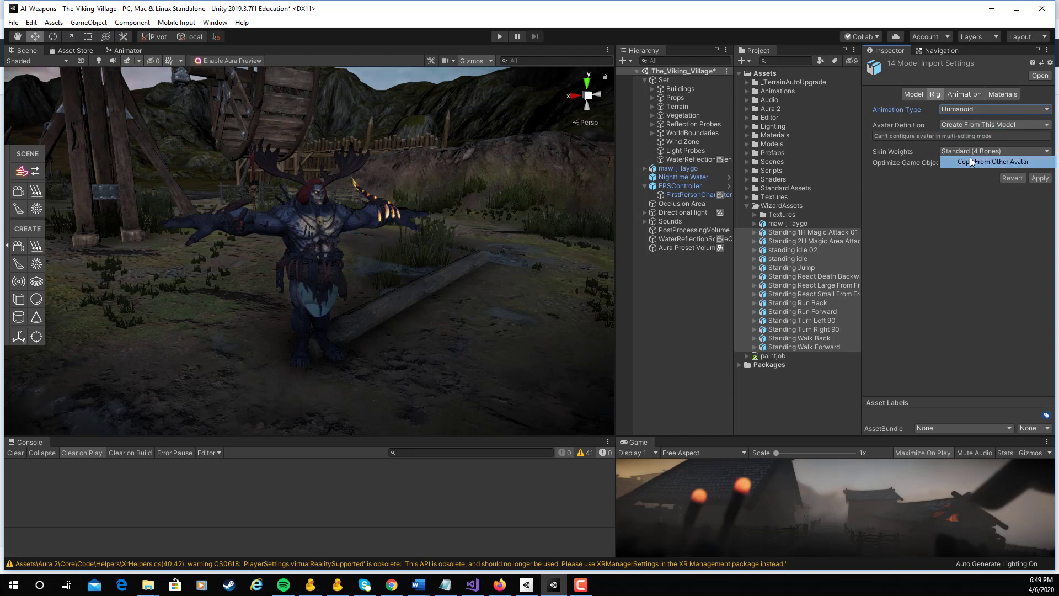
click(754, 223)
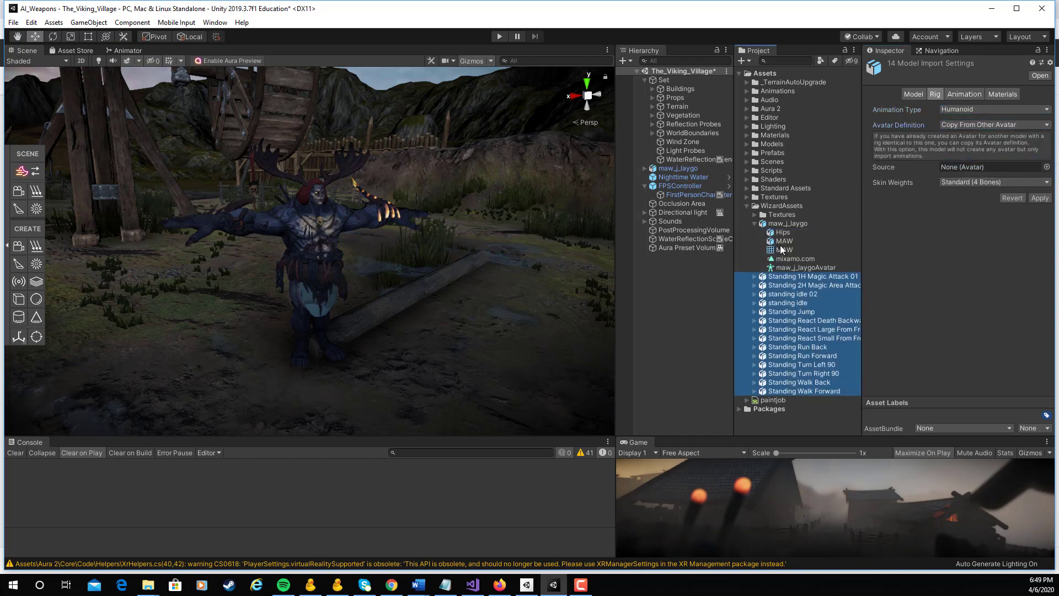
drag(790, 268, 954, 167)
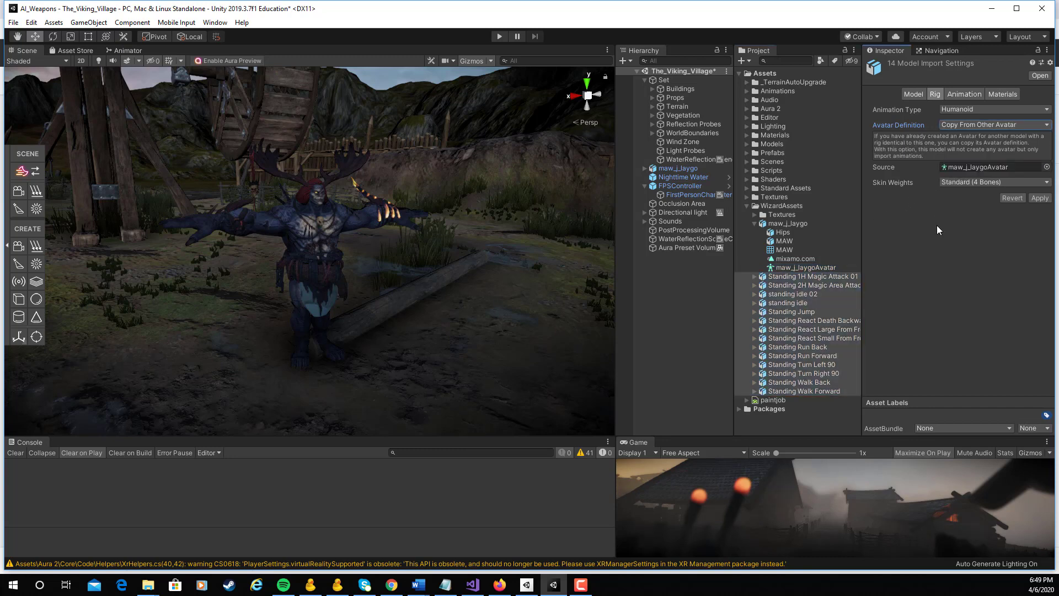
click(1040, 198)
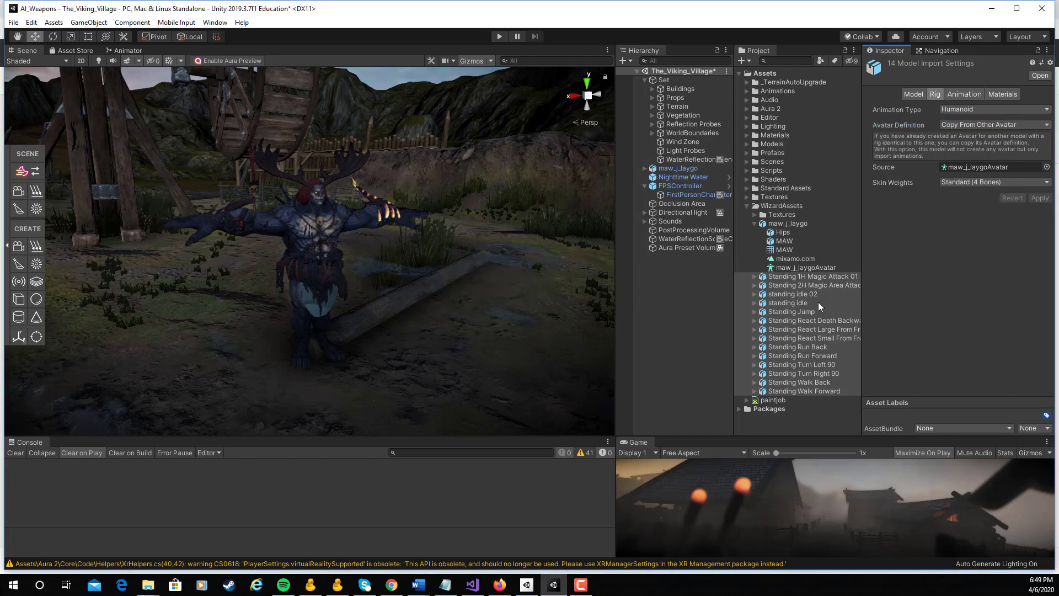
Step: Preview the standing idle clip, then the Standing Walk Back clip, on the wizard model
click(794, 293)
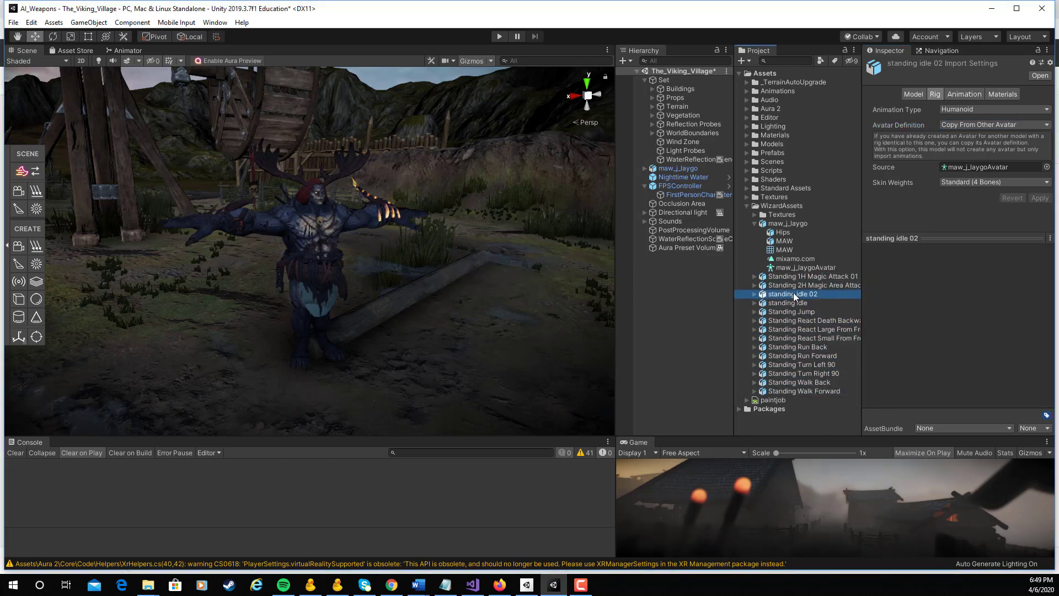
click(796, 303)
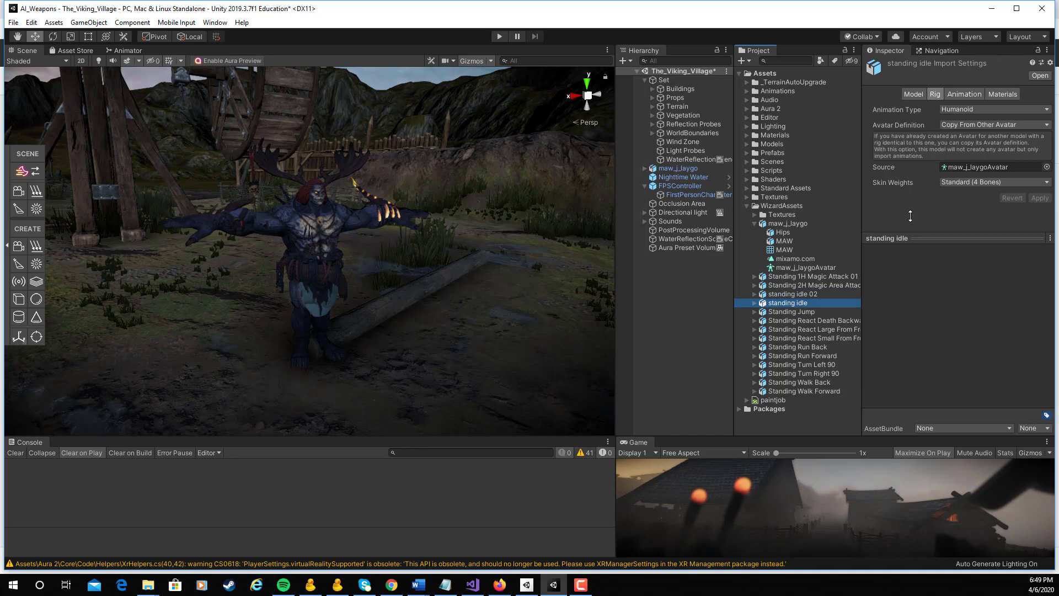
click(956, 91)
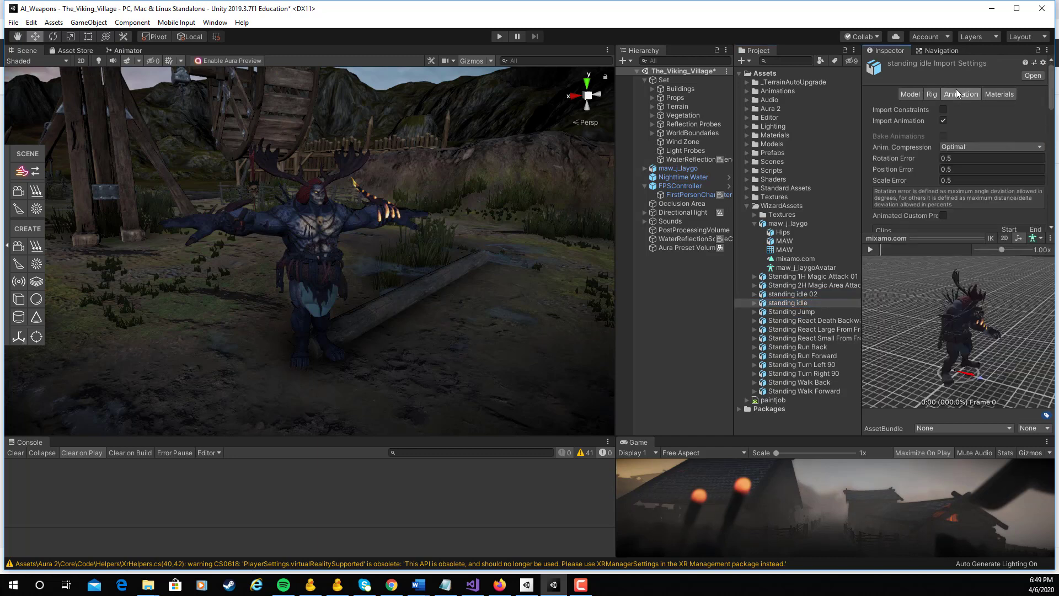
click(870, 250)
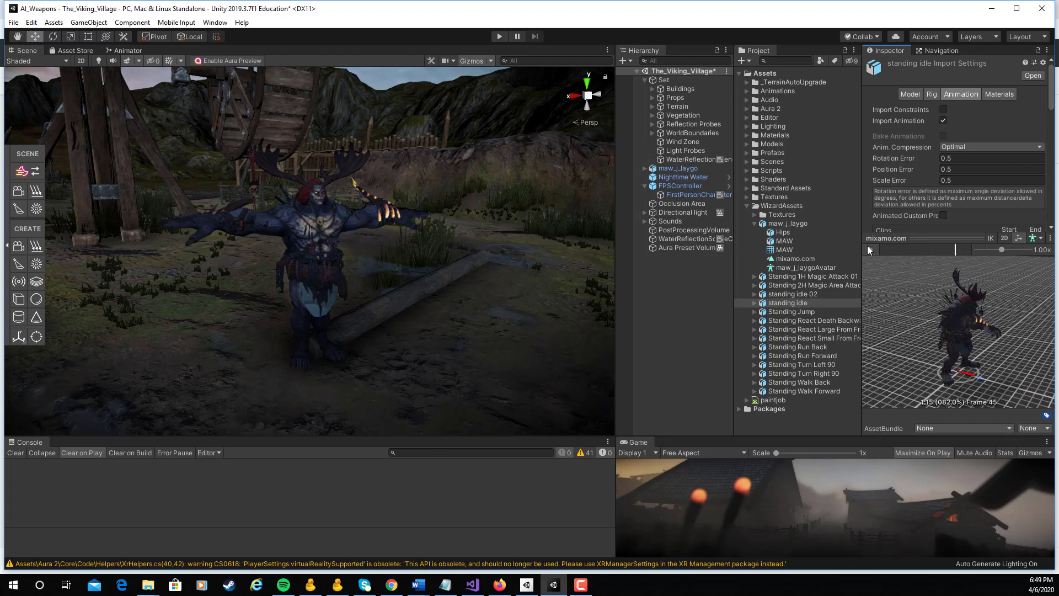
click(814, 382)
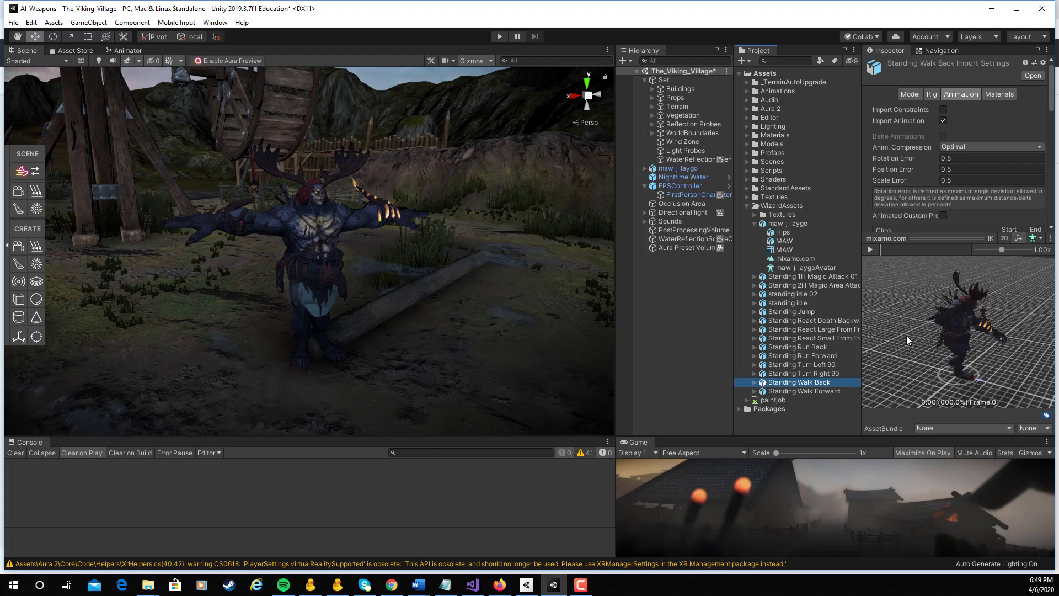
click(871, 249)
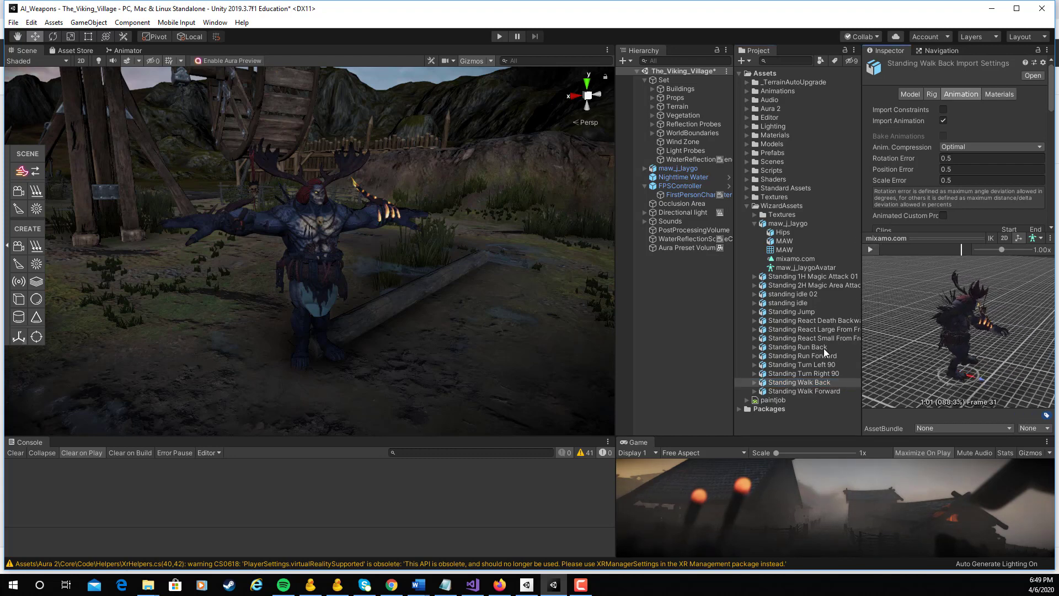
Step: Play and stop the Standing Walk Forward preview on the wizard
click(822, 390)
click(870, 249)
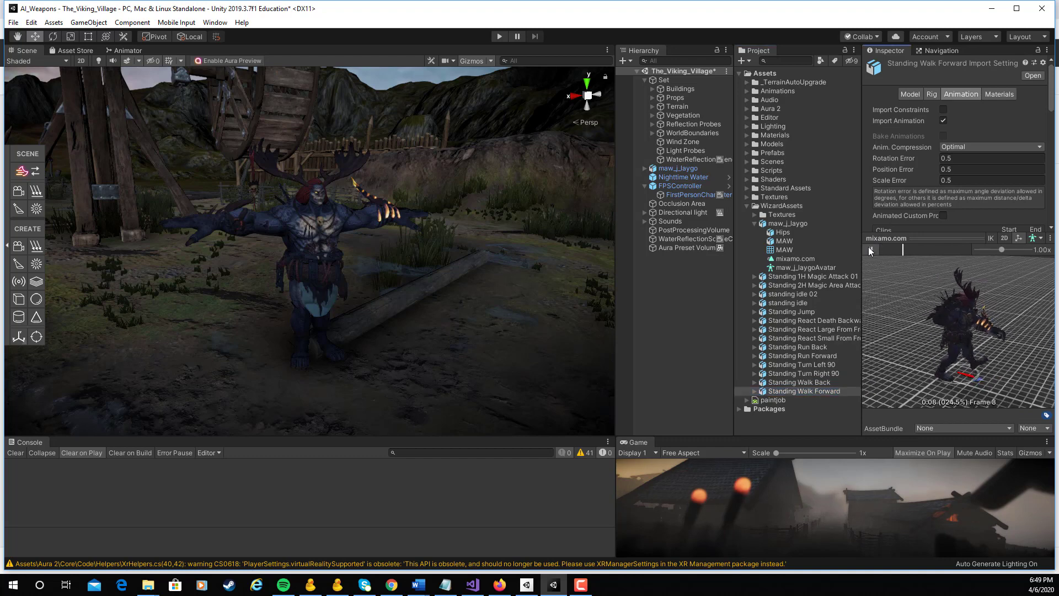
click(870, 249)
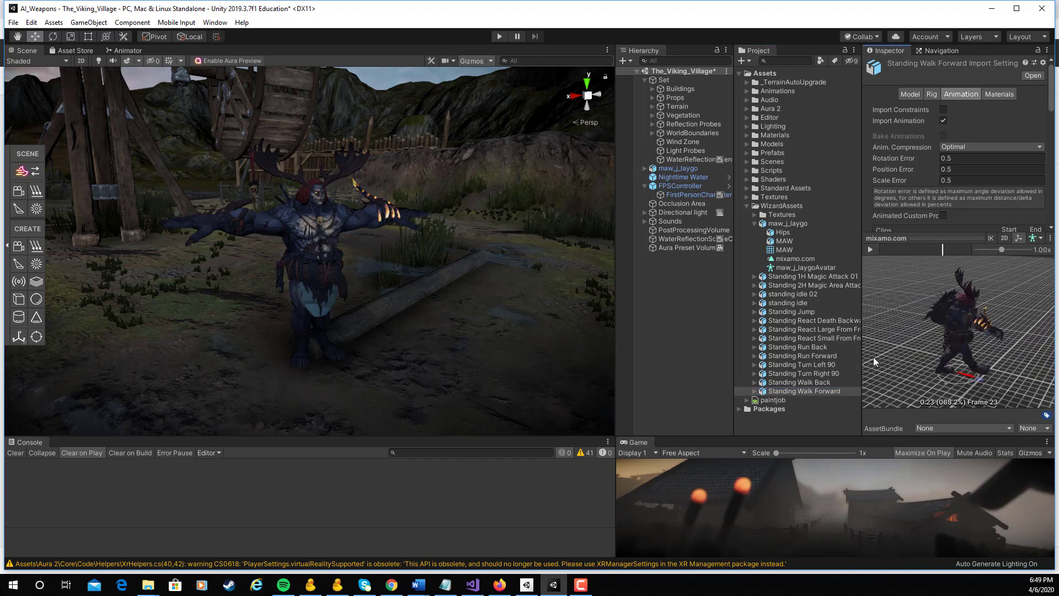
scroll(993, 182, down, 5)
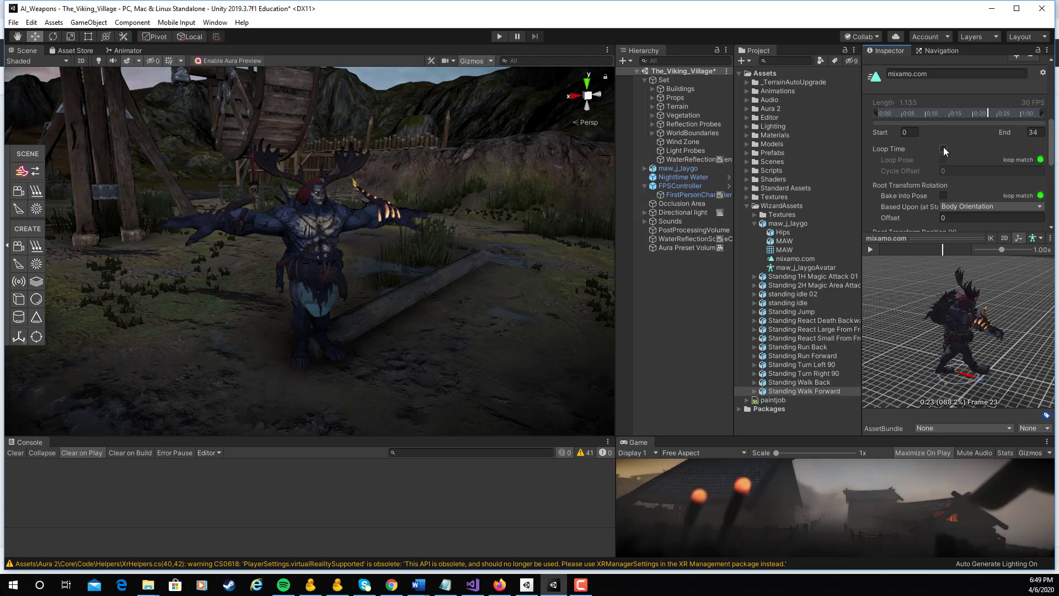
Step: Make Standing Walk Forward loop with root rotation baked into pose based on Original, and apply
click(943, 148)
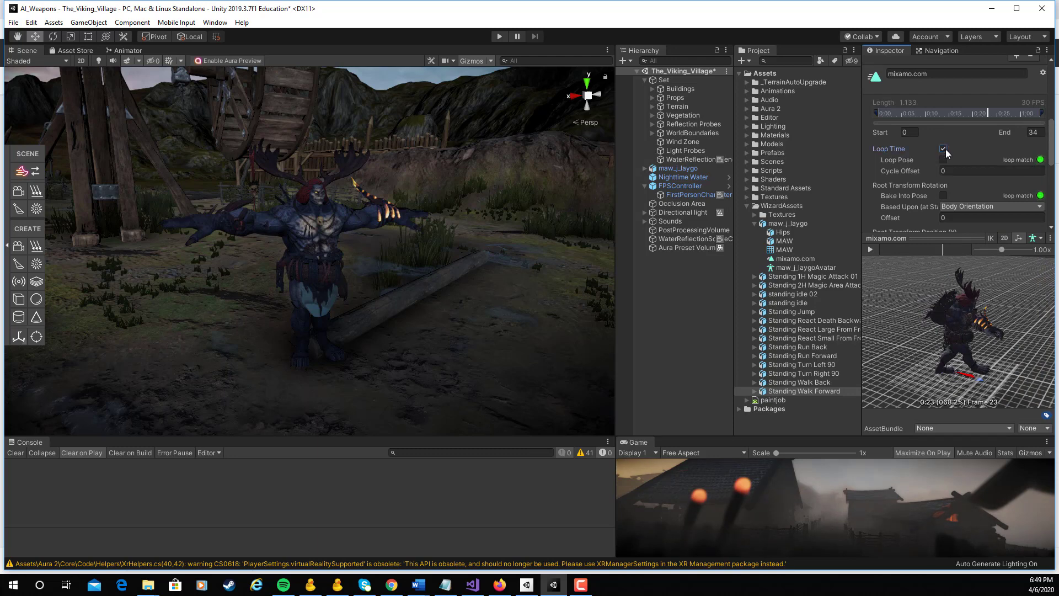
click(943, 195)
click(954, 206)
click(960, 219)
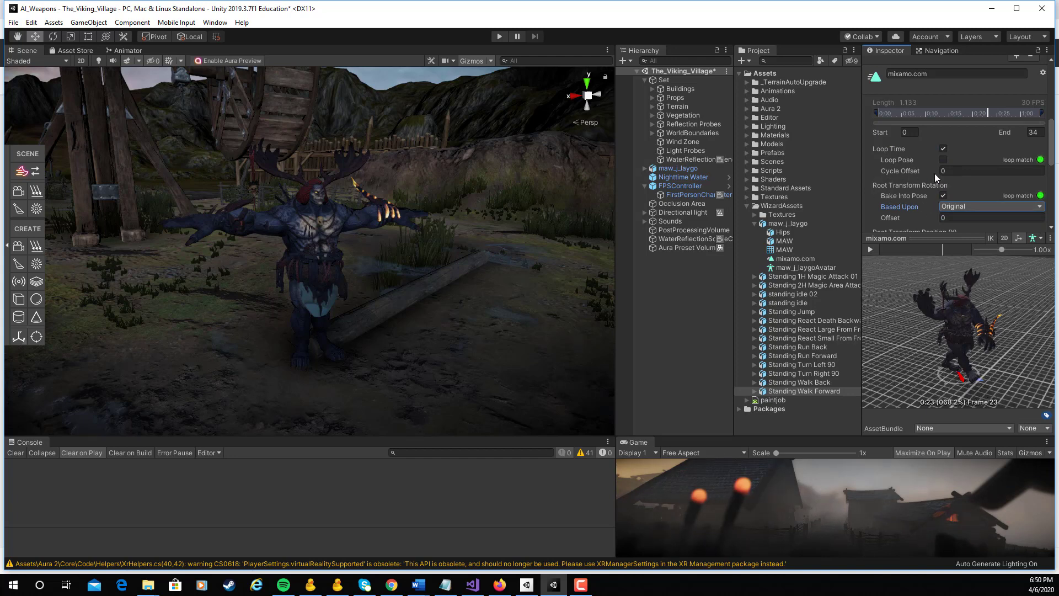
scroll(1023, 188, down, 5)
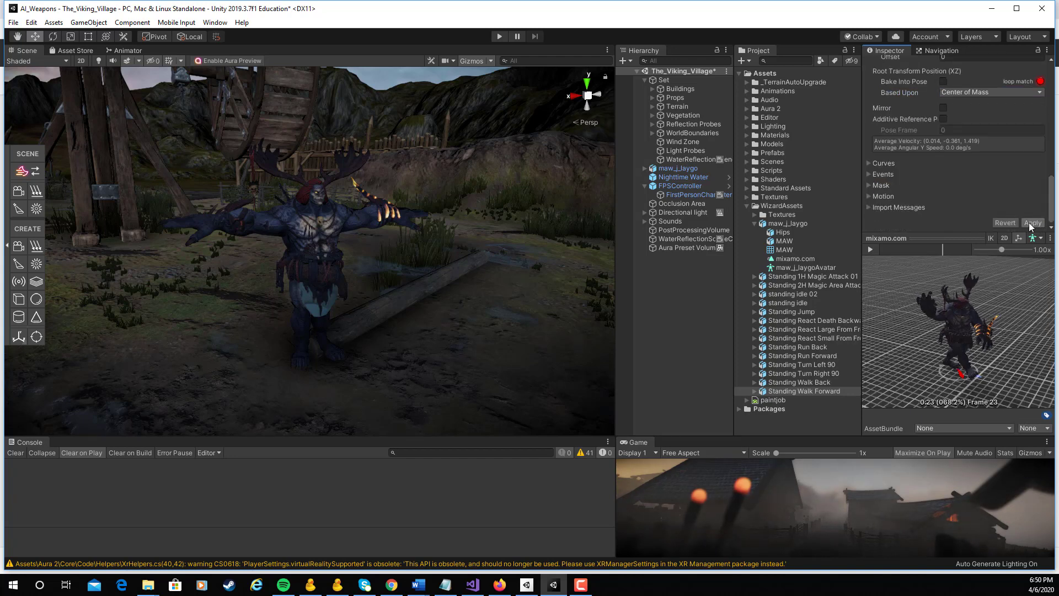
click(1031, 222)
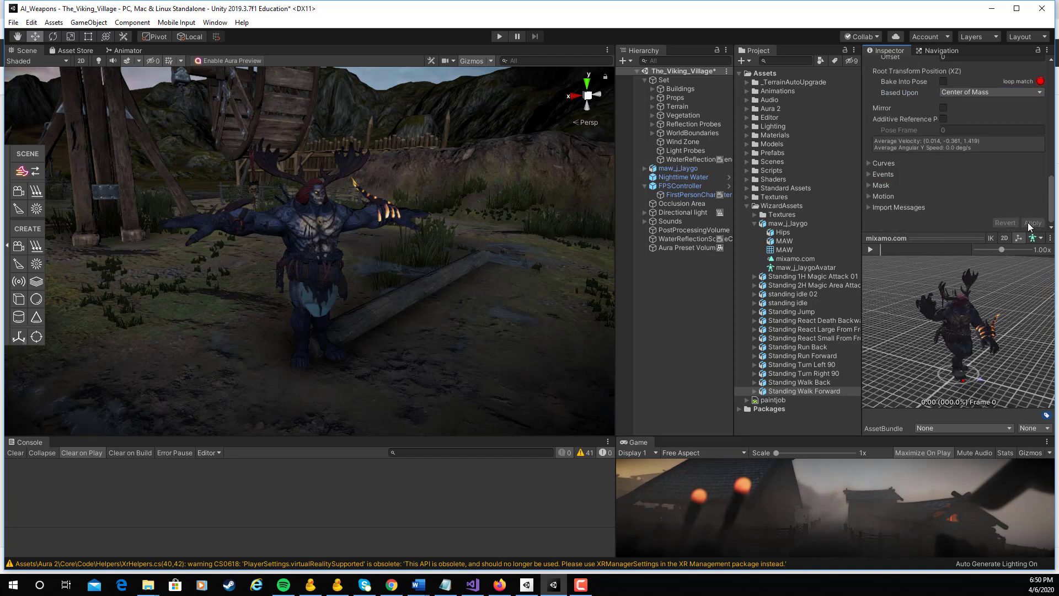
Step: Replay the Standing Walk Forward preview, then select Standing Run Forward
click(823, 374)
click(823, 391)
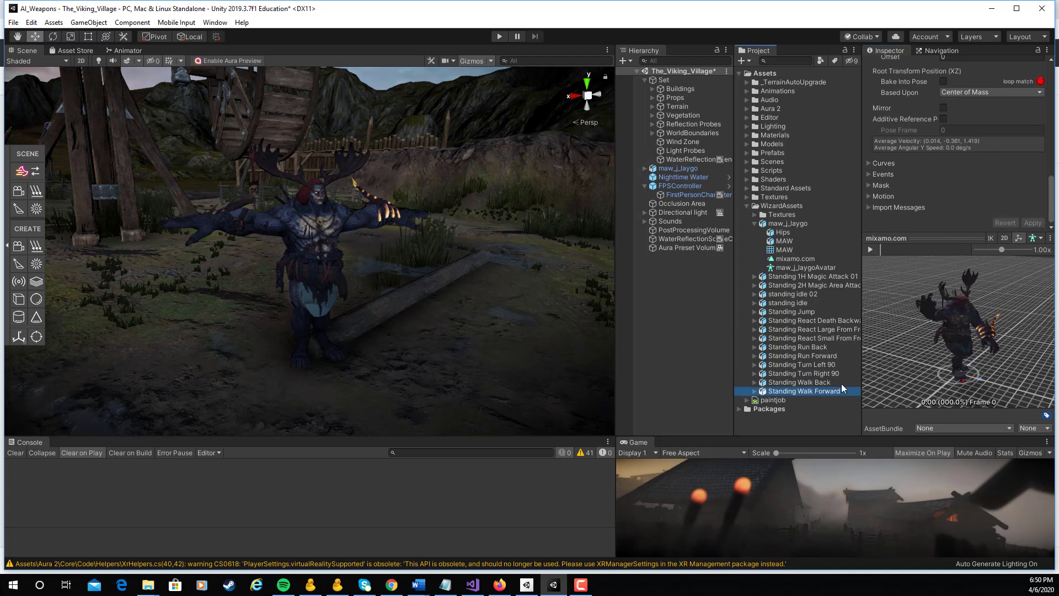
click(871, 250)
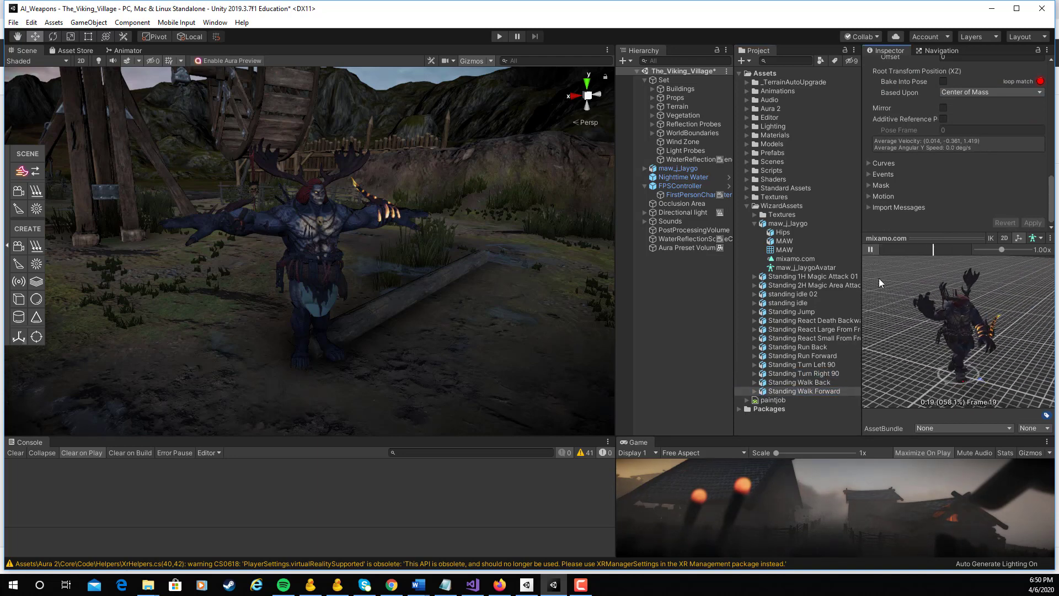
click(872, 249)
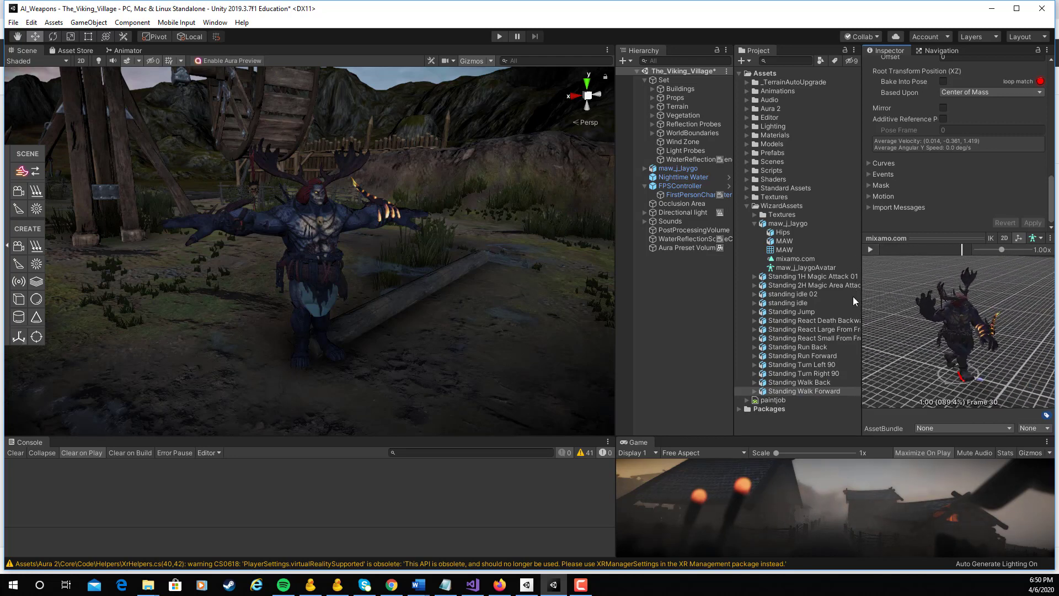
click(840, 355)
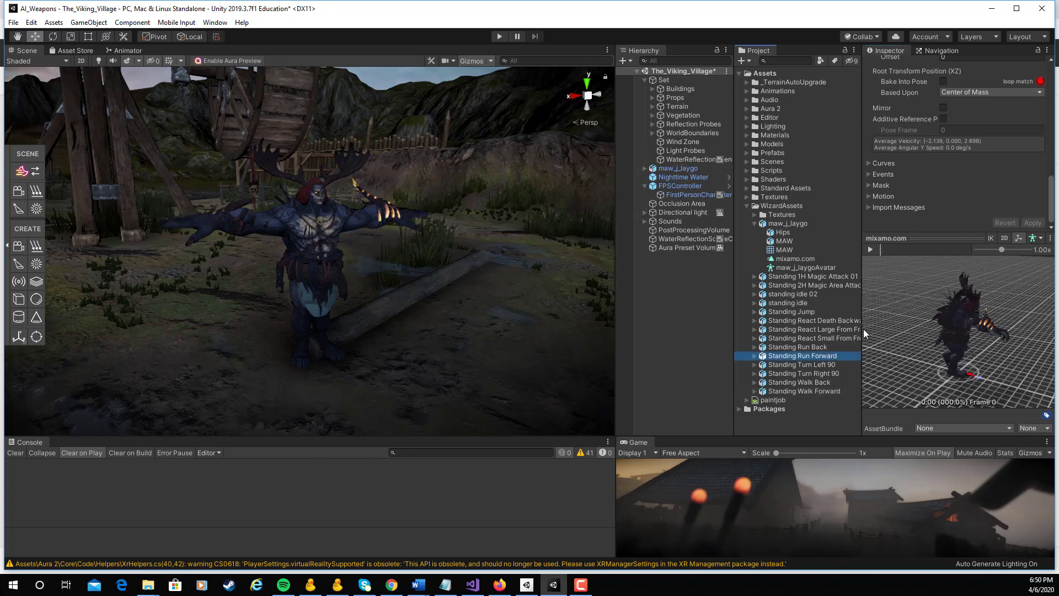
Step: Rename the Standing Walk Forward clip to 'Walk' and apply the pending change
click(829, 389)
scroll(955, 213, up, 10)
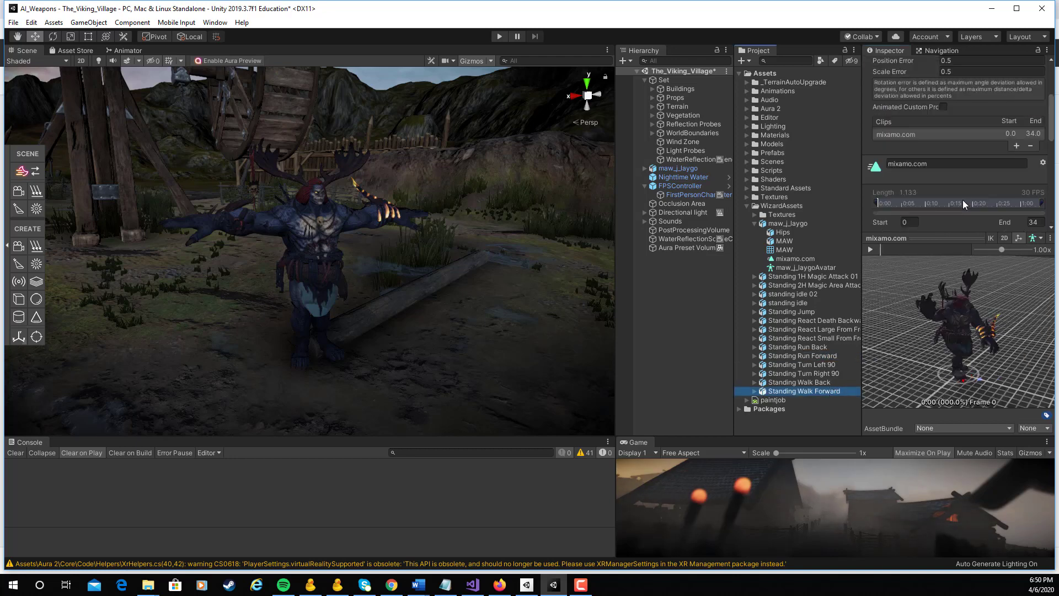
scroll(968, 193, down, 5)
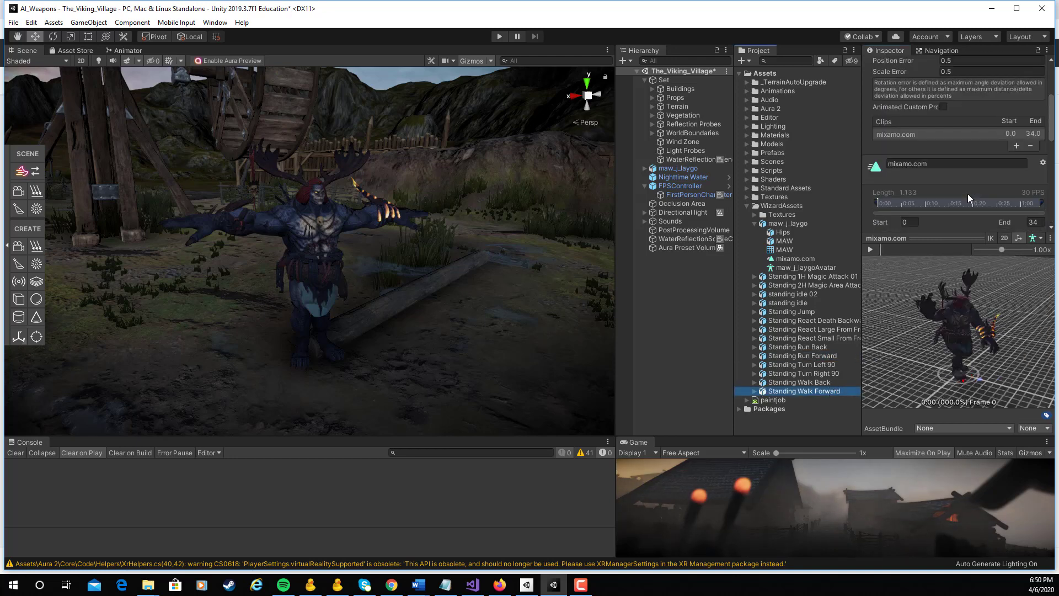
click(919, 162)
text(Walkin)
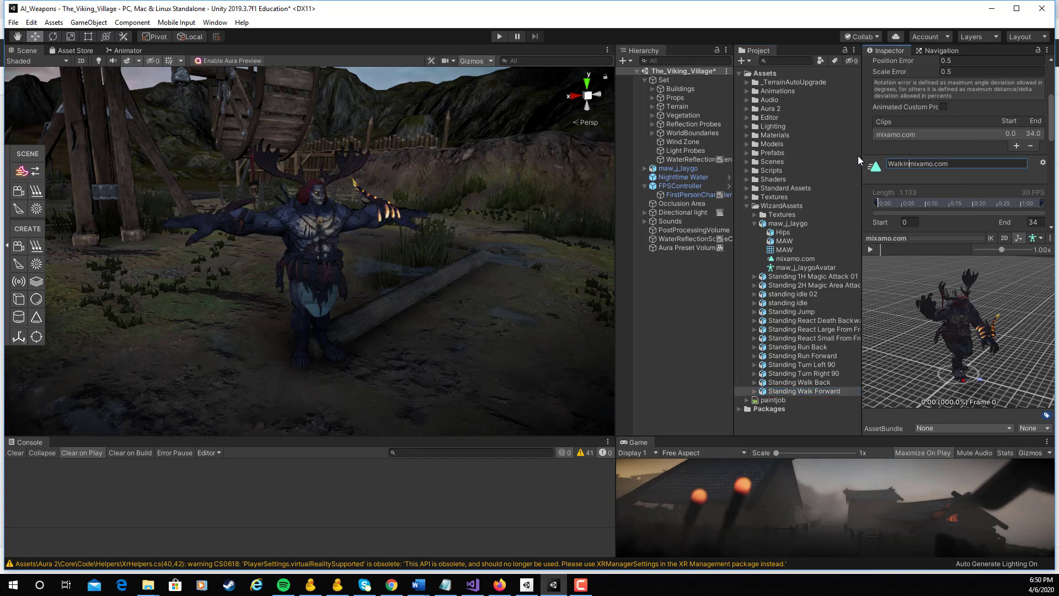
key(ctrl+a)
text(Walk)
key(Return)
click(822, 355)
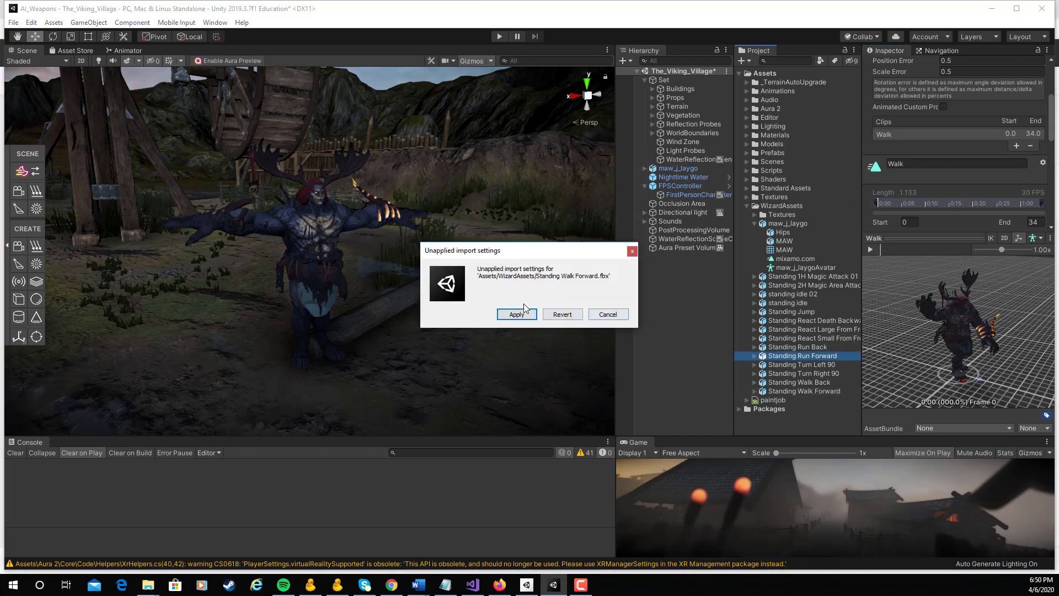
click(509, 316)
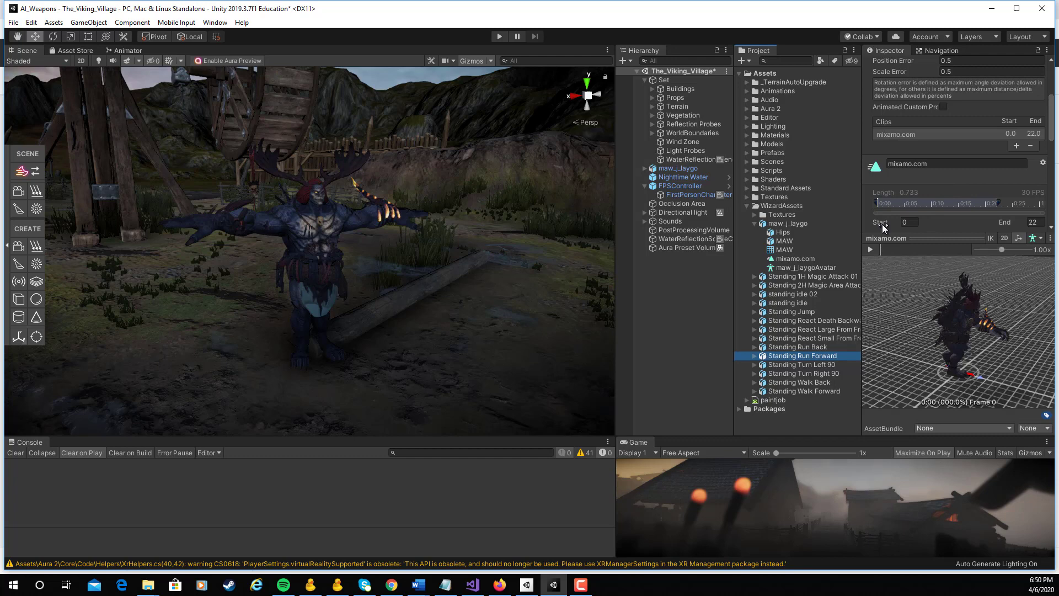
Step: Rename the Standing Run Forward clip to 'Run'
click(944, 163)
text(Run)
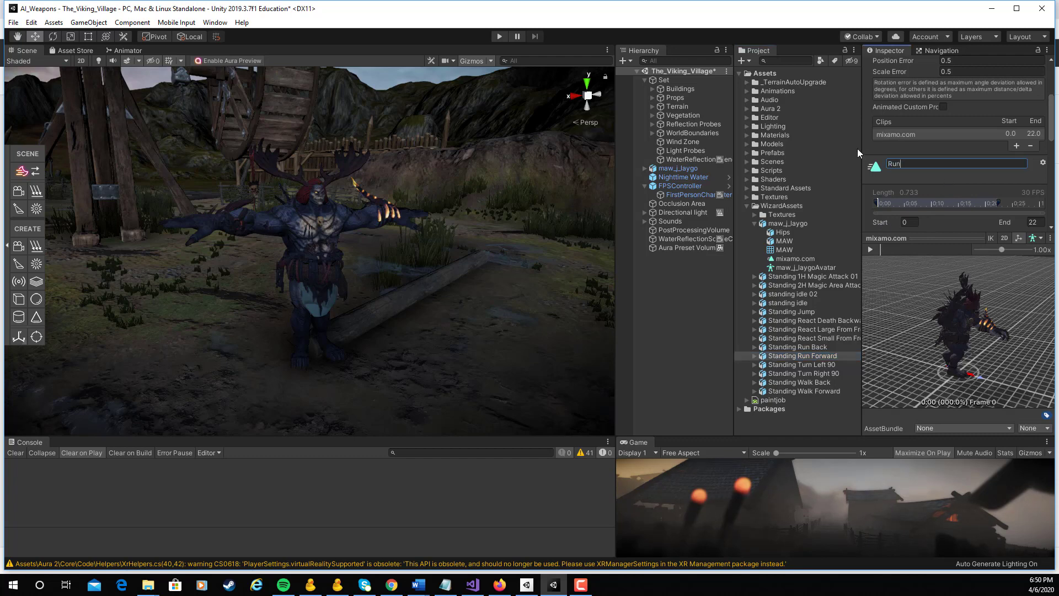
key(Return)
scroll(958, 173, down, 4)
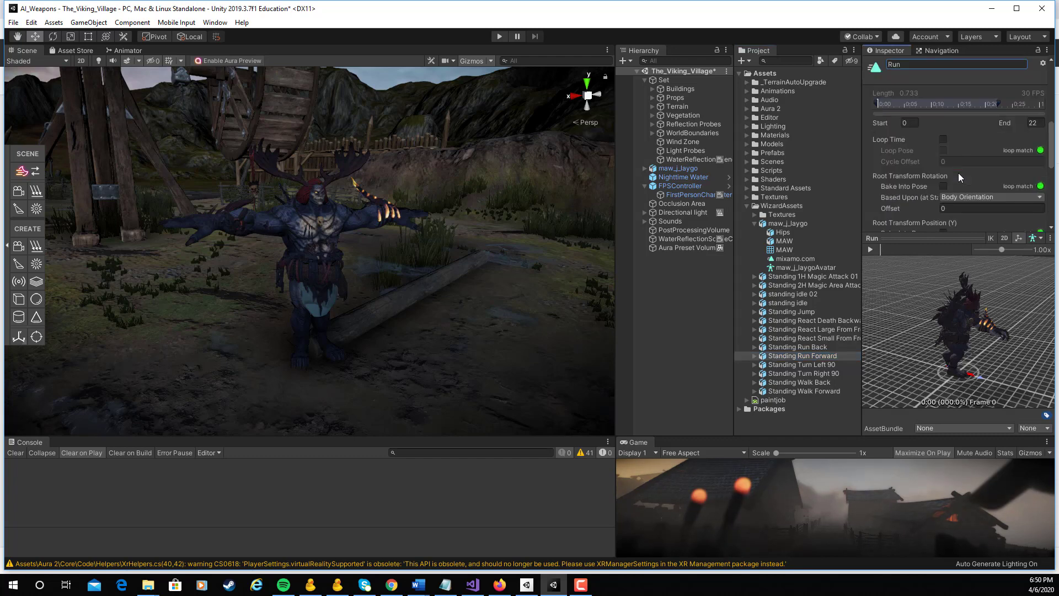
Step: Make Run loop, bake its root rotation into pose based on Original, apply, and preview it
click(943, 139)
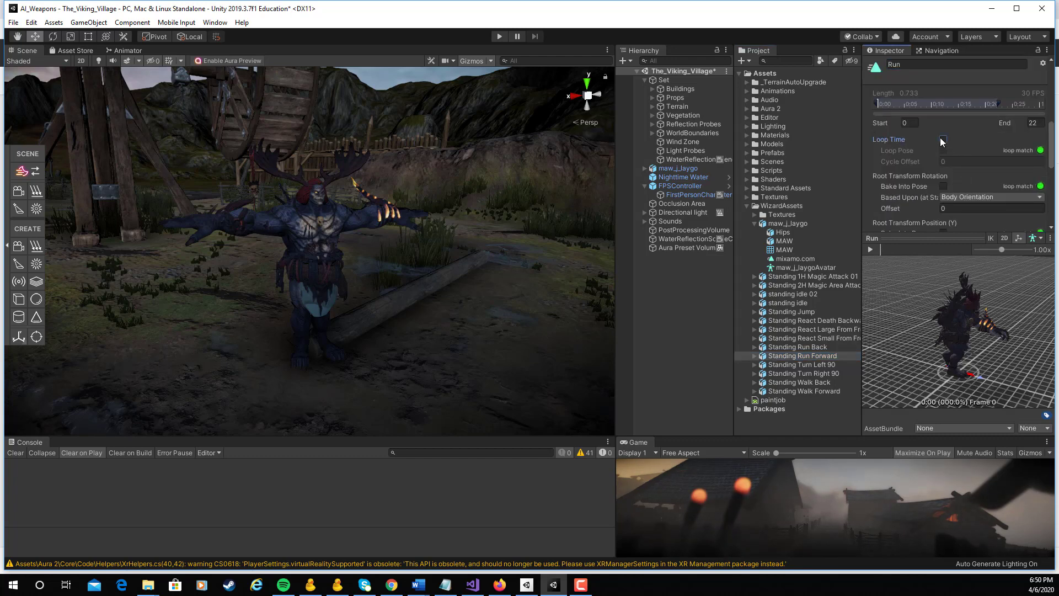
click(943, 186)
click(955, 197)
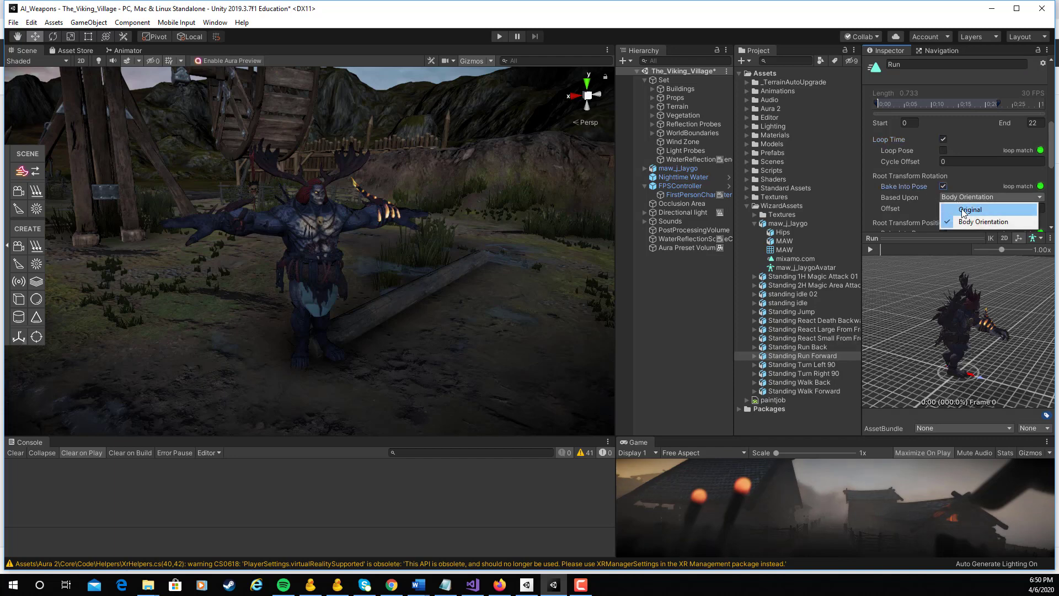
click(964, 211)
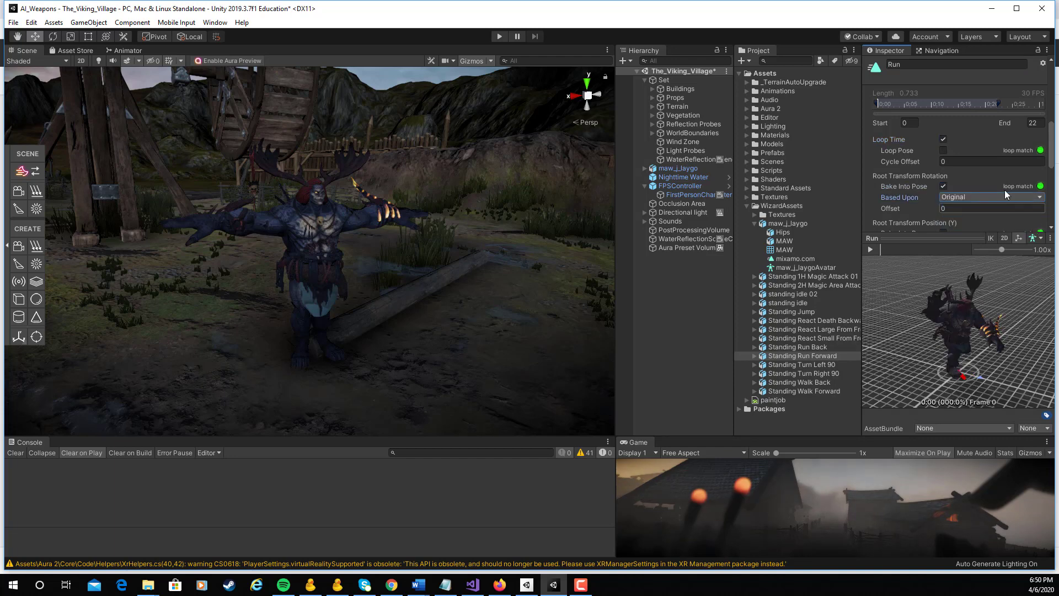
scroll(1005, 191, down, 5)
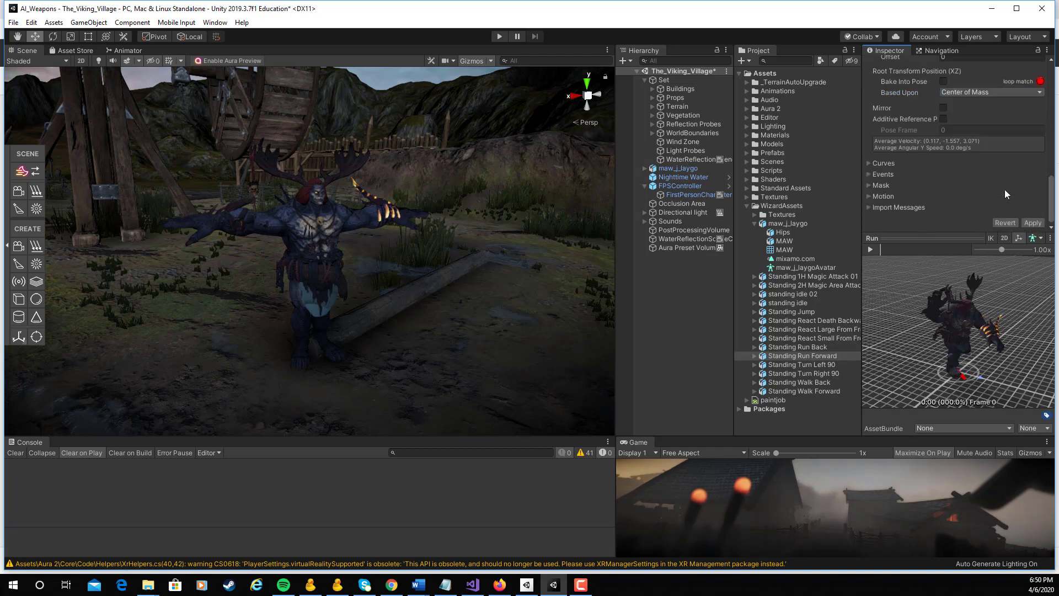
click(1026, 222)
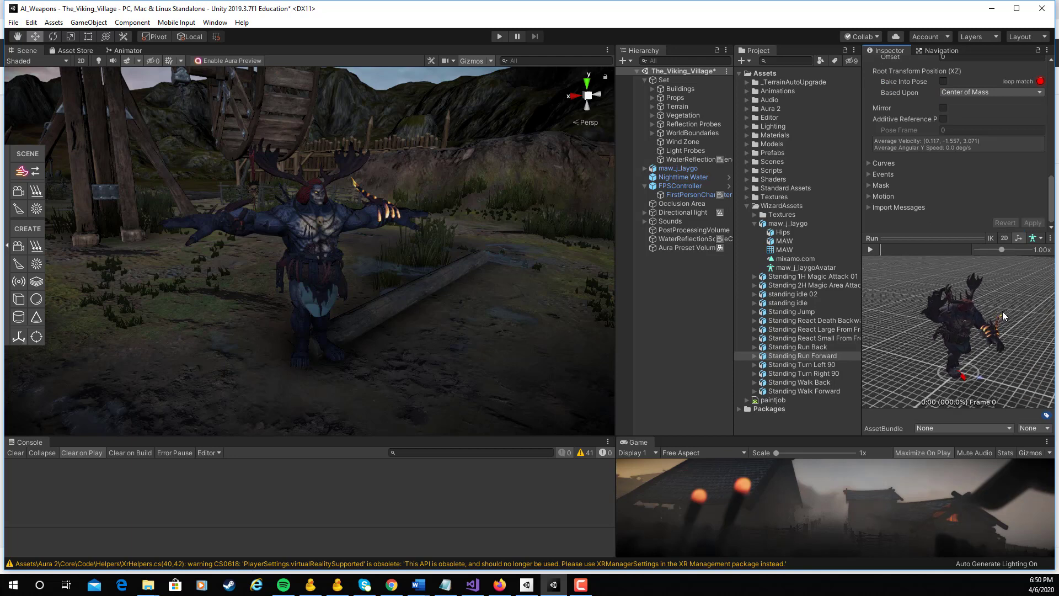
click(871, 249)
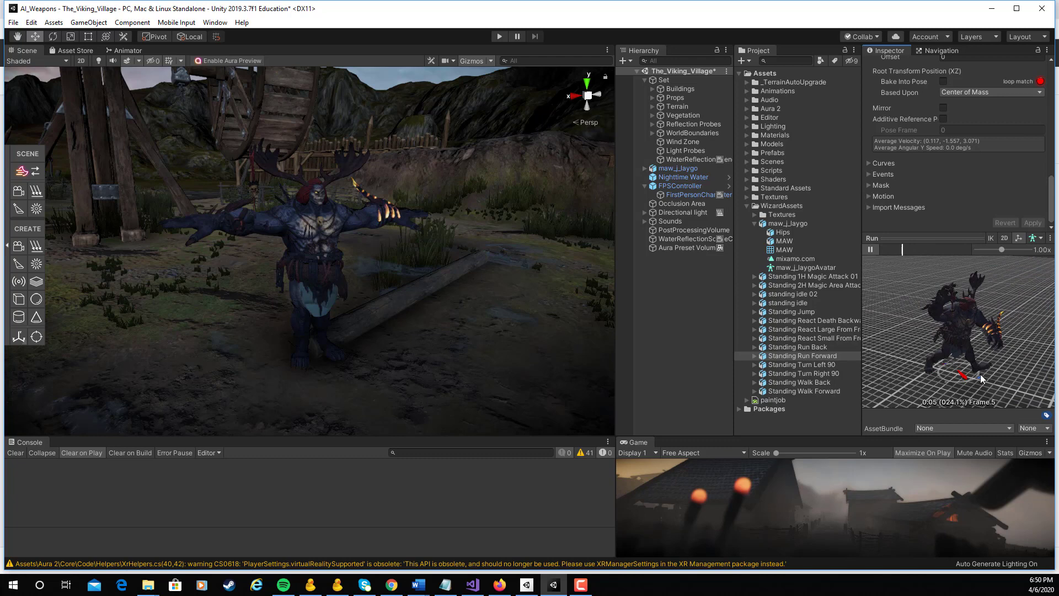
click(870, 249)
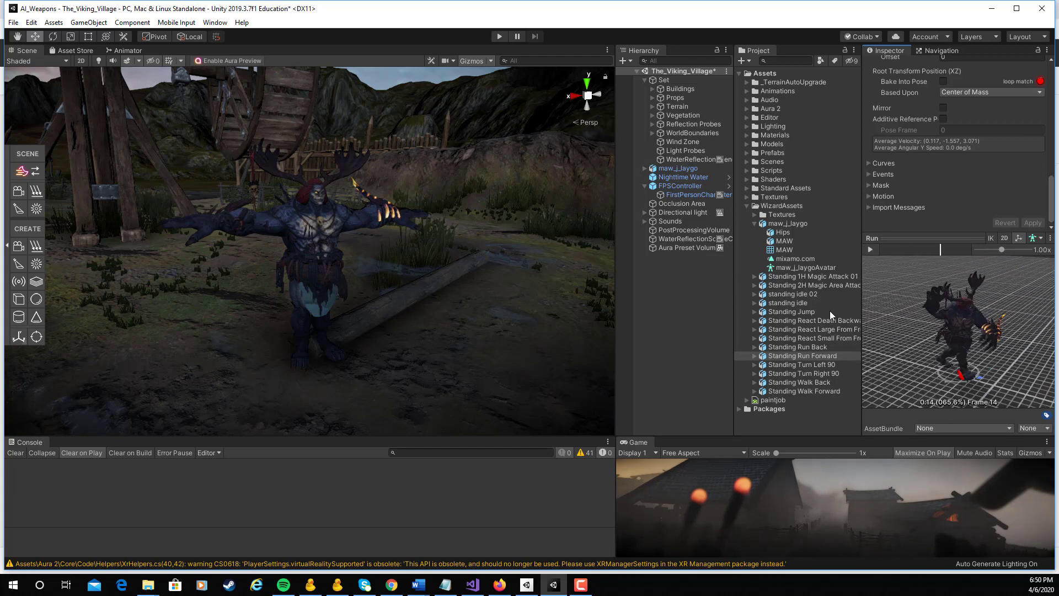
Step: Make standing idle loop, bake its root rotation into pose based on Original, and apply
click(802, 304)
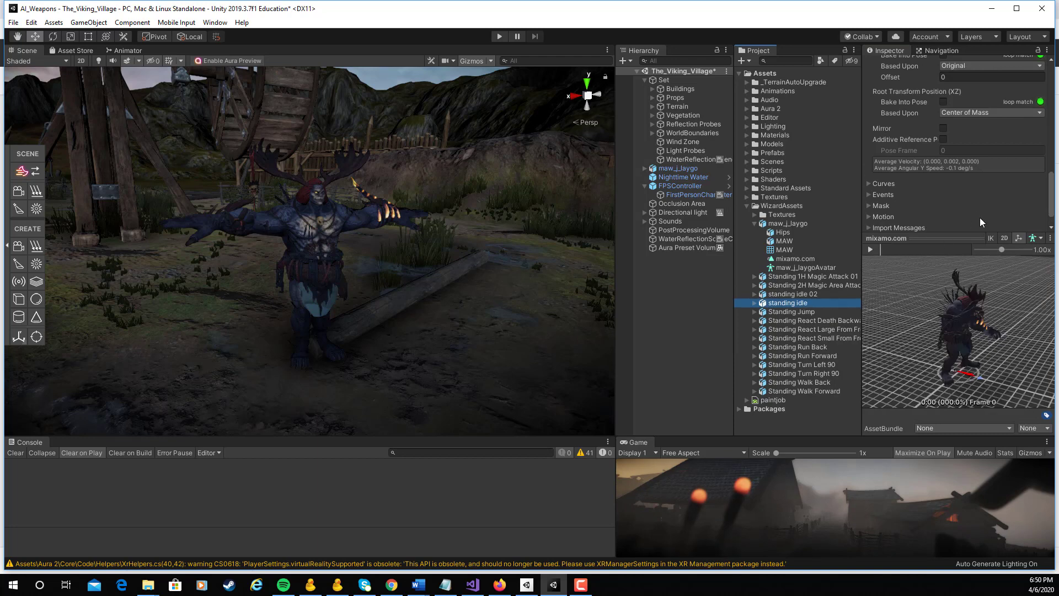
scroll(1005, 171, up, 3)
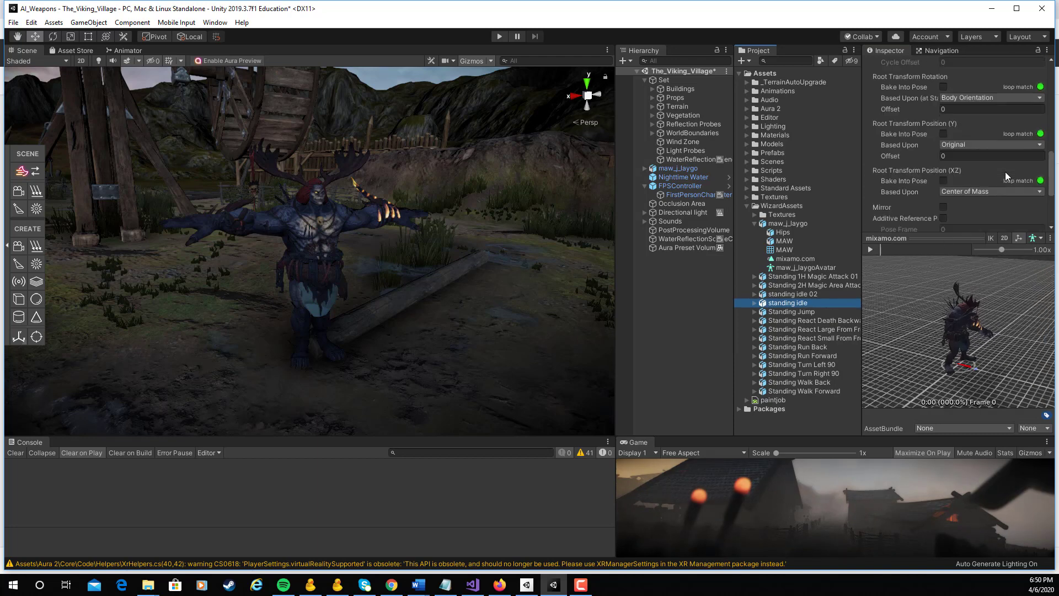
scroll(960, 97, up, 3)
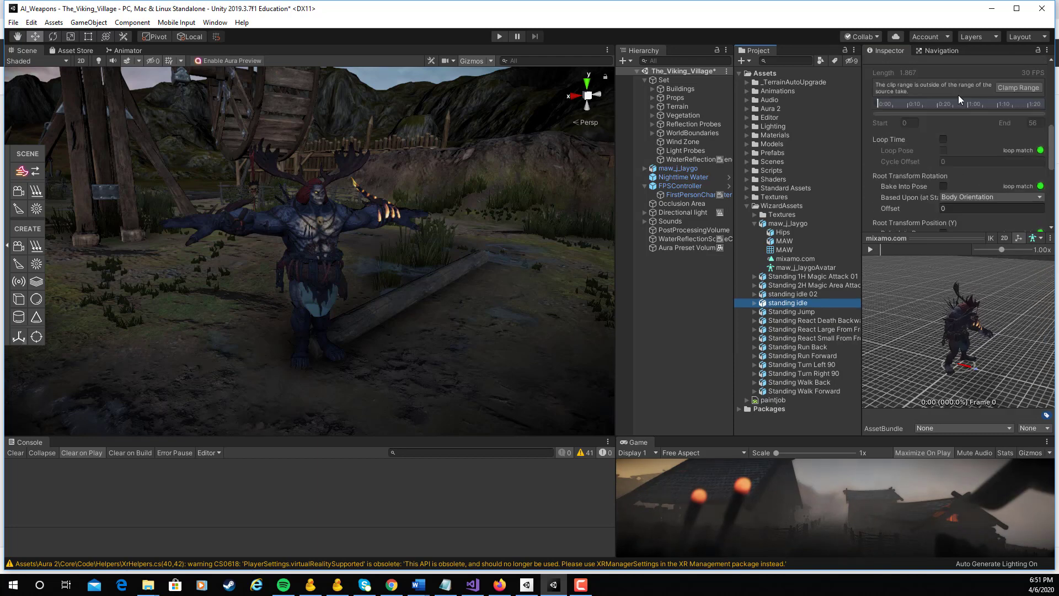
click(943, 139)
click(944, 185)
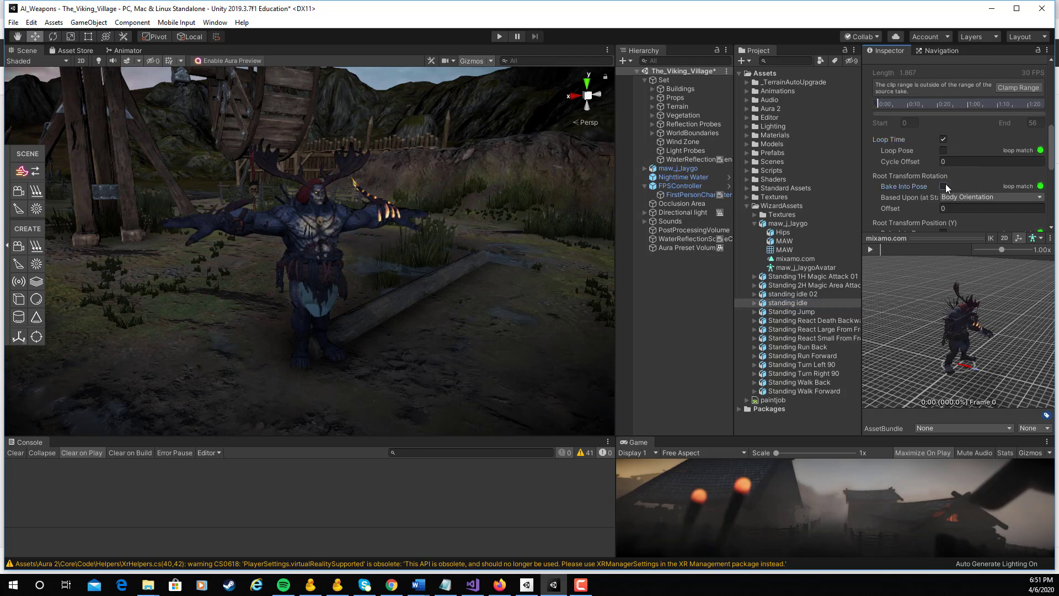
click(961, 197)
click(969, 209)
scroll(993, 185, down, 5)
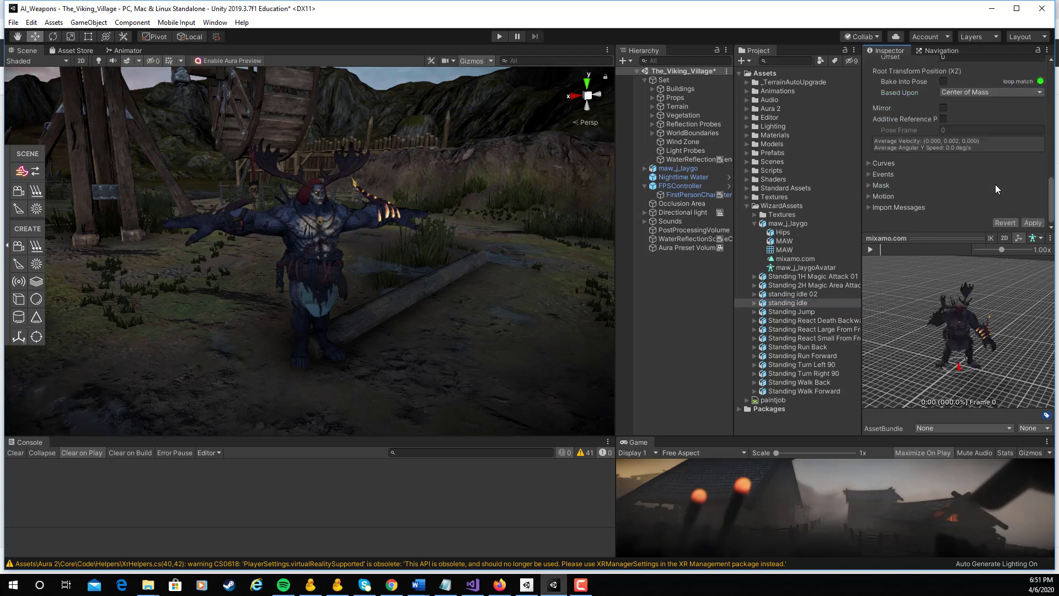
click(1031, 223)
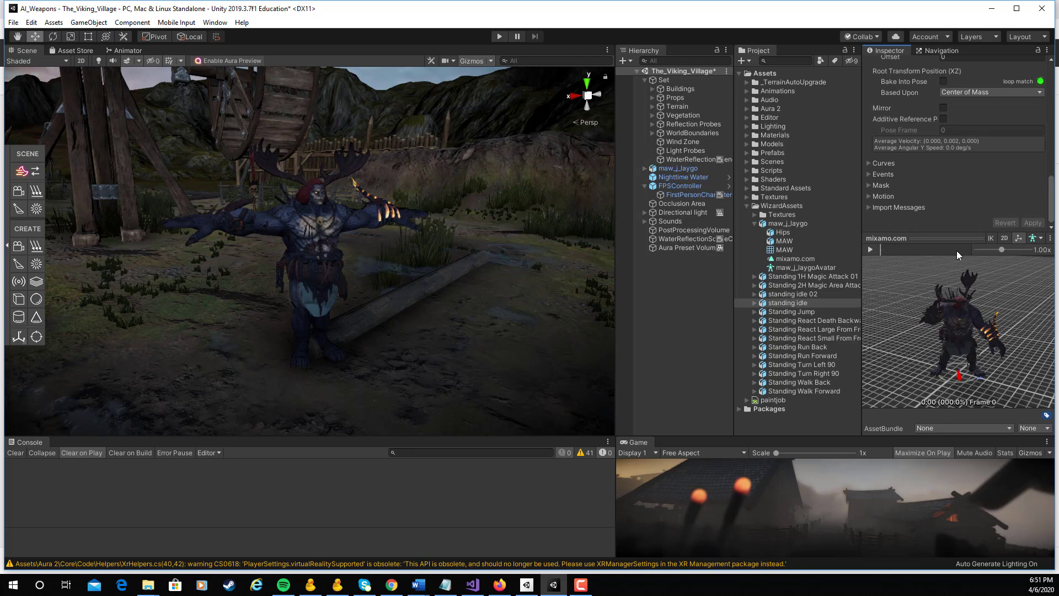
click(874, 249)
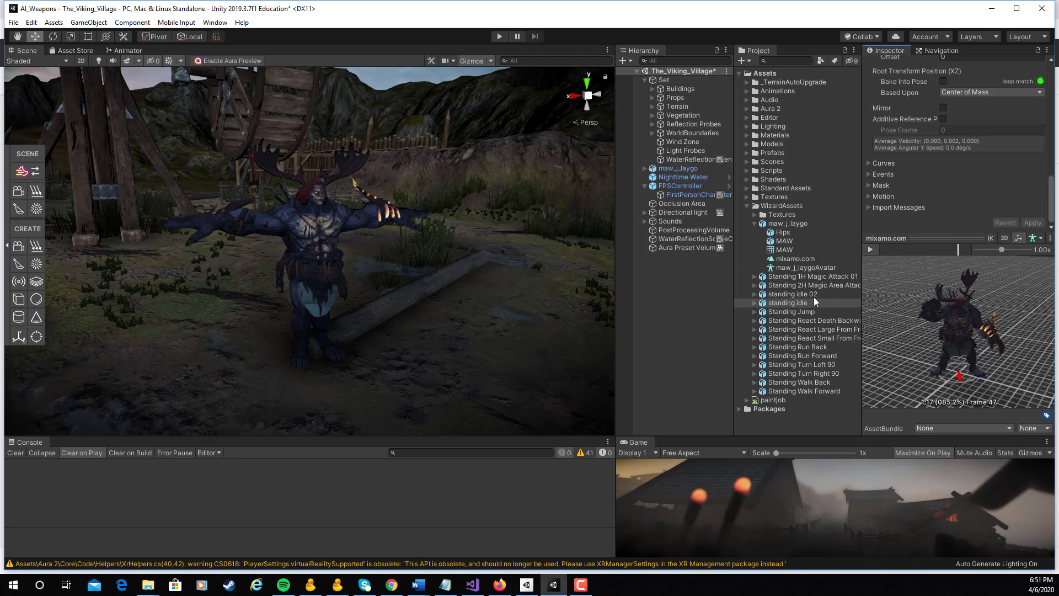
Step: Give standing idle 02 the same settings: Loop Time, Bake Into Pose, Original, then apply
click(809, 293)
click(872, 248)
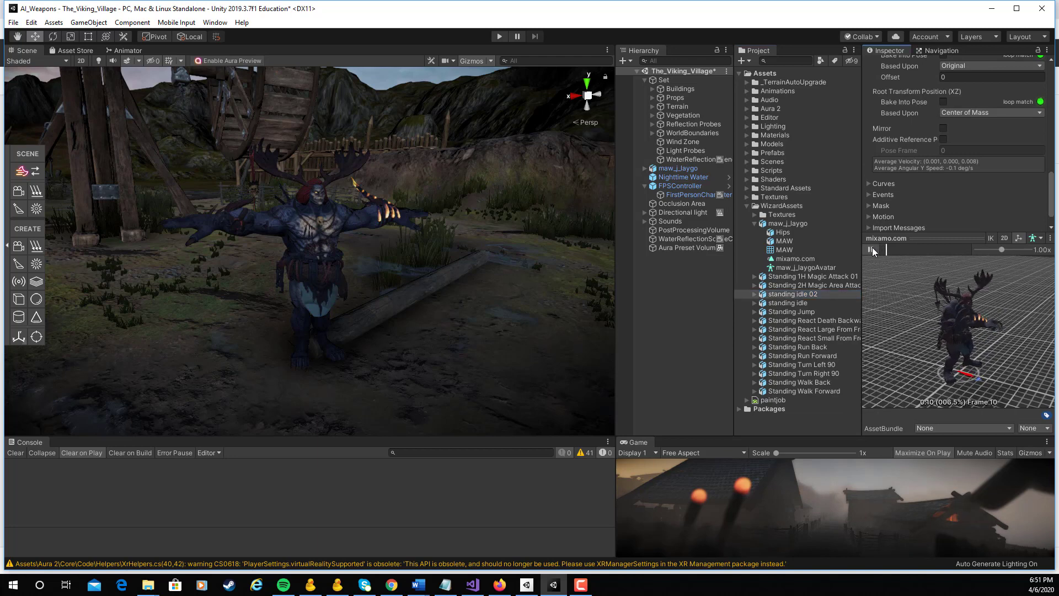
click(872, 249)
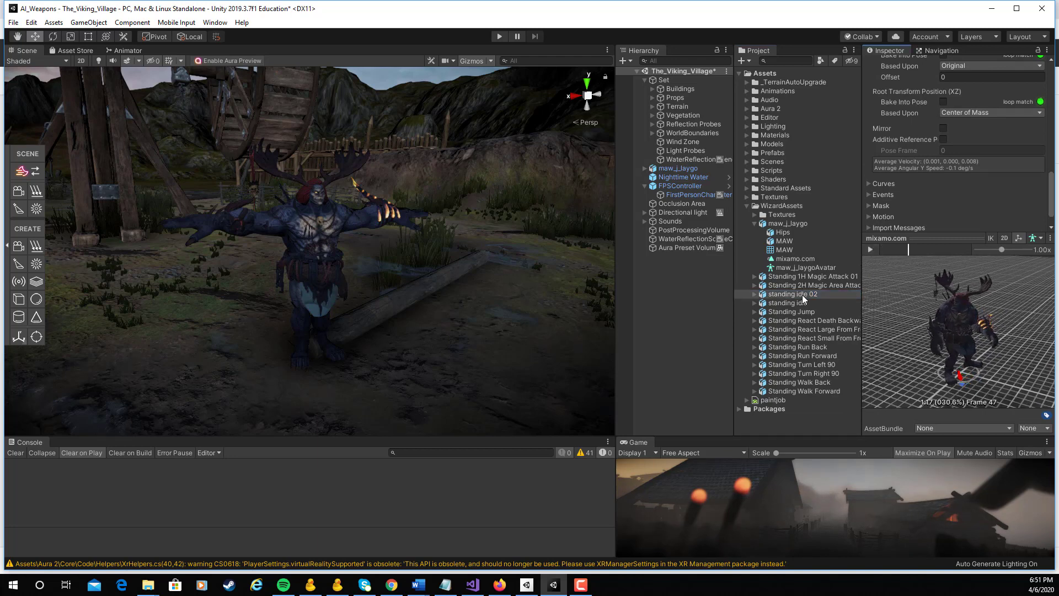
scroll(948, 185, up, 5)
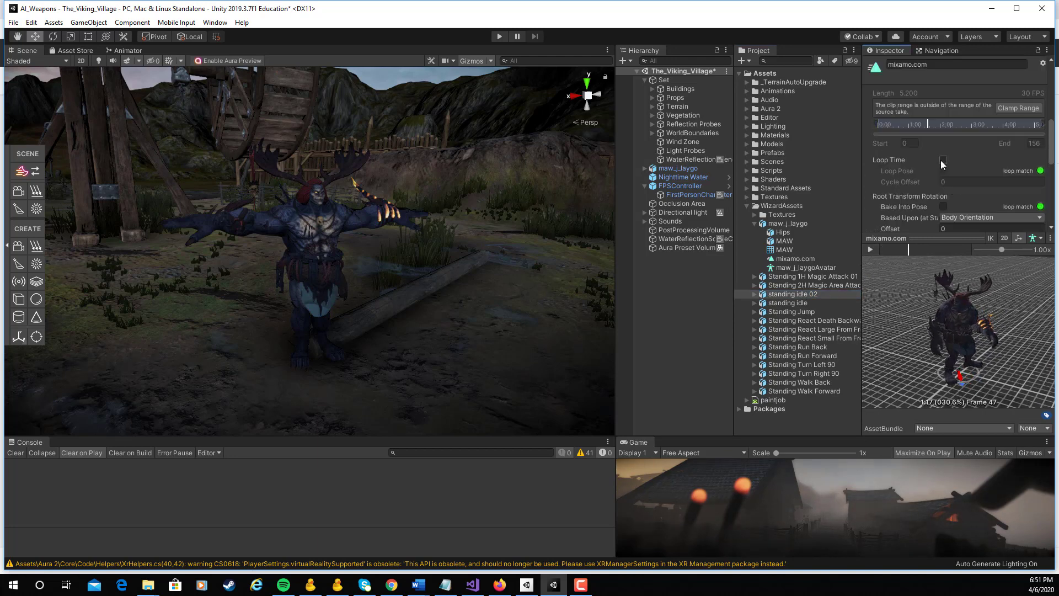
click(943, 160)
scroll(962, 184, down, 4)
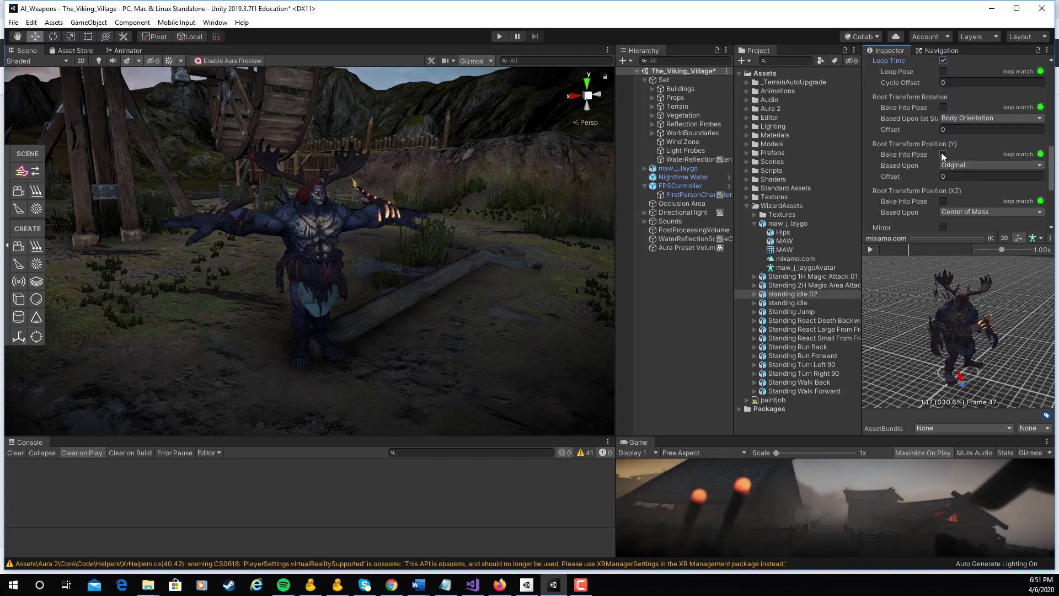
click(942, 107)
click(954, 119)
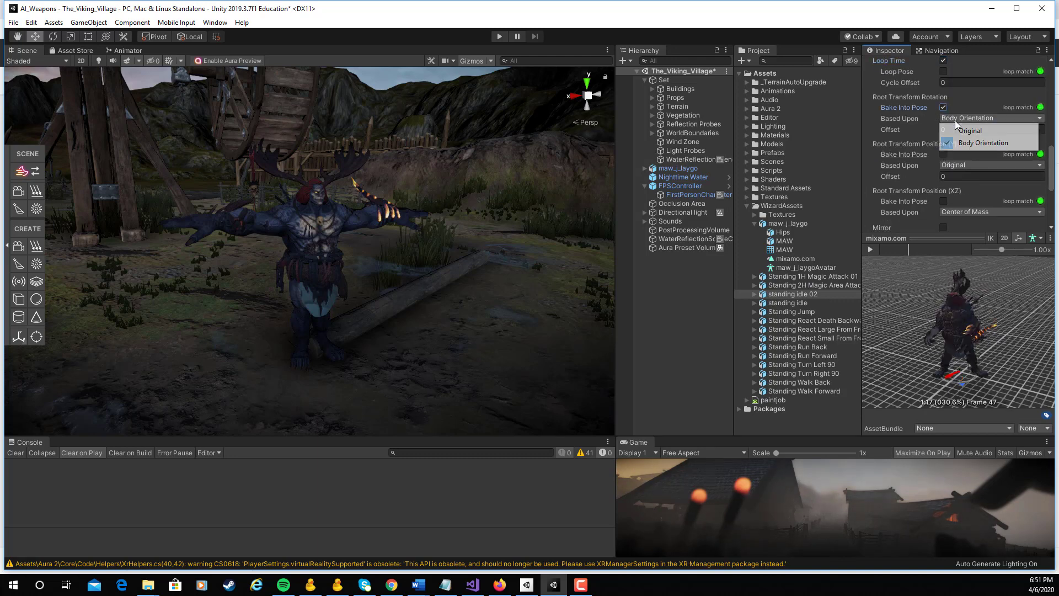
click(966, 130)
scroll(1007, 188, down, 3)
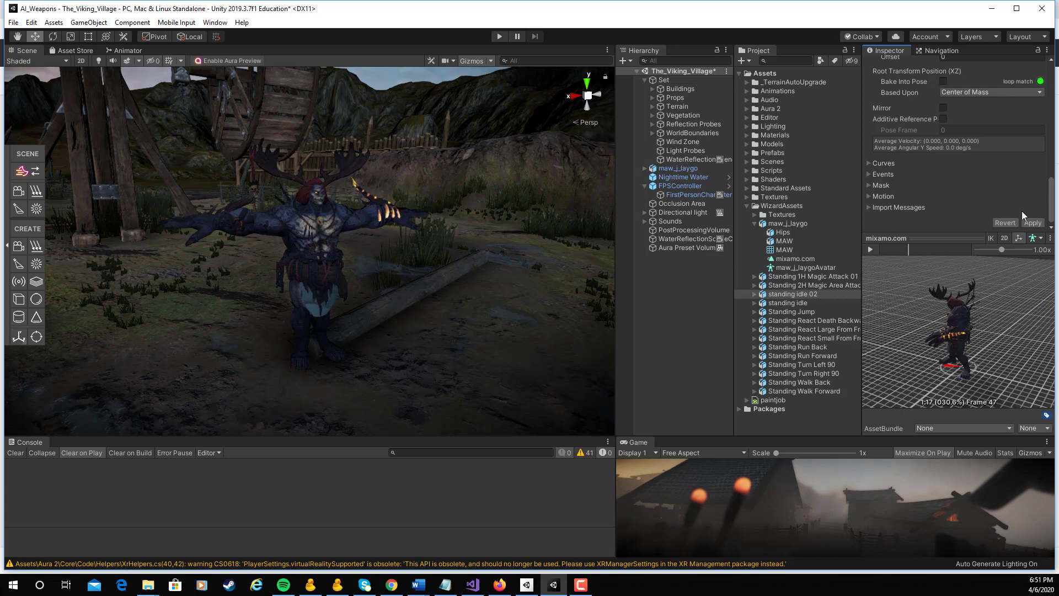
click(1031, 222)
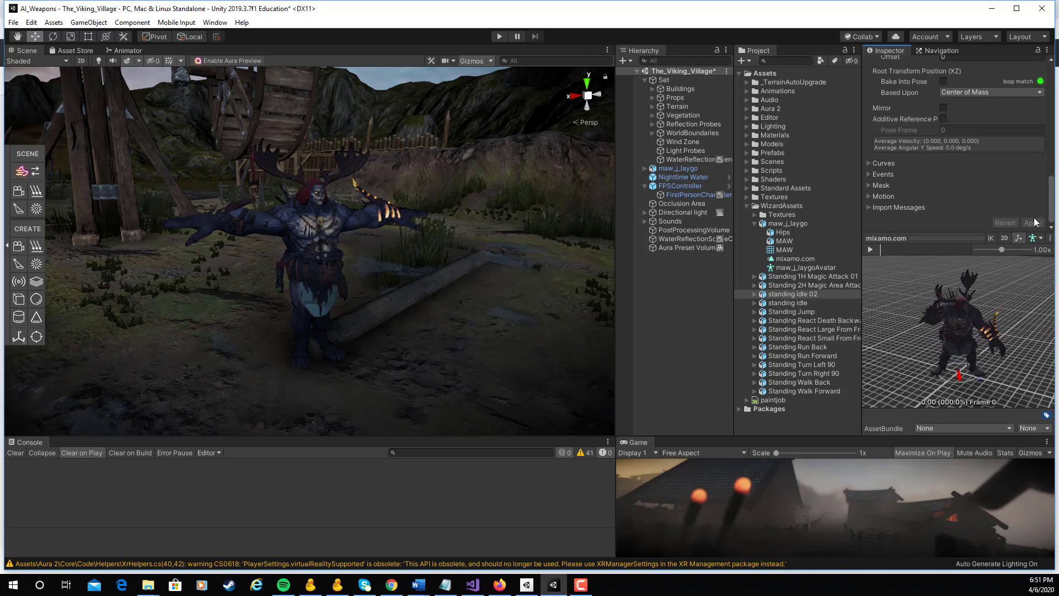
Step: Preview Standing React Death Backward, then bake its root rotation based on Original without looping, and apply
click(825, 321)
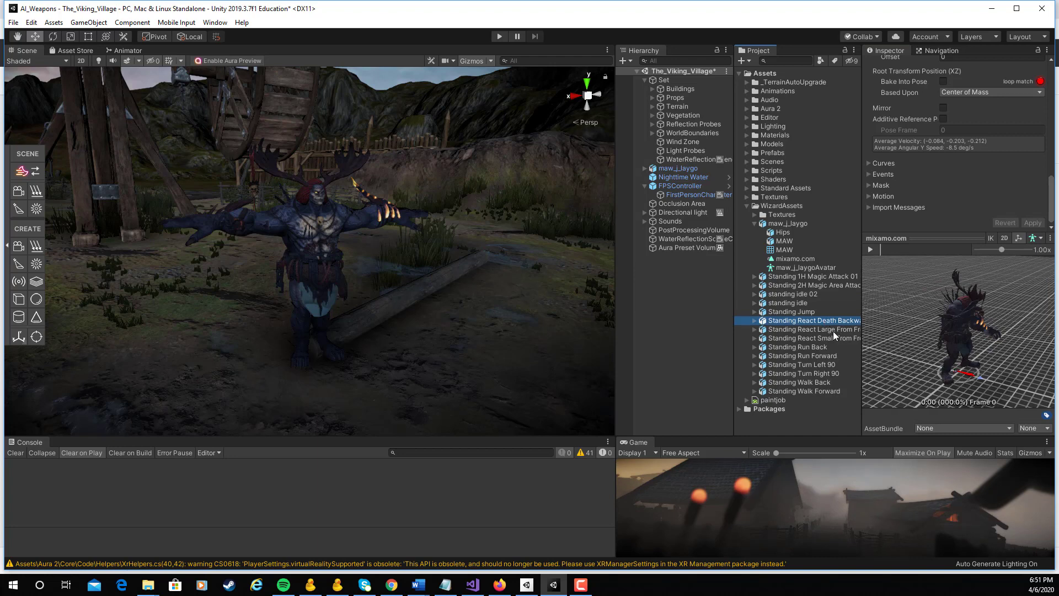
click(870, 249)
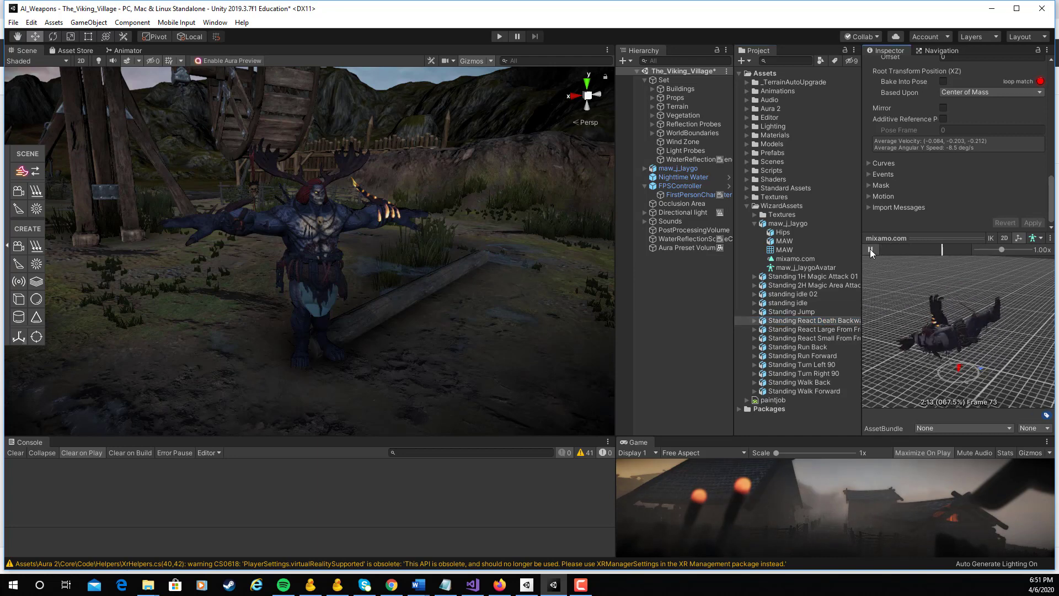
click(869, 249)
scroll(945, 135, up, 5)
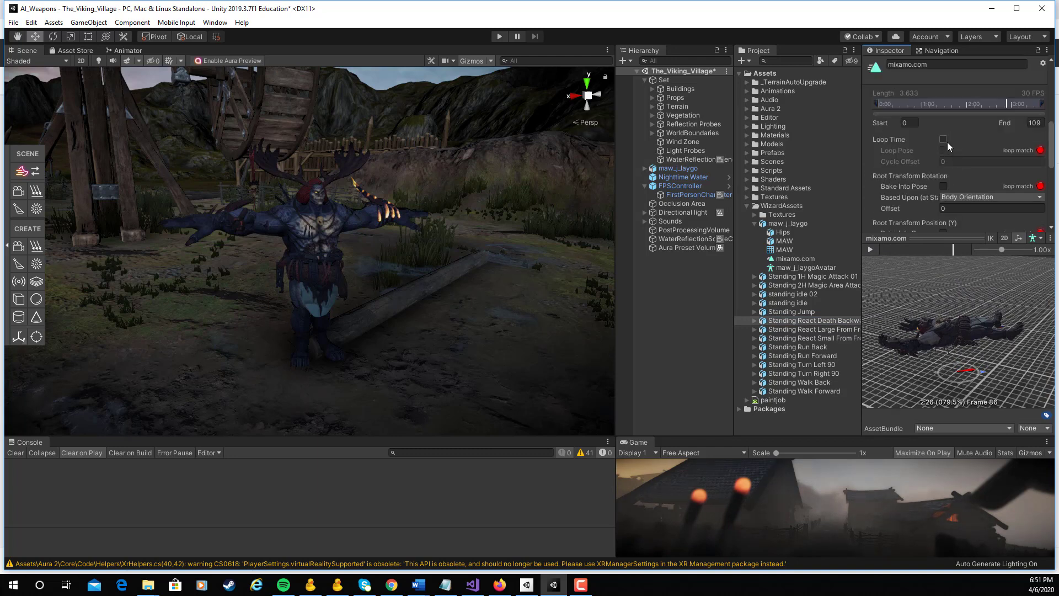
click(961, 193)
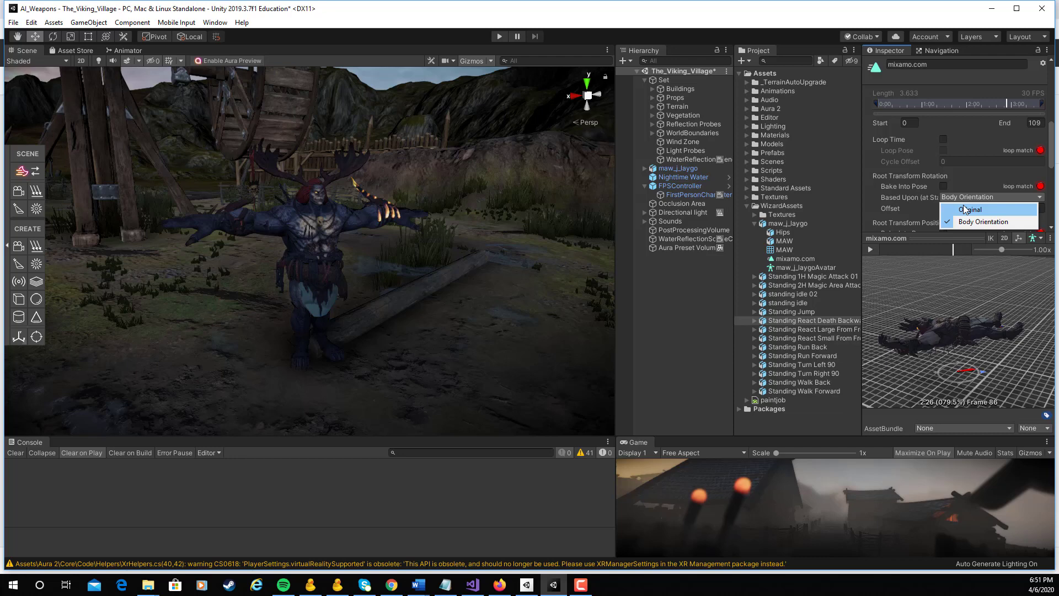
click(965, 209)
click(942, 185)
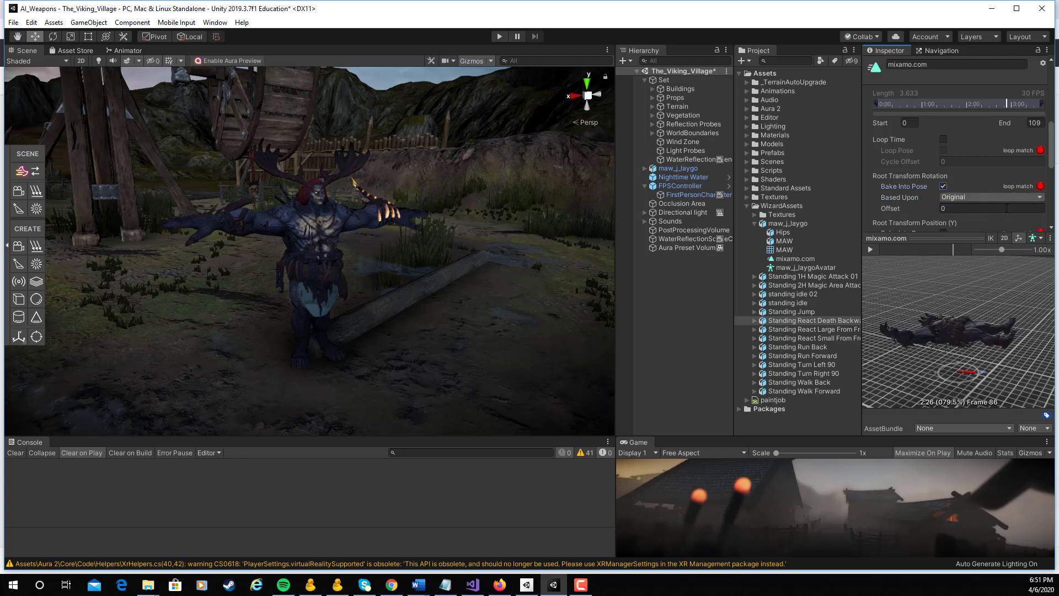
scroll(1000, 203, down, 5)
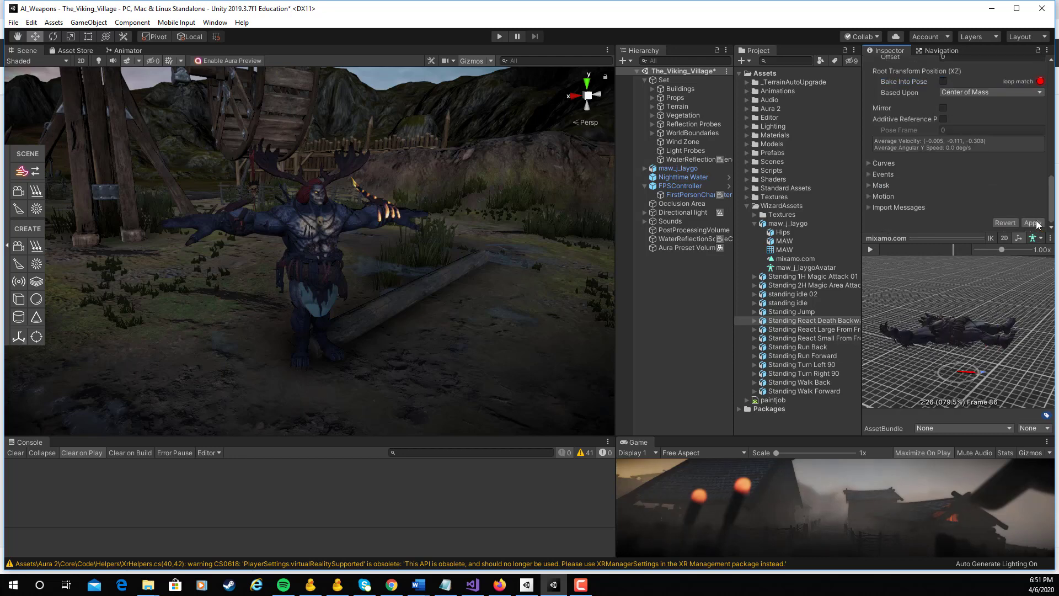
click(1032, 223)
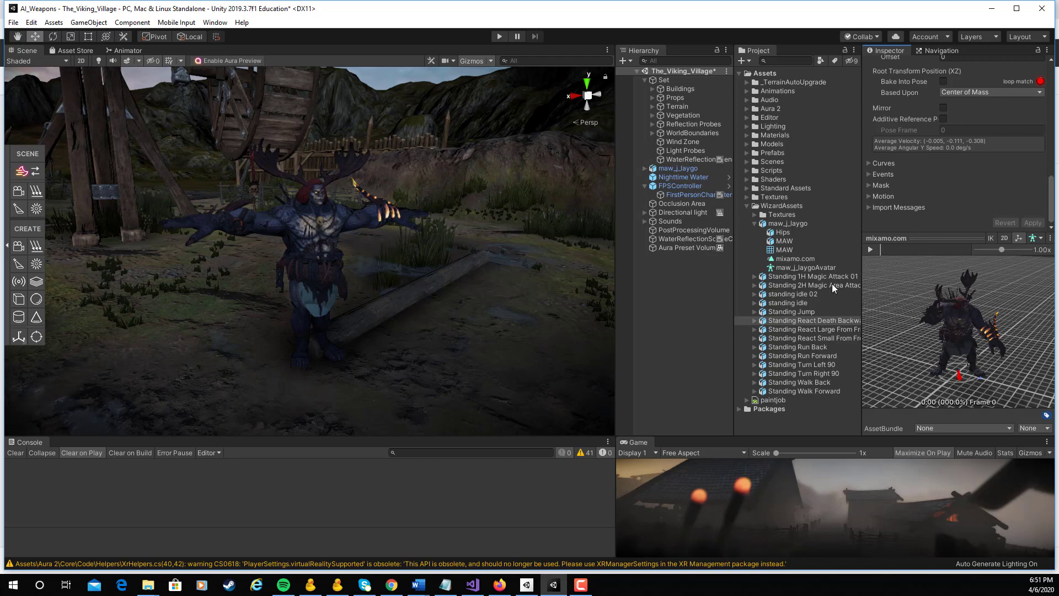
Step: Make Standing 1H Magic Attack 01 loop with root rotation based on Original, apply, and preview it
click(814, 276)
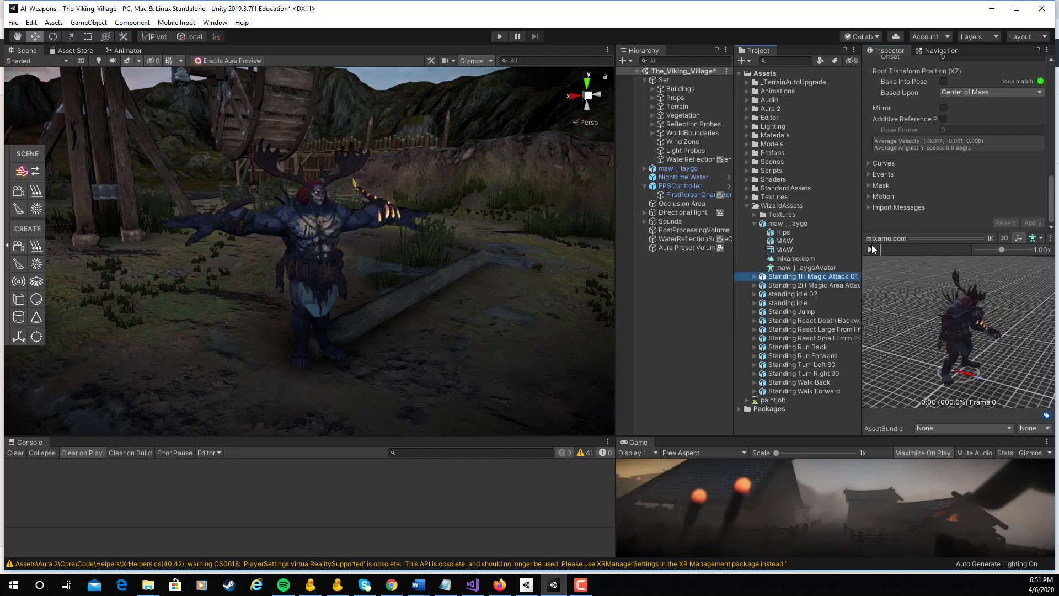
click(869, 249)
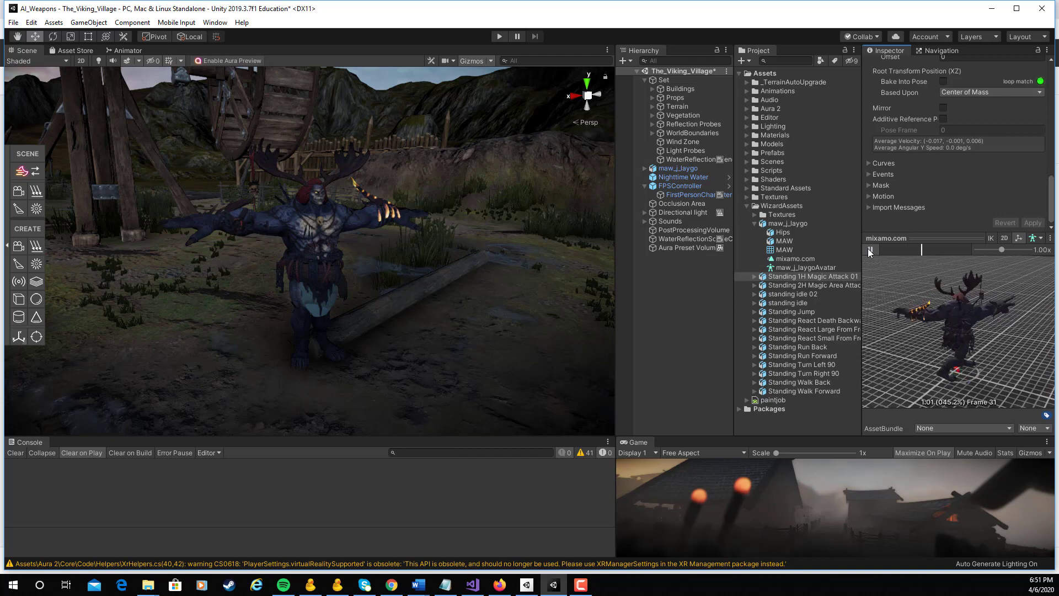
click(870, 250)
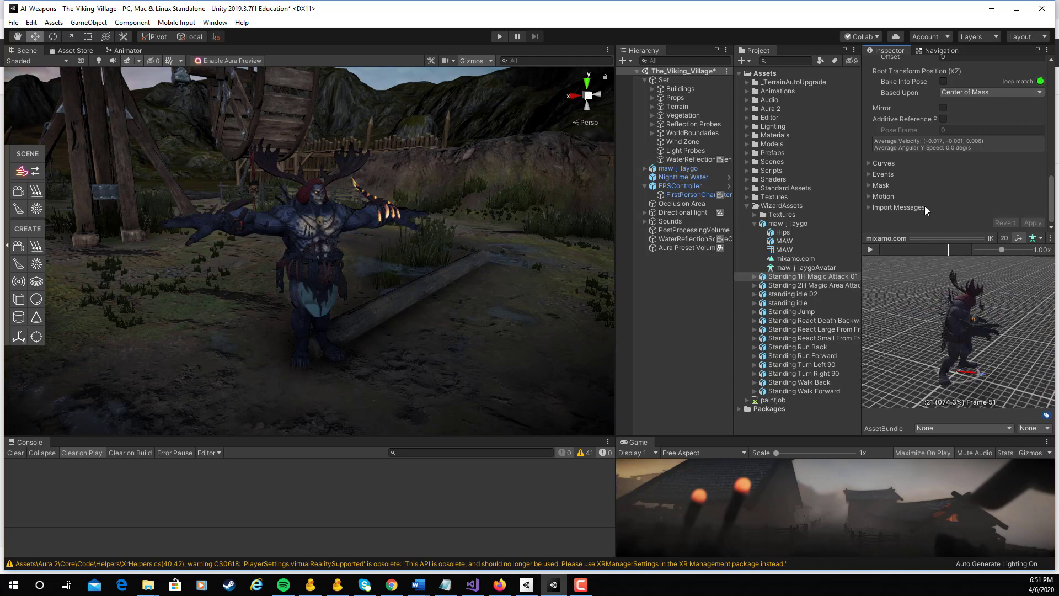
scroll(991, 162, up, 10)
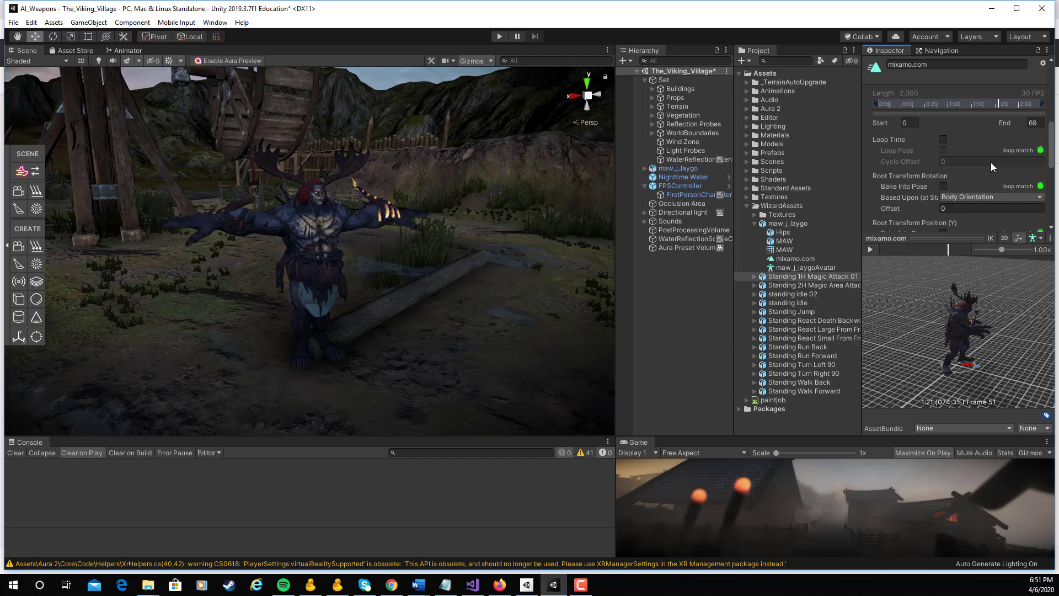
click(944, 139)
click(978, 195)
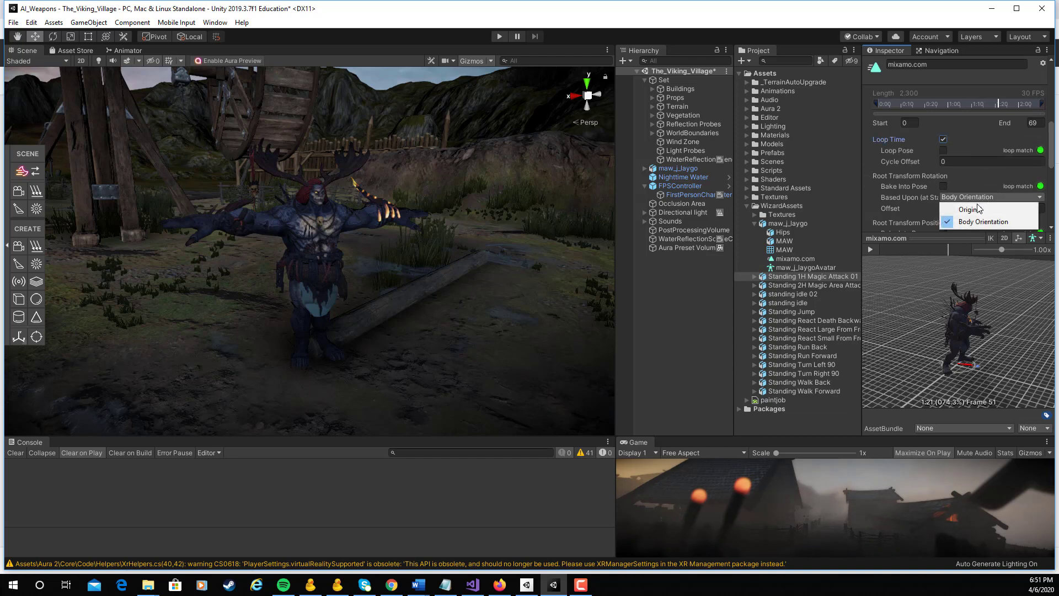
click(978, 209)
scroll(999, 199, down, 5)
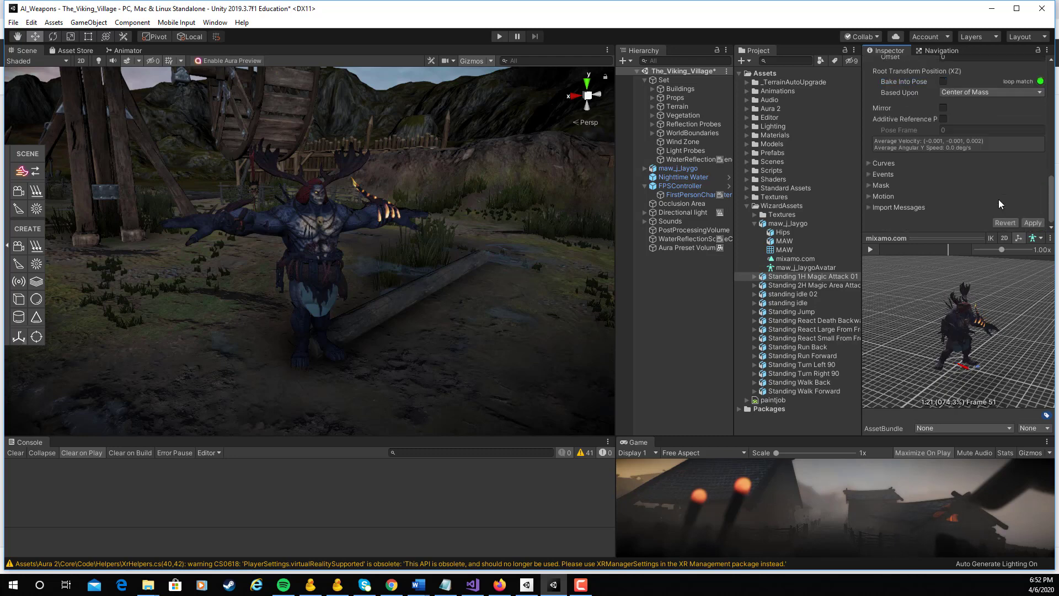
click(1033, 223)
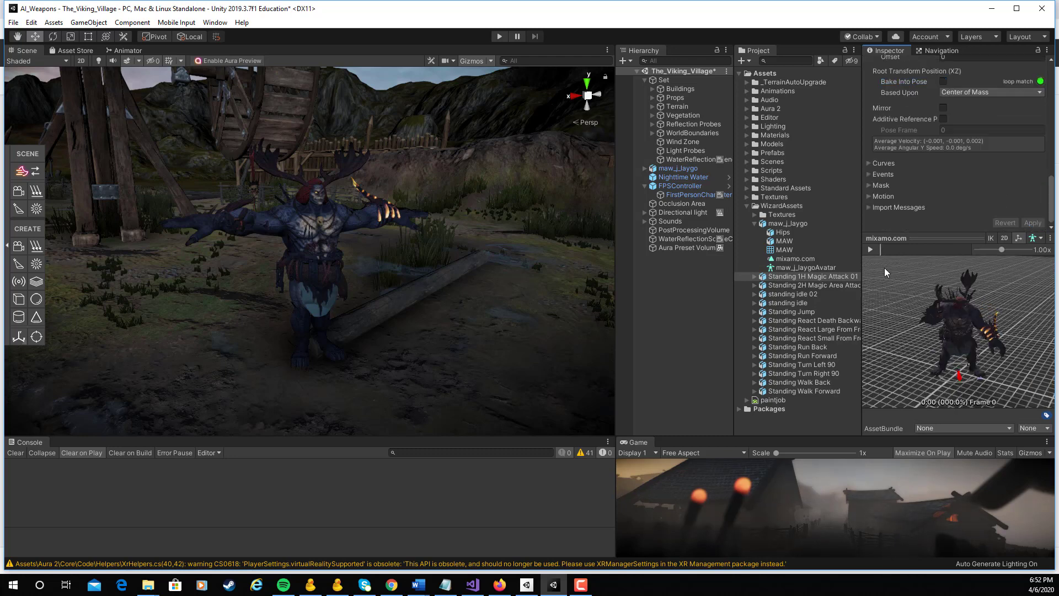
click(871, 249)
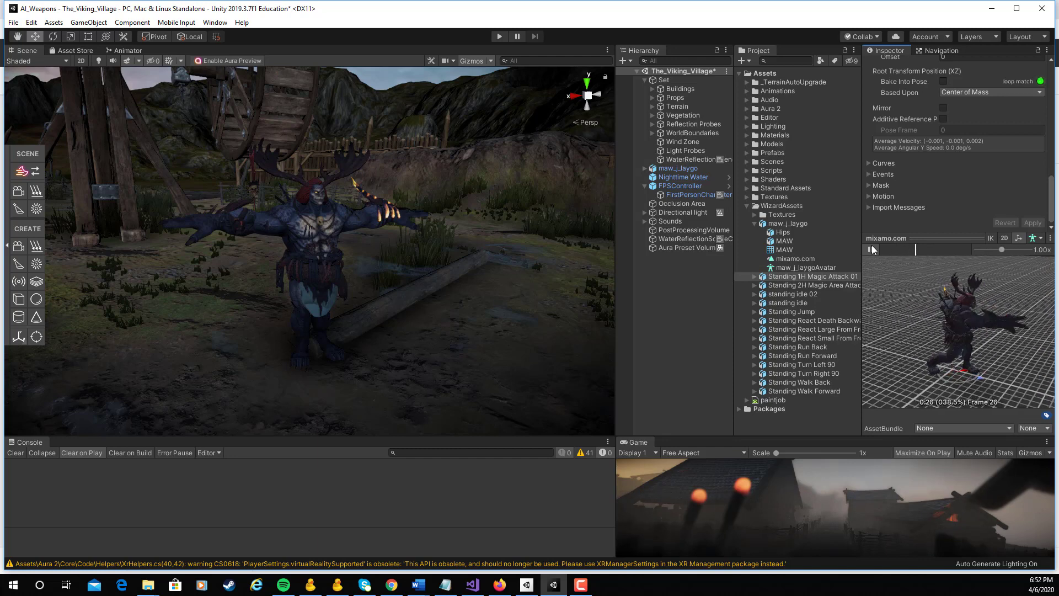
click(872, 249)
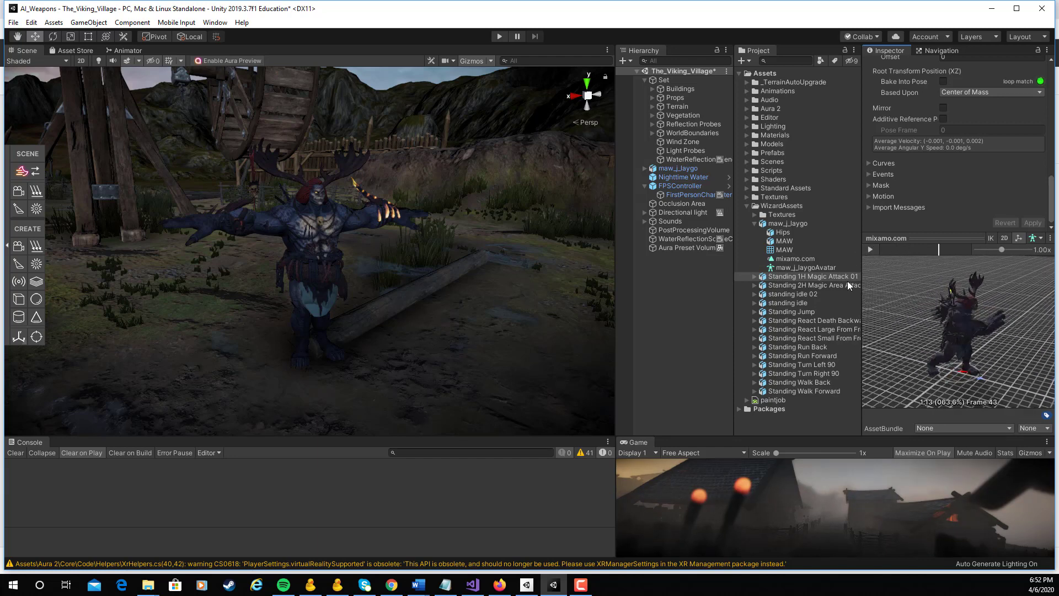
Step: Rename the magic attack clip to 'Attack'
scroll(942, 201, up, 5)
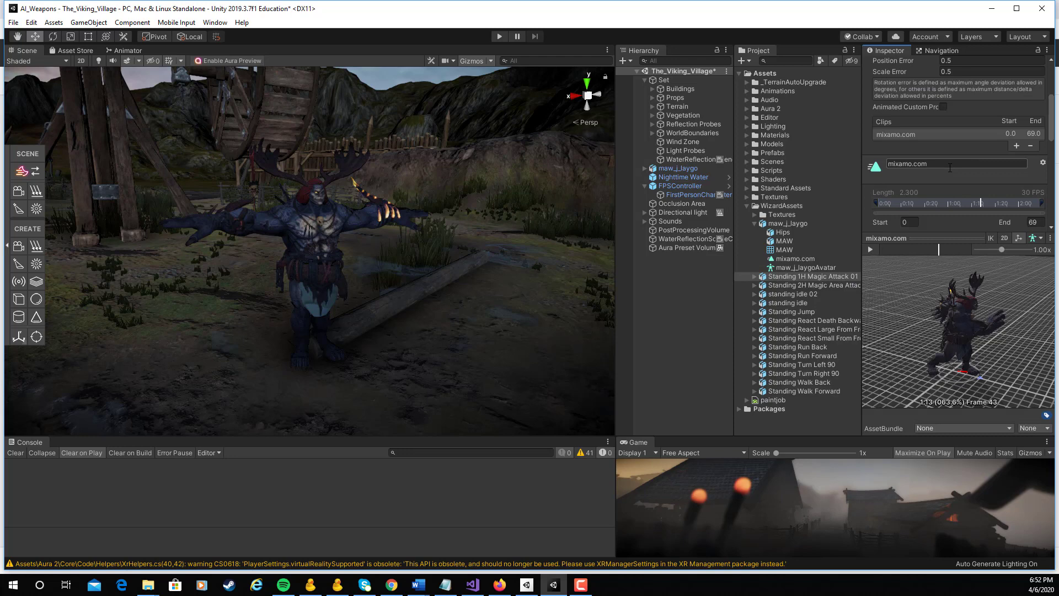
click(904, 164)
text(Attack)
key(Return)
scroll(983, 186, down, 10)
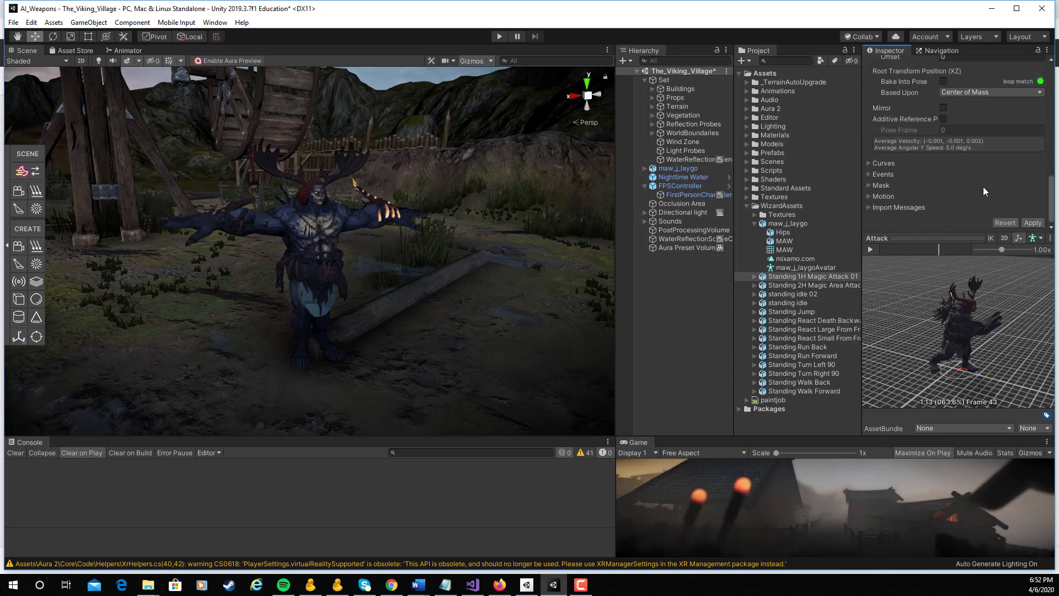
Step: Rename the standing idle 02 clip to 'Idle' and apply
click(806, 295)
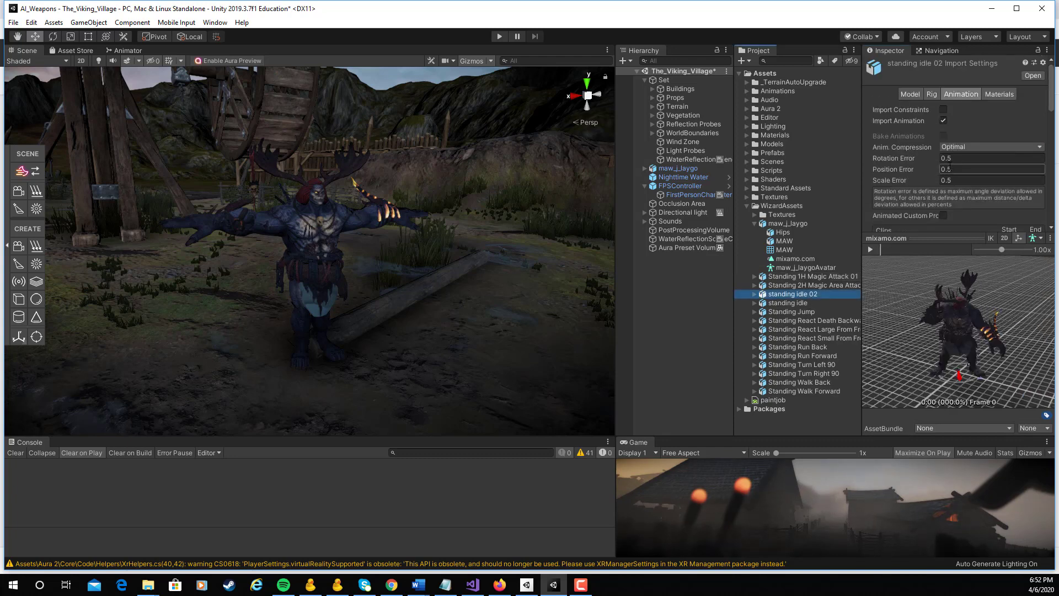
scroll(949, 168, down, 3)
click(946, 173)
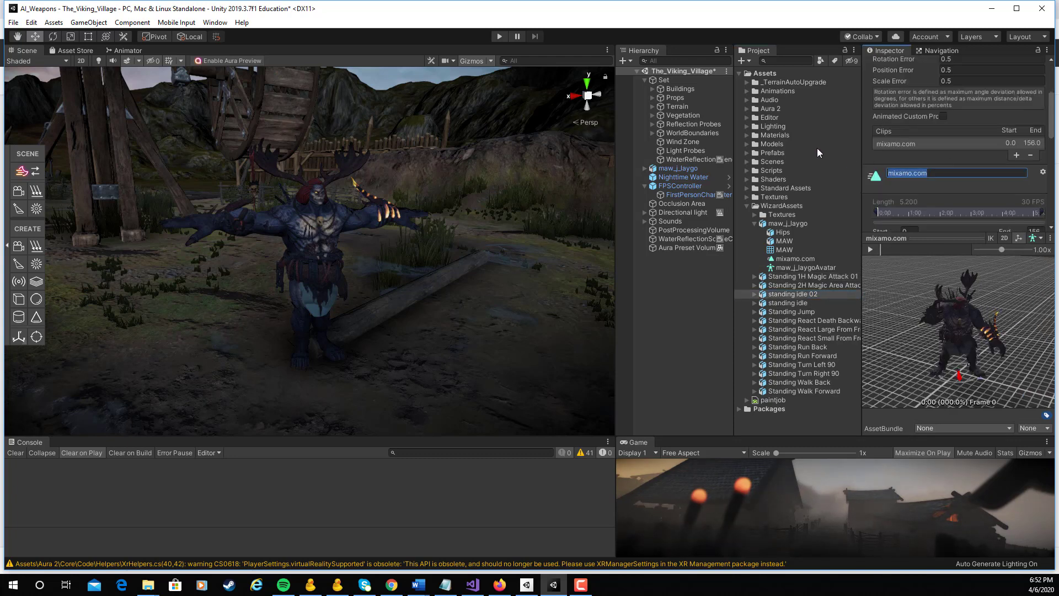
text(Idle)
key(Return)
scroll(1025, 214, down, 5)
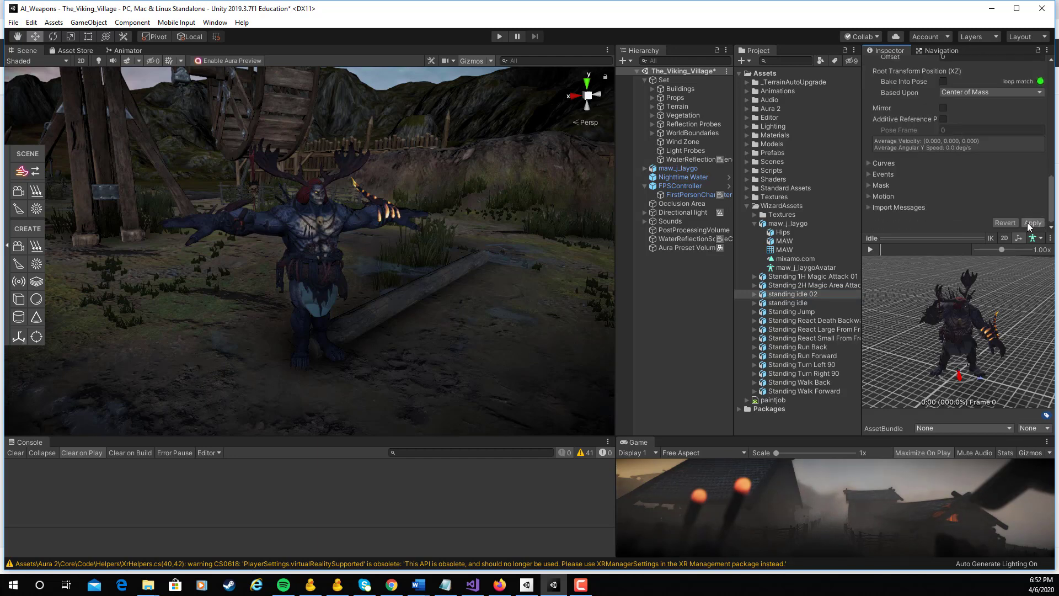
click(1027, 223)
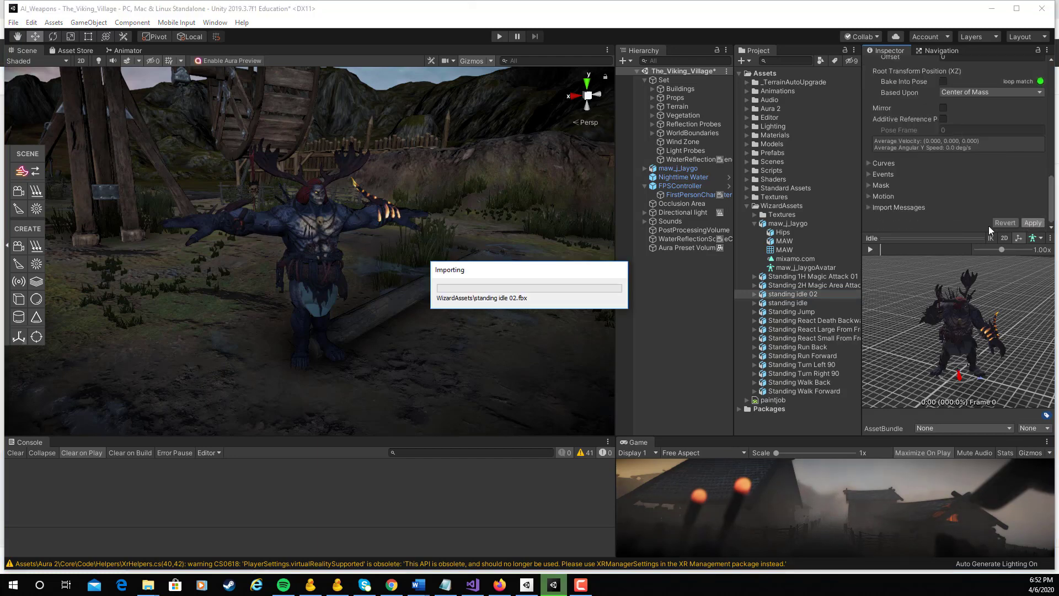
Step: Rename the Standing React Death Backward clip to 'Death' and apply
click(828, 320)
scroll(948, 193, up, 5)
click(942, 166)
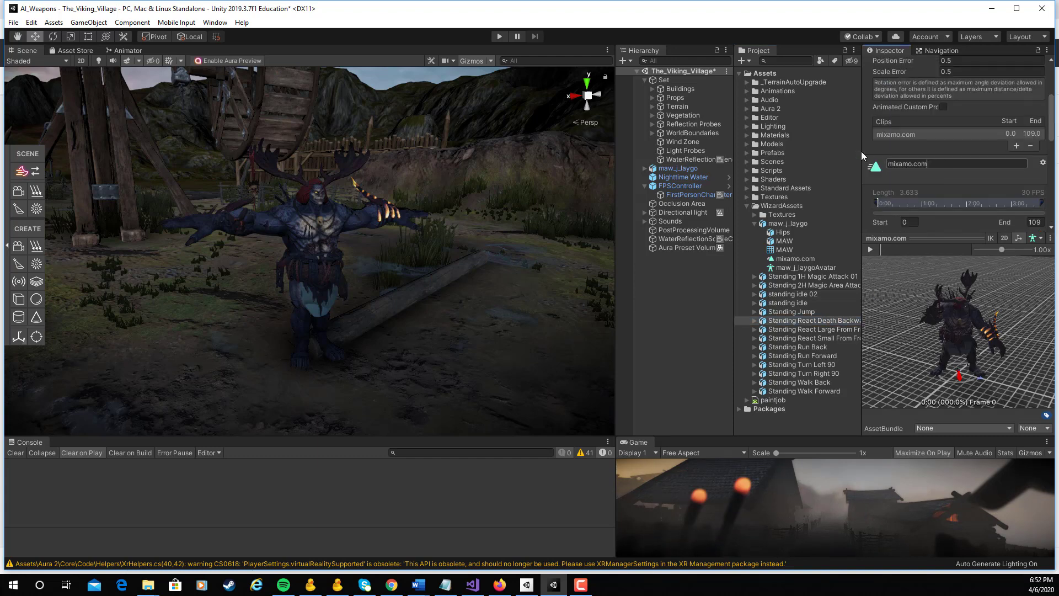
text(Death)
scroll(1015, 193, down, 10)
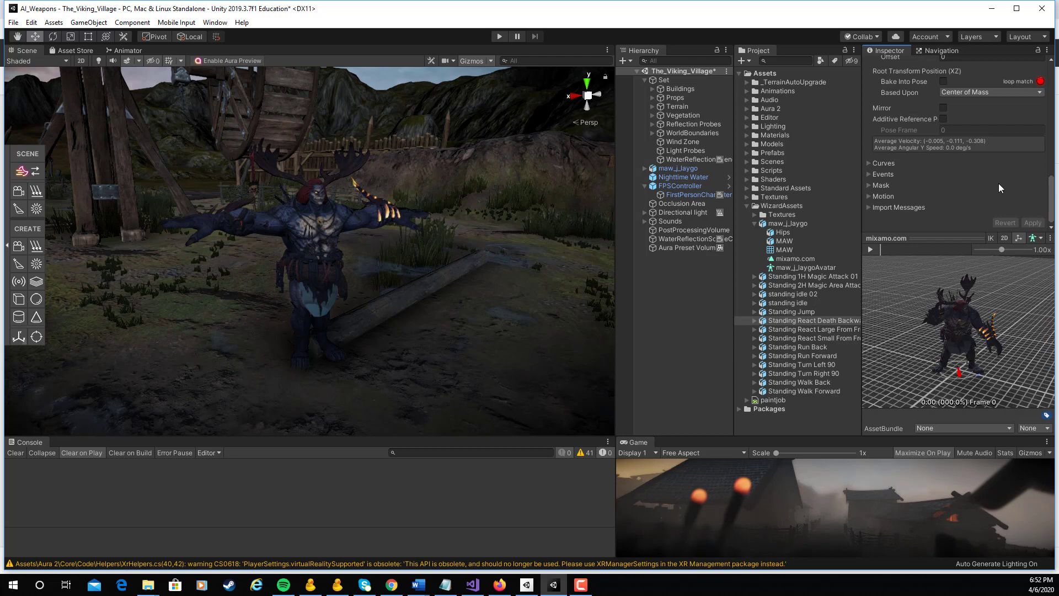
scroll(1000, 187, up, 10)
scroll(1008, 175, down, 10)
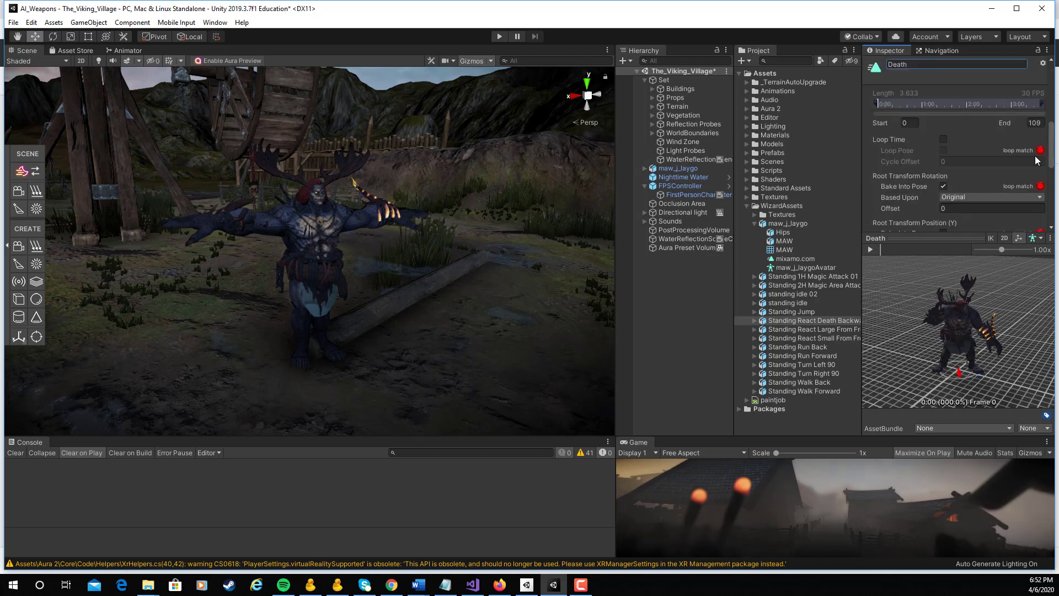
click(1032, 223)
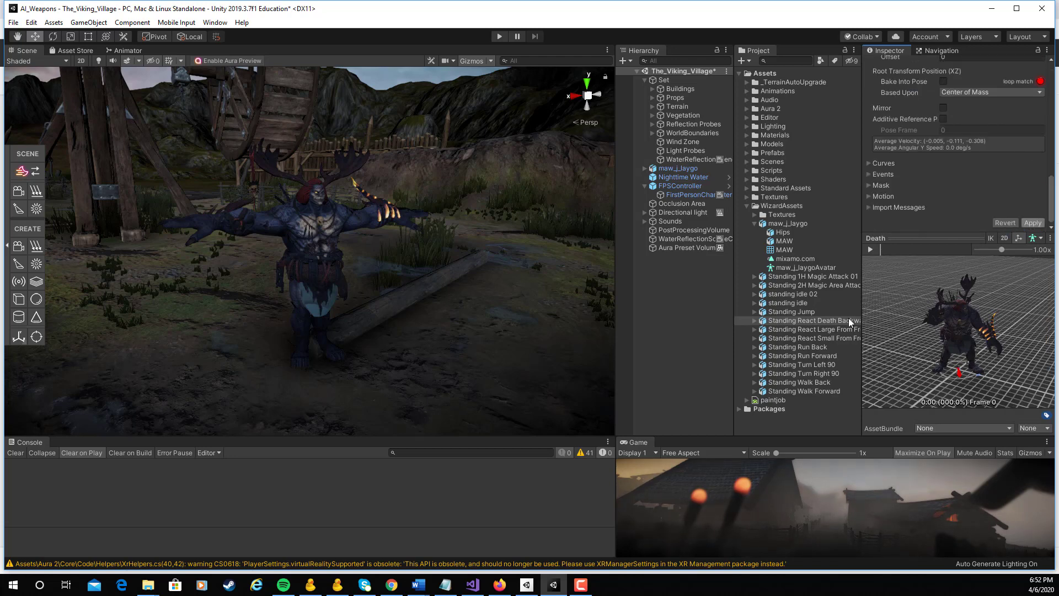
Step: Check the Run and Walk clip names, then collapse maw_j_laygo's contents
click(825, 355)
scroll(954, 211, up, 3)
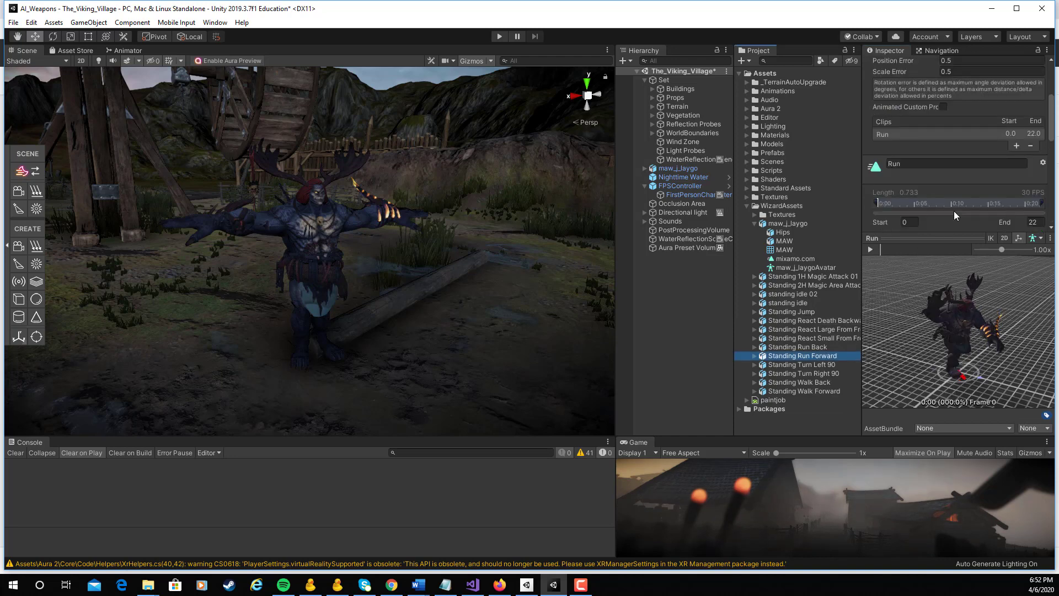
click(828, 389)
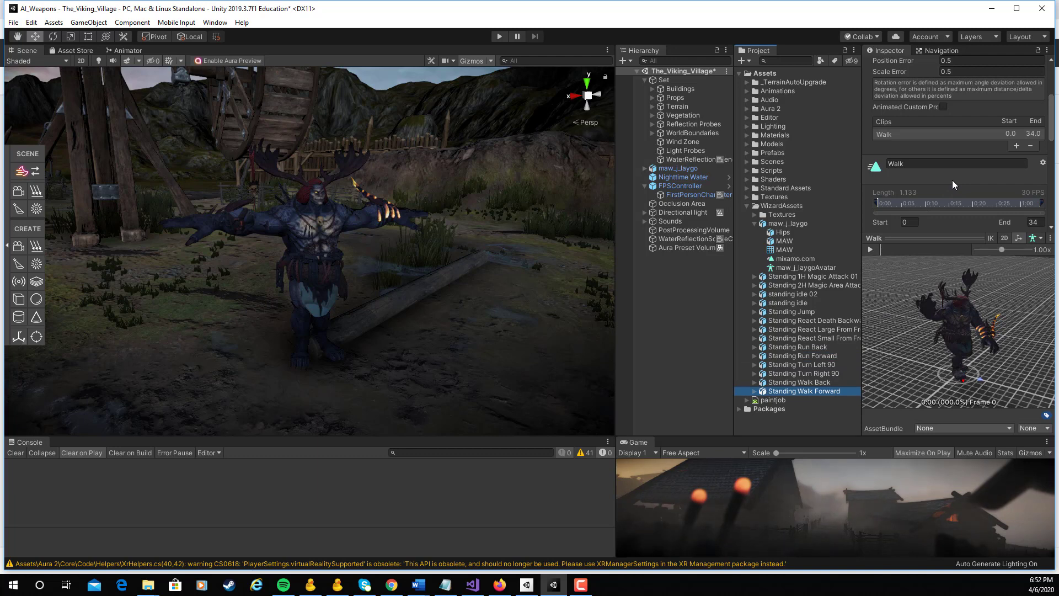
click(754, 223)
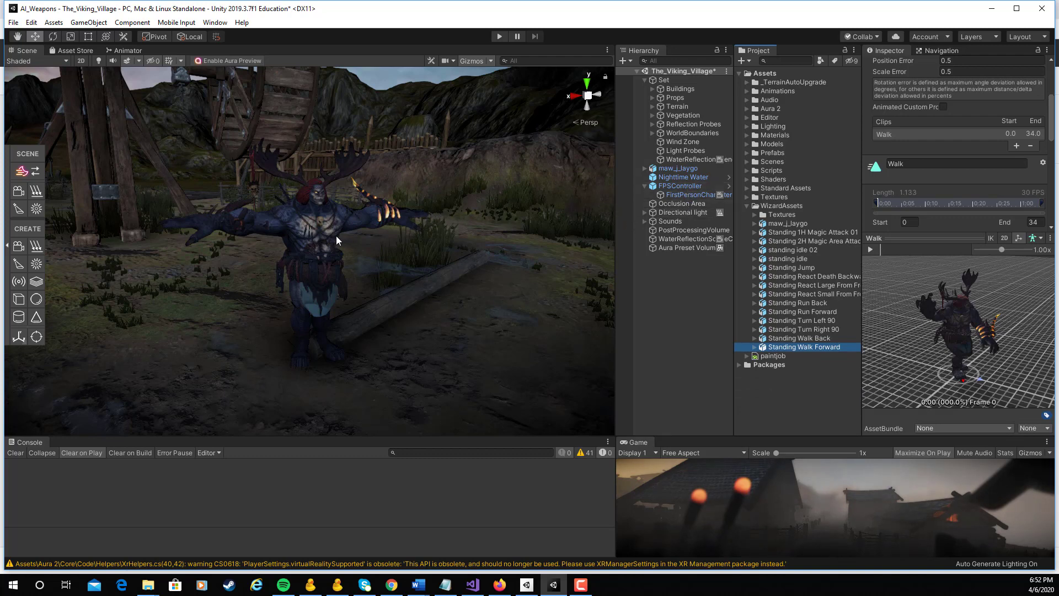
Step: Create a 'WizardController' Animator Controller in WizardAssets and drag it onto maw_j_laygo's Animator Controller field
click(326, 244)
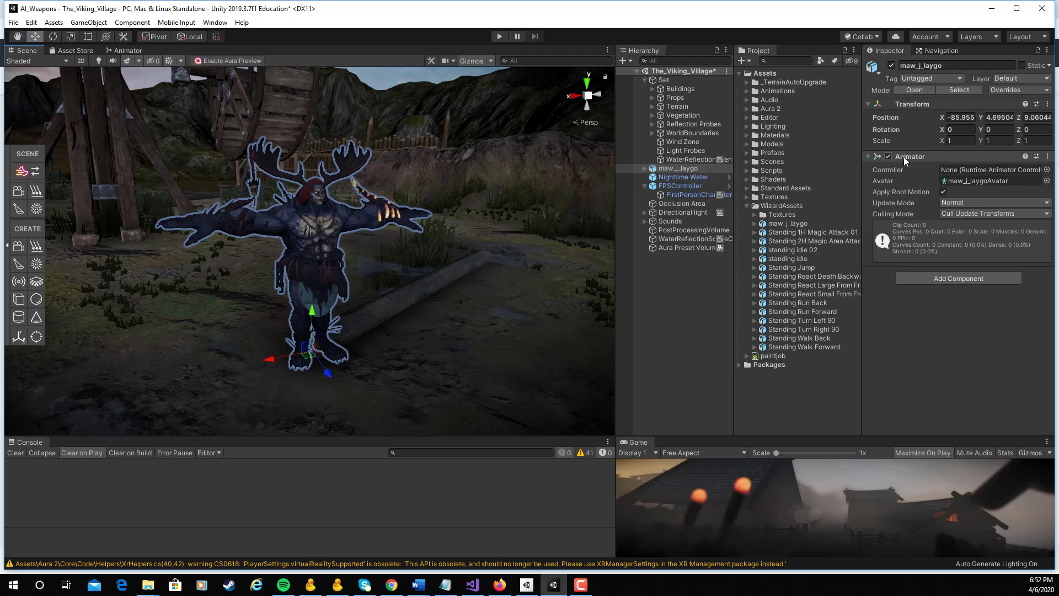
click(783, 205)
click(746, 60)
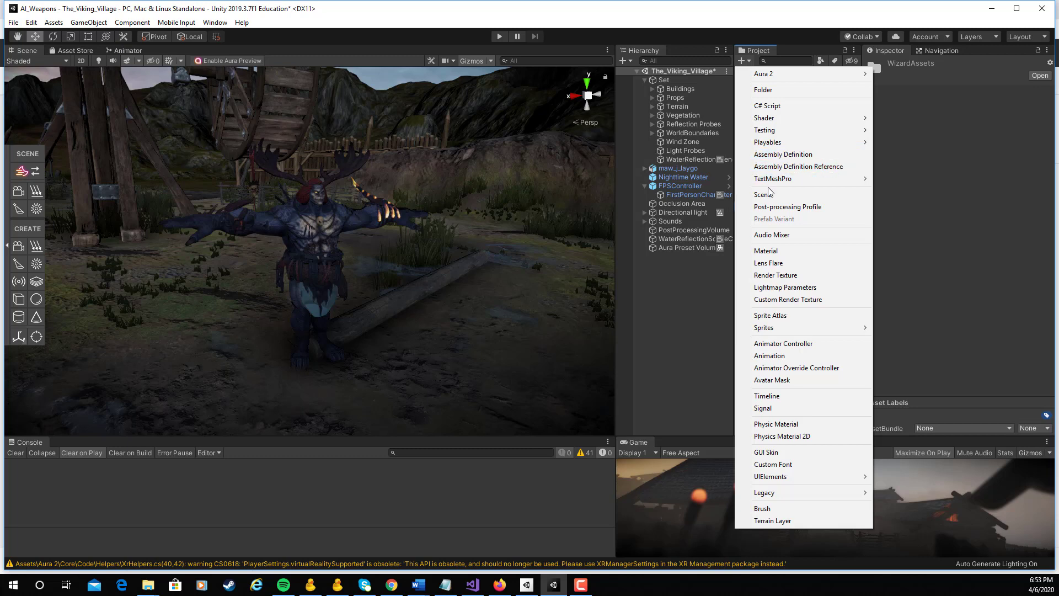
click(783, 343)
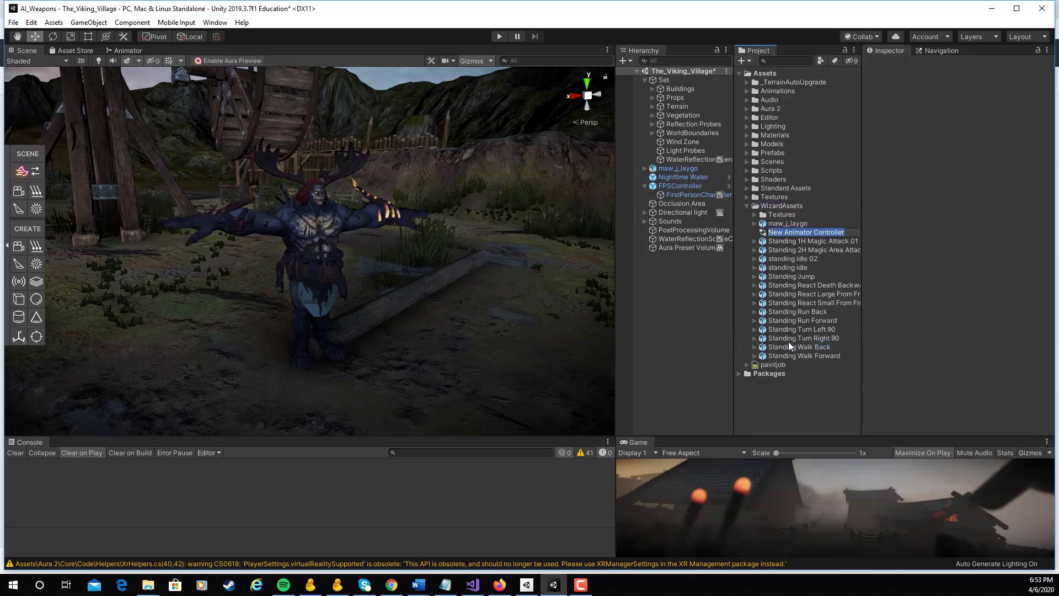
text(Wiz)
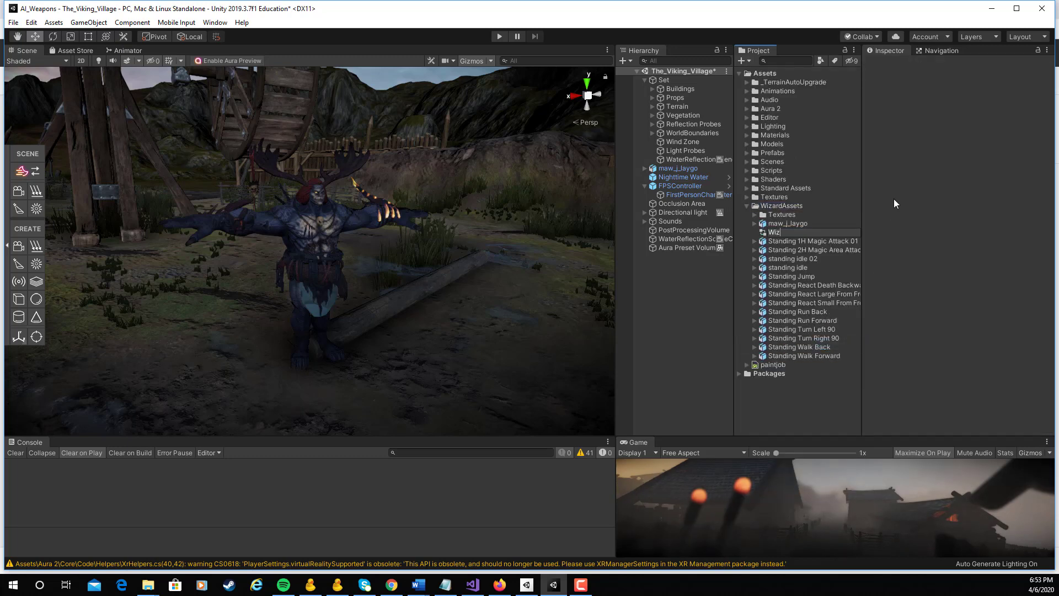
text(ardController)
key(Return)
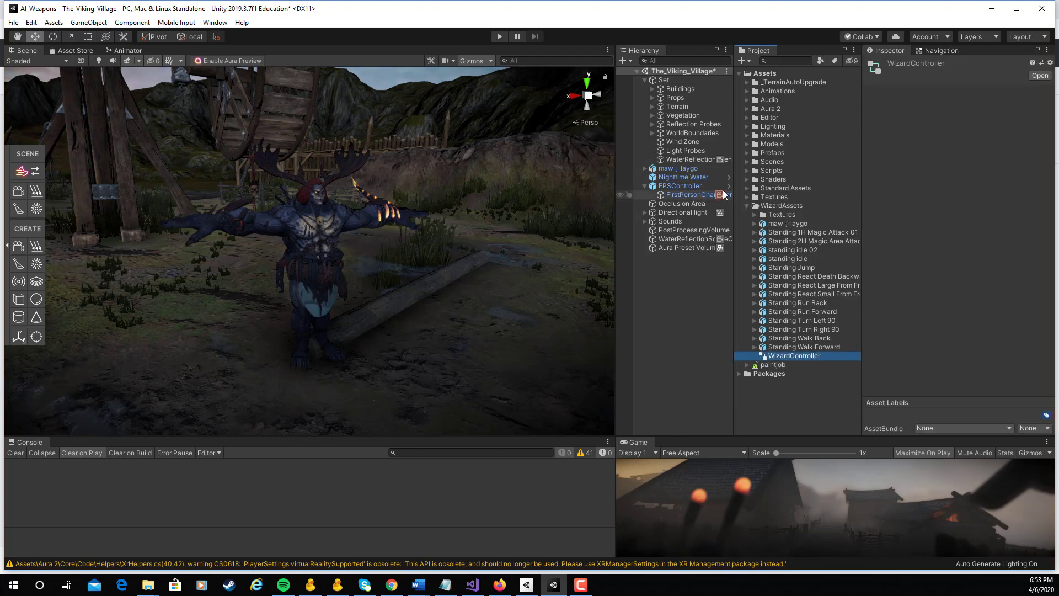
click(683, 168)
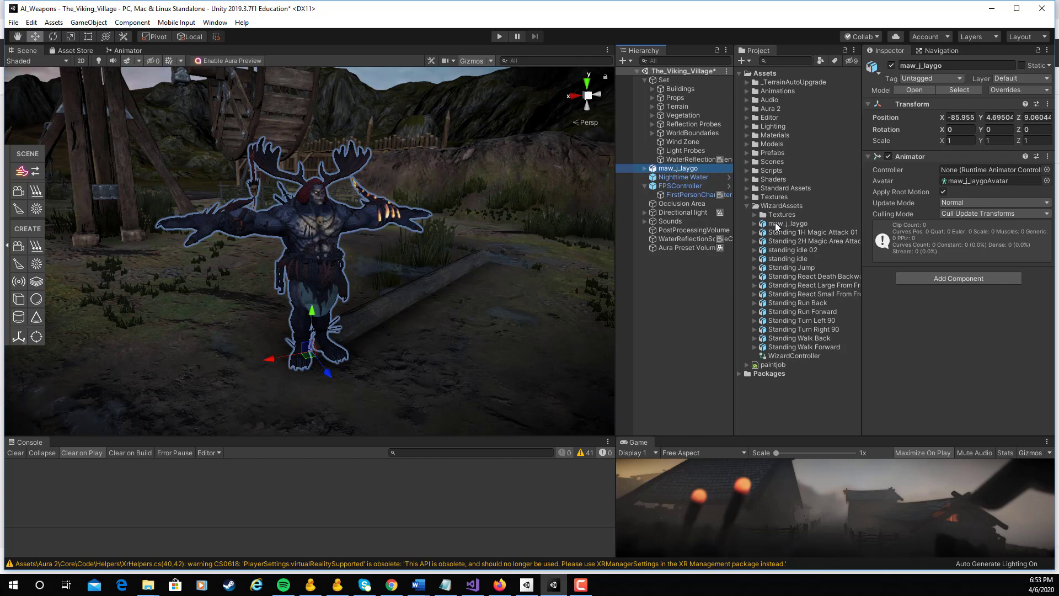
drag(791, 354, 982, 170)
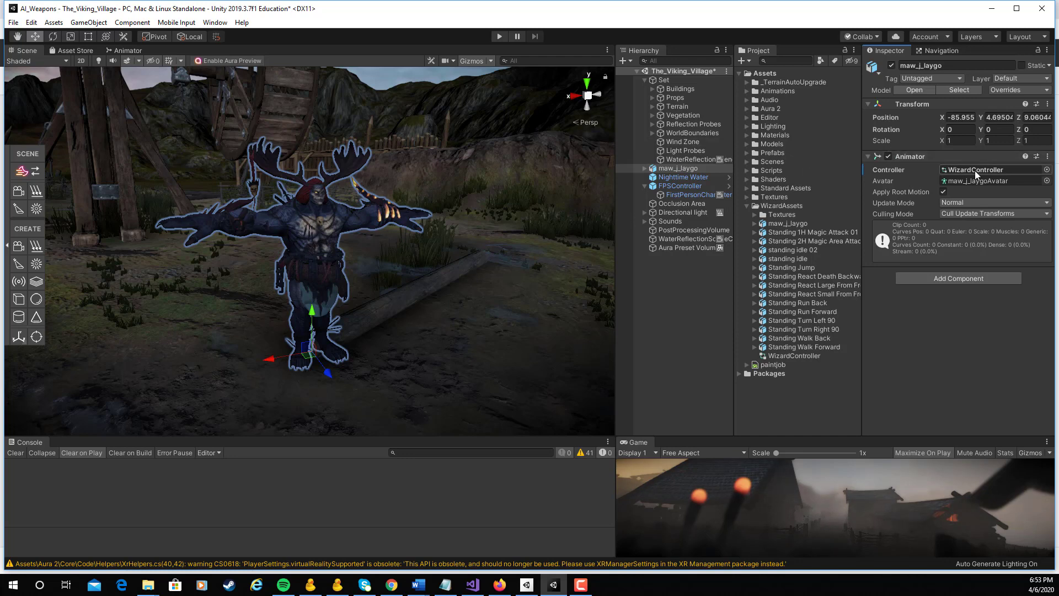
Step: In WizardController's graph, replace the mixamo.com state with standing idle 02 as the default Idle state
double_click(796, 357)
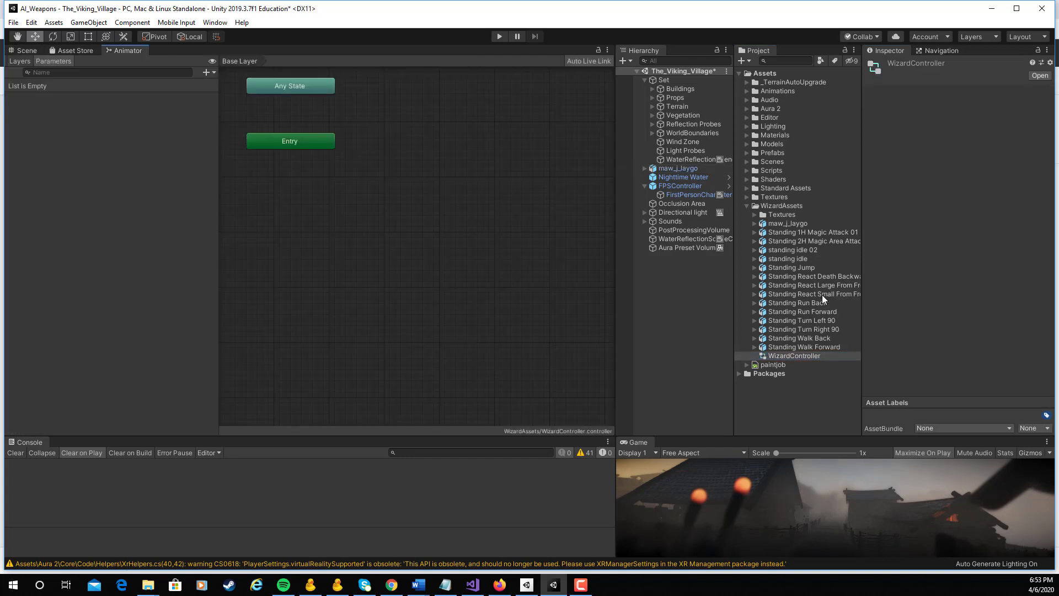
drag(799, 258, 409, 210)
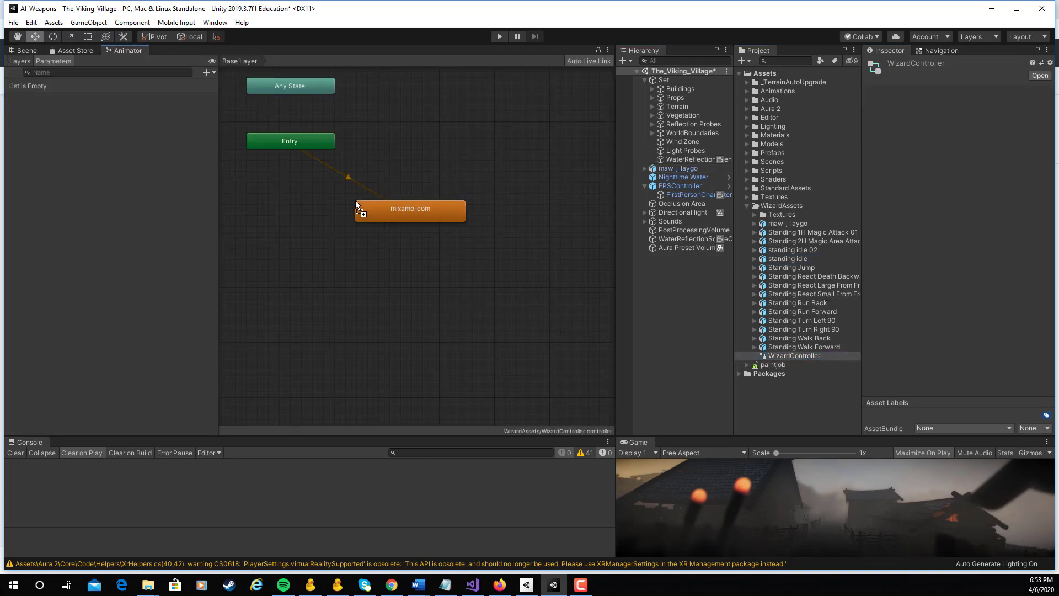
click(806, 247)
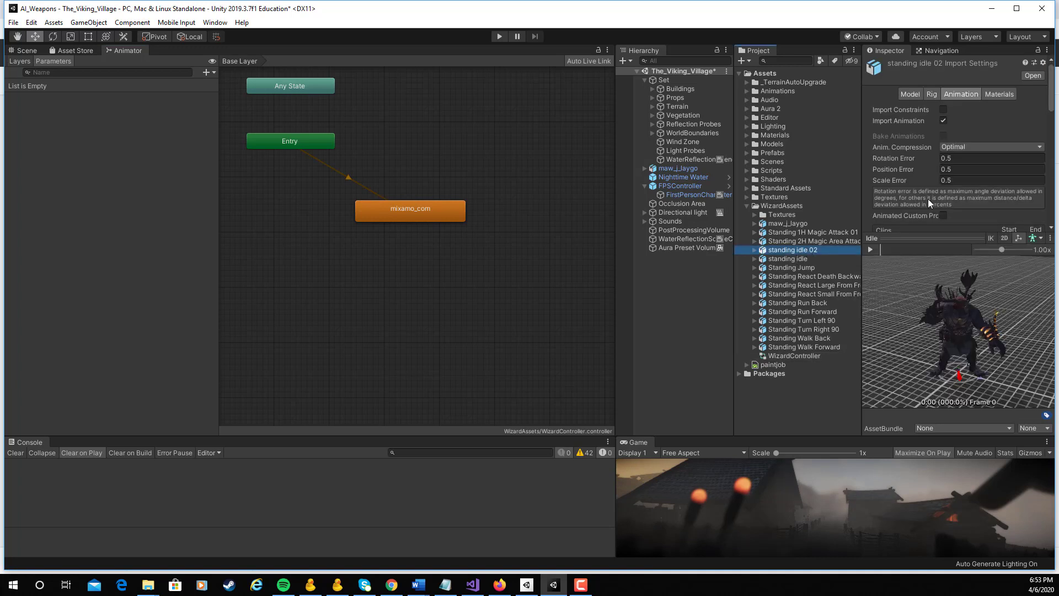
scroll(955, 177, down, 3)
scroll(955, 178, down, 2)
click(410, 210)
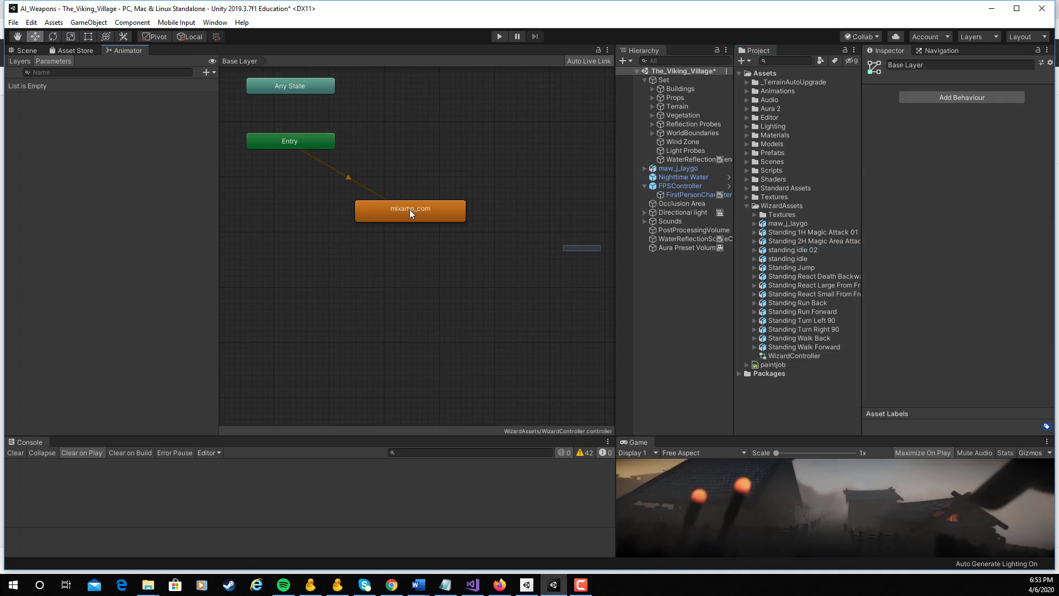
key(Delete)
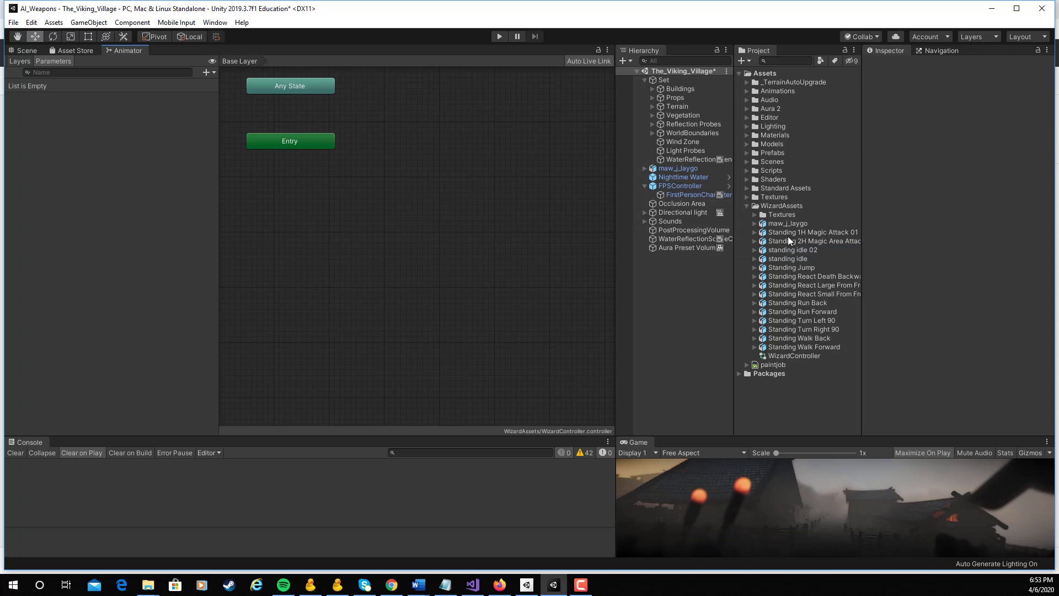
drag(809, 252, 281, 204)
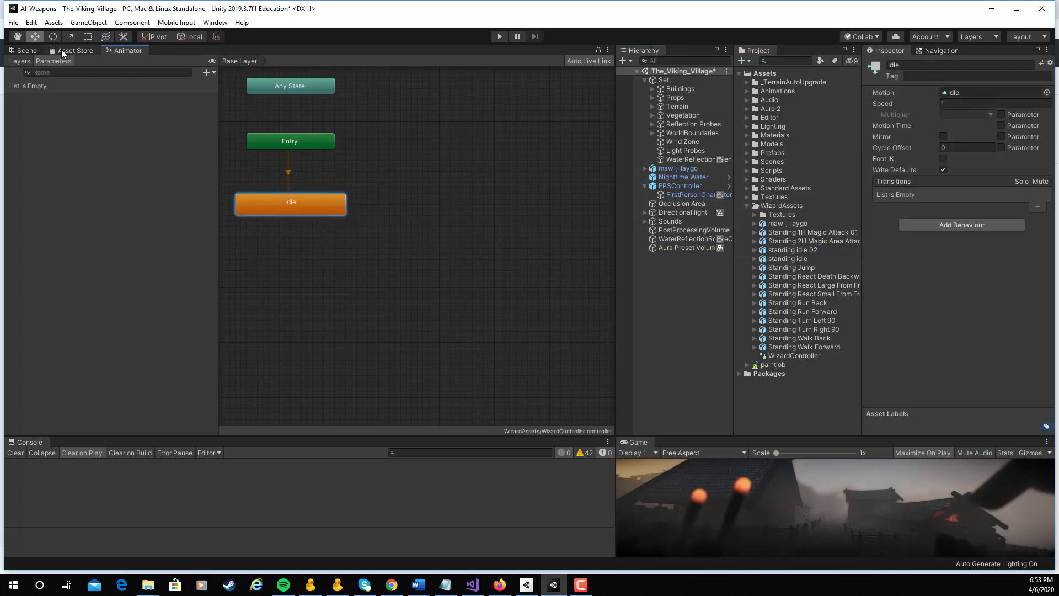
click(25, 51)
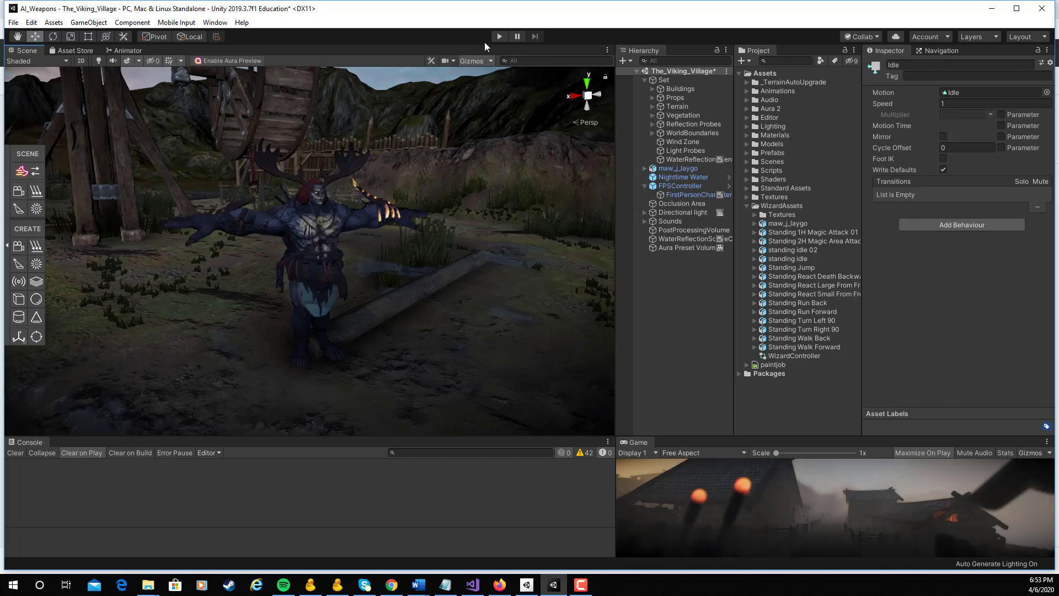
click(924, 453)
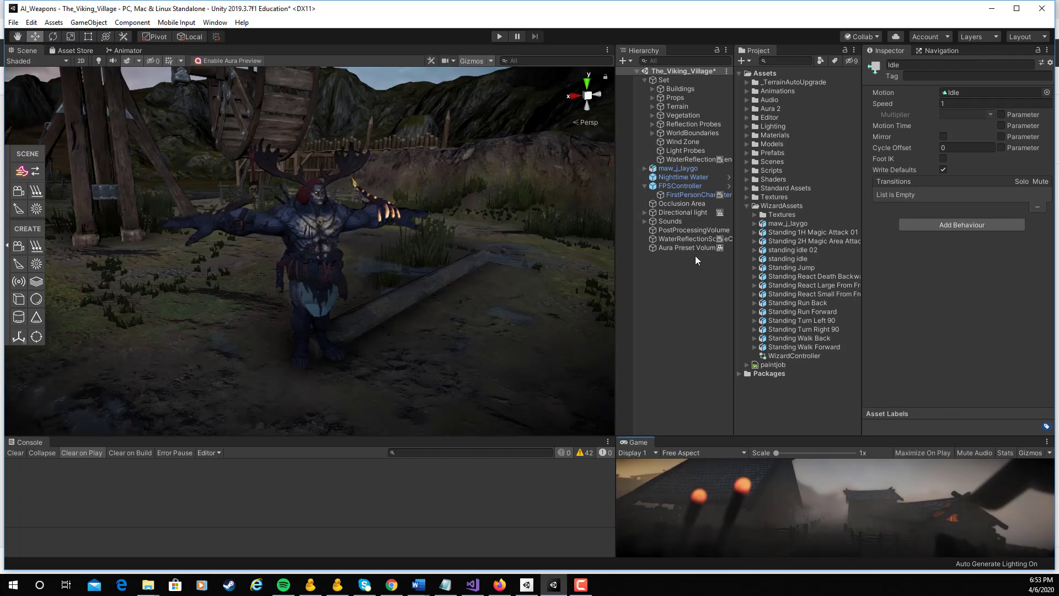
click(498, 37)
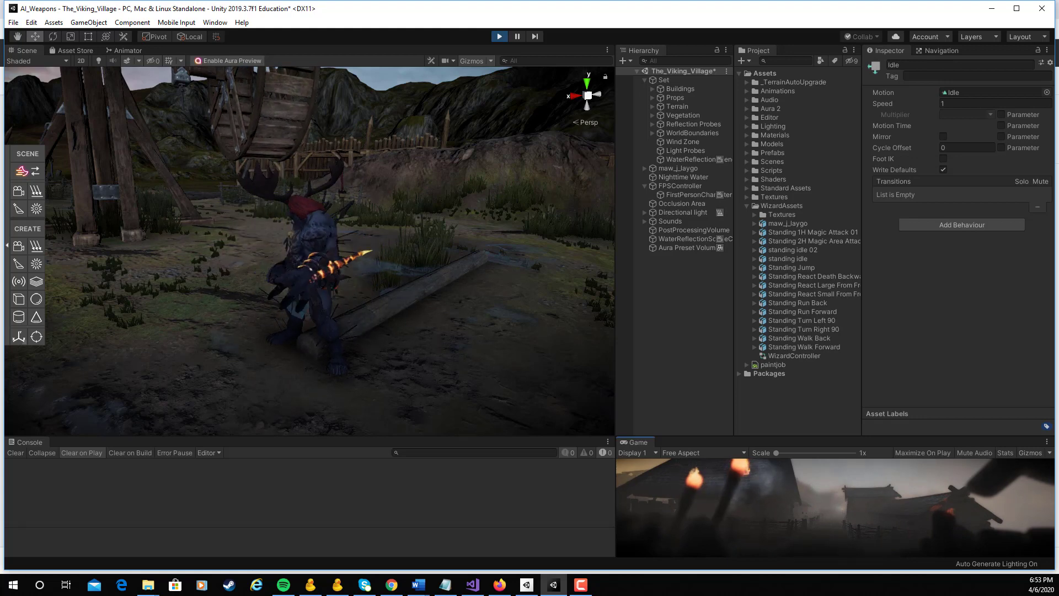
key(ctrl+p)
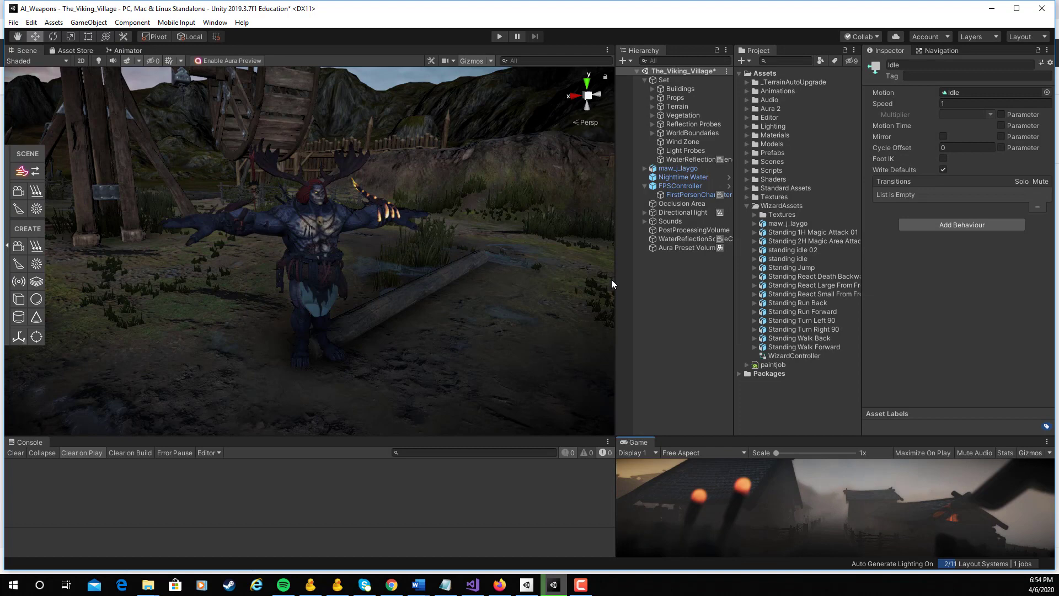
Step: Flag the Set object and all its children as Navigation Static
click(665, 79)
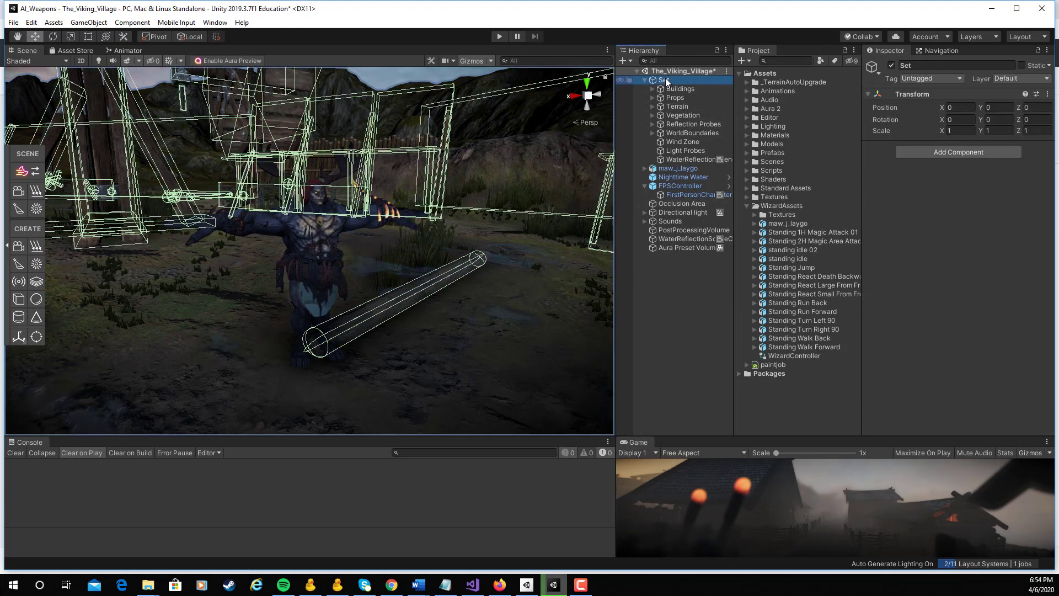
click(1049, 65)
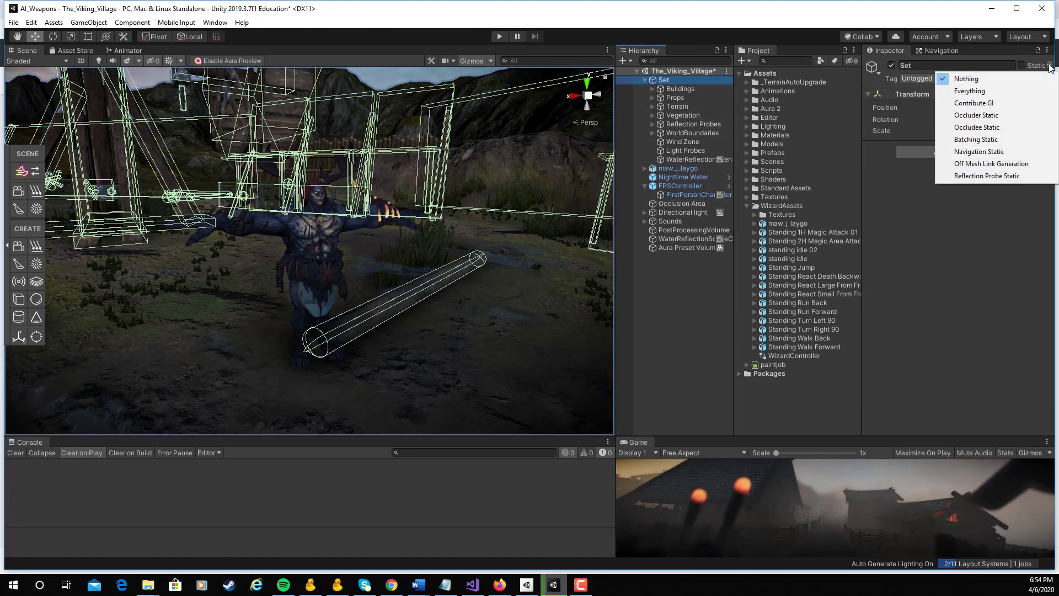
click(979, 152)
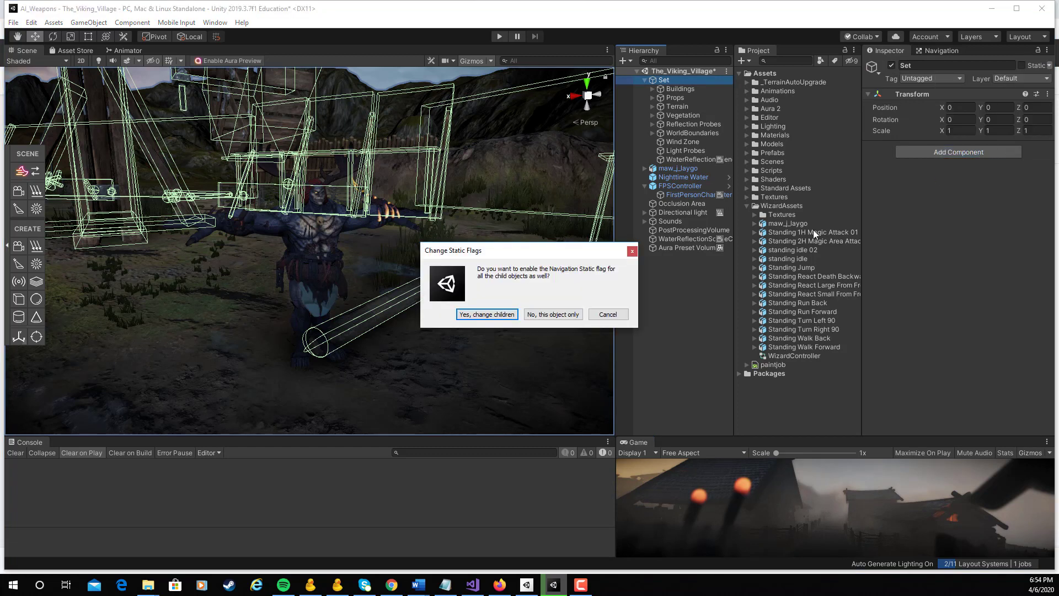
click(497, 315)
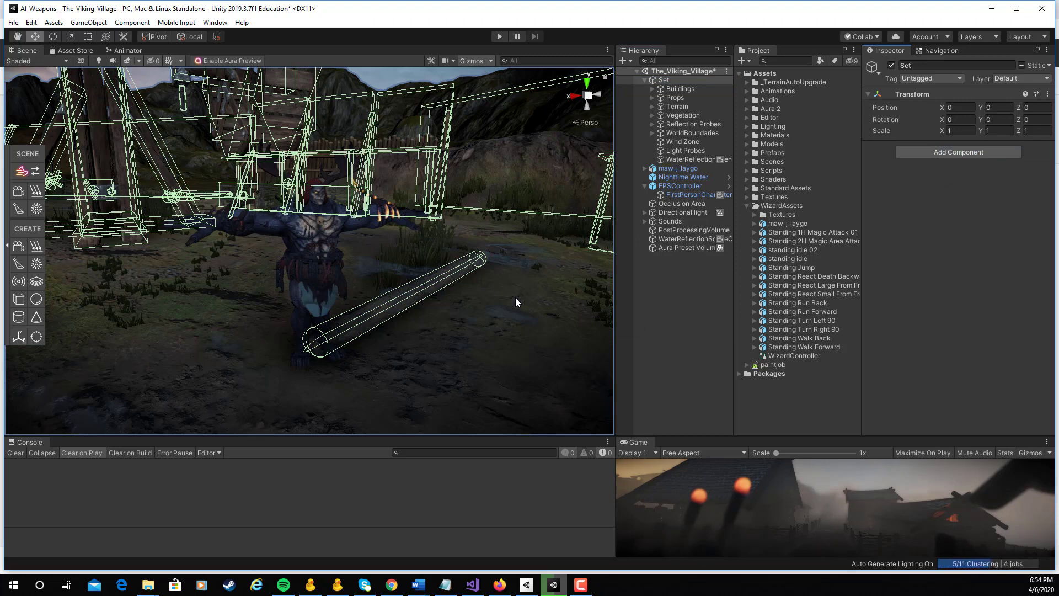
alt+drag(516, 298, 414, 287)
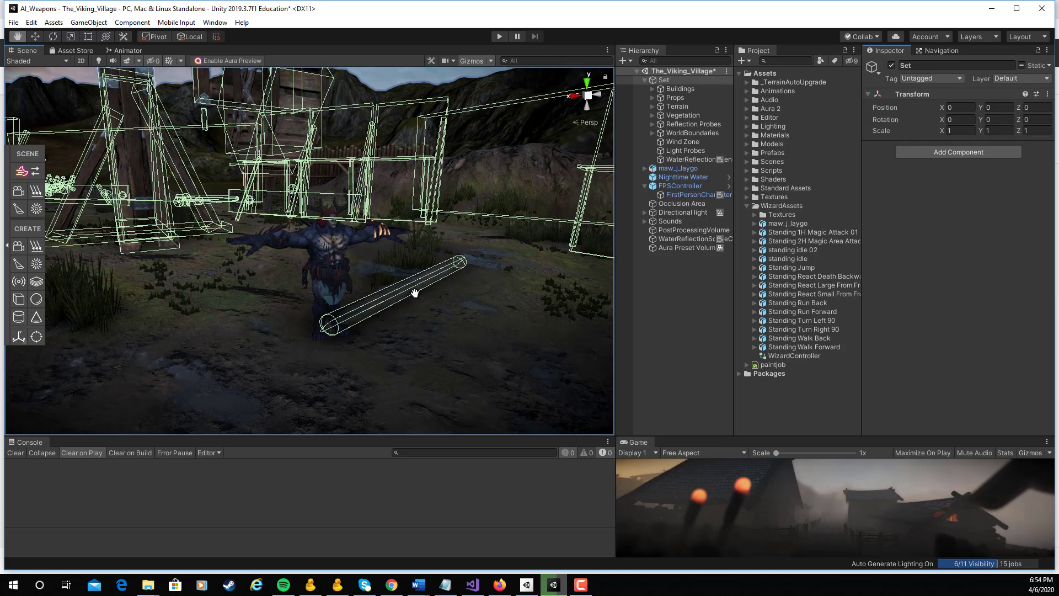
Step: Clear the old NavMesh in the Navigation Bake settings and start a fresh bake
click(933, 48)
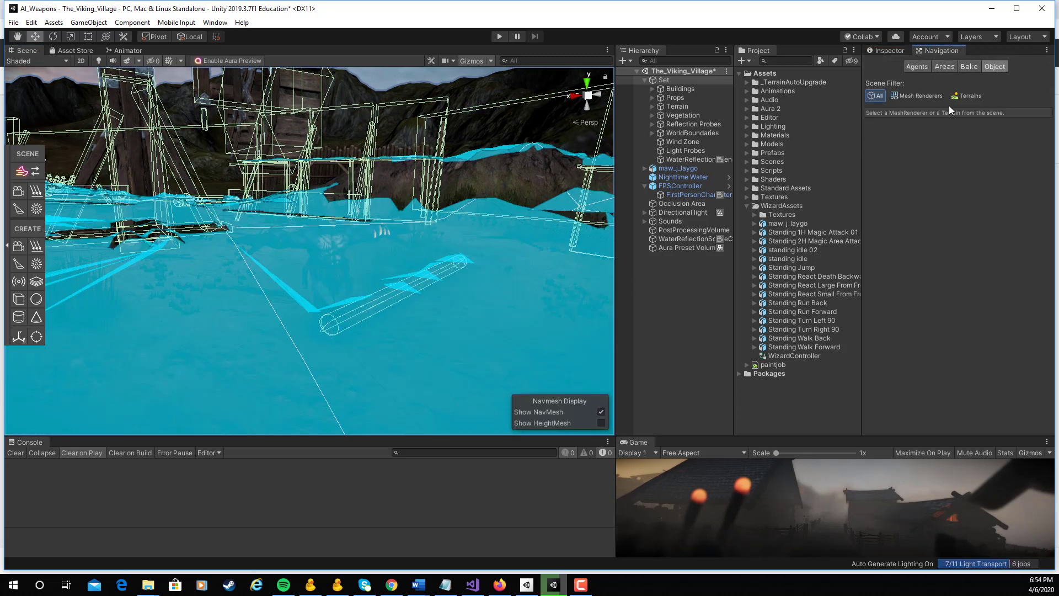
click(966, 67)
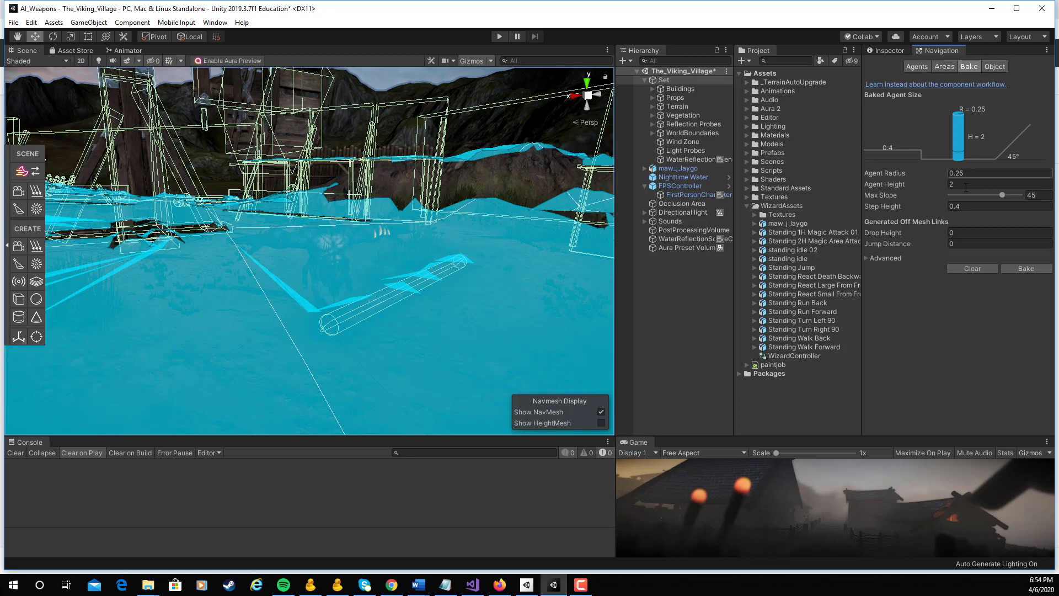
click(970, 268)
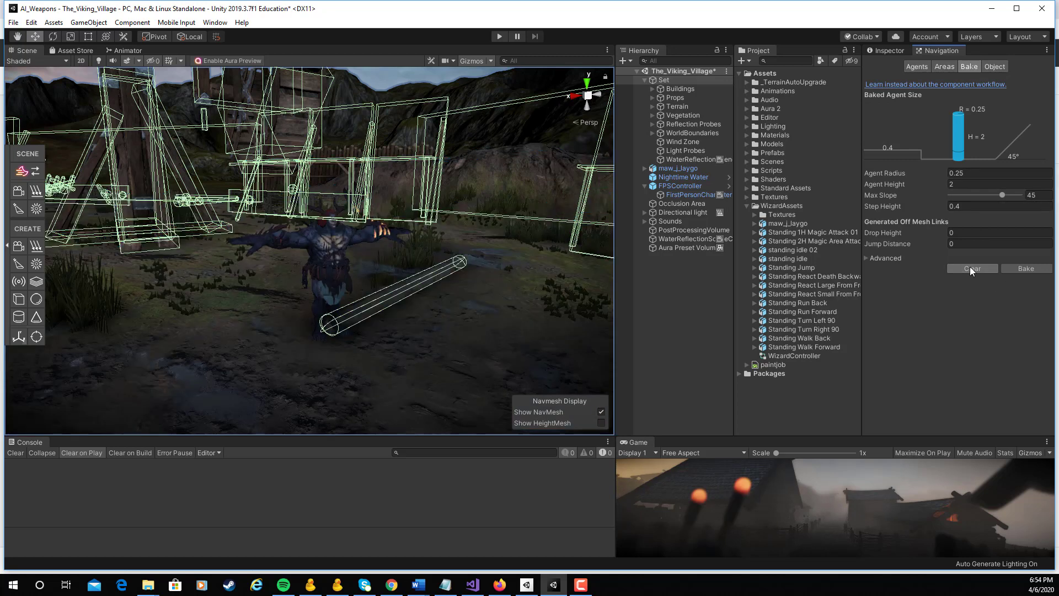
click(1025, 269)
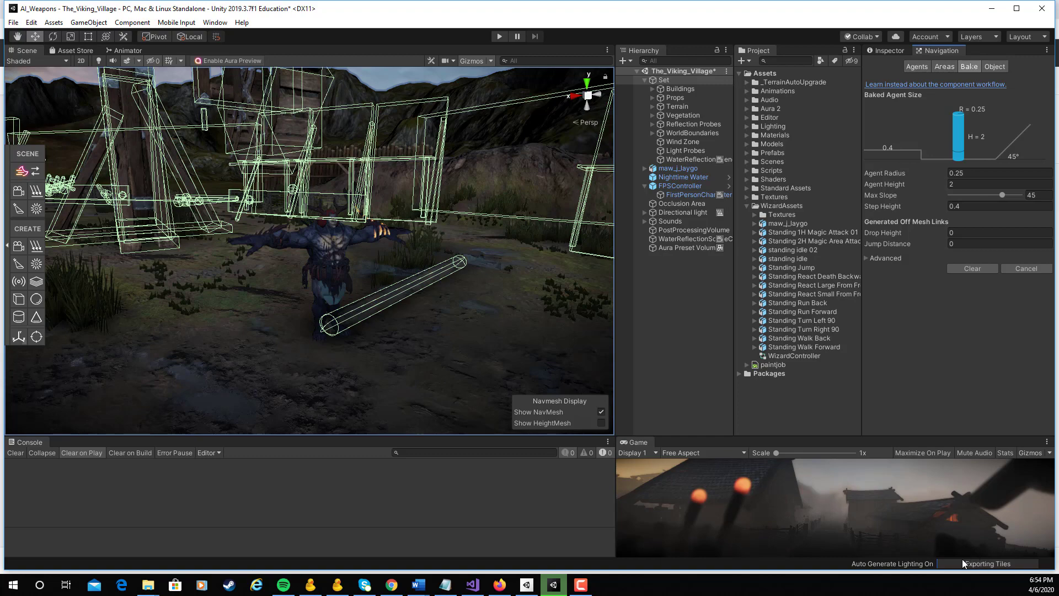
Step: Orbit and pan the Scene view over the village, boardwalk and wizard while the NavMesh bakes
middle_drag(248, 282, 502, 351)
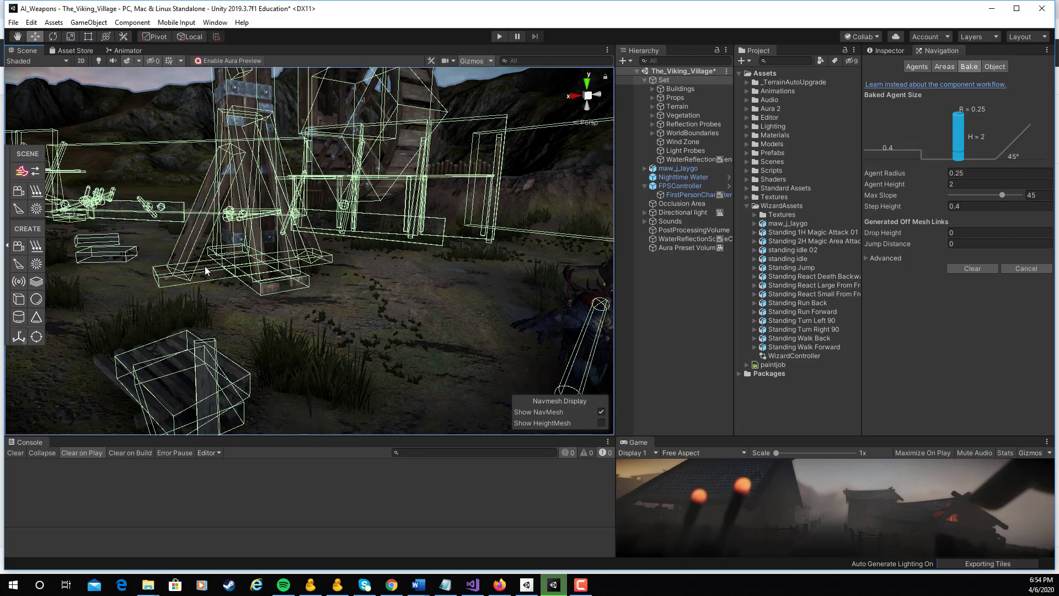
alt+drag(329, 197, 395, 329)
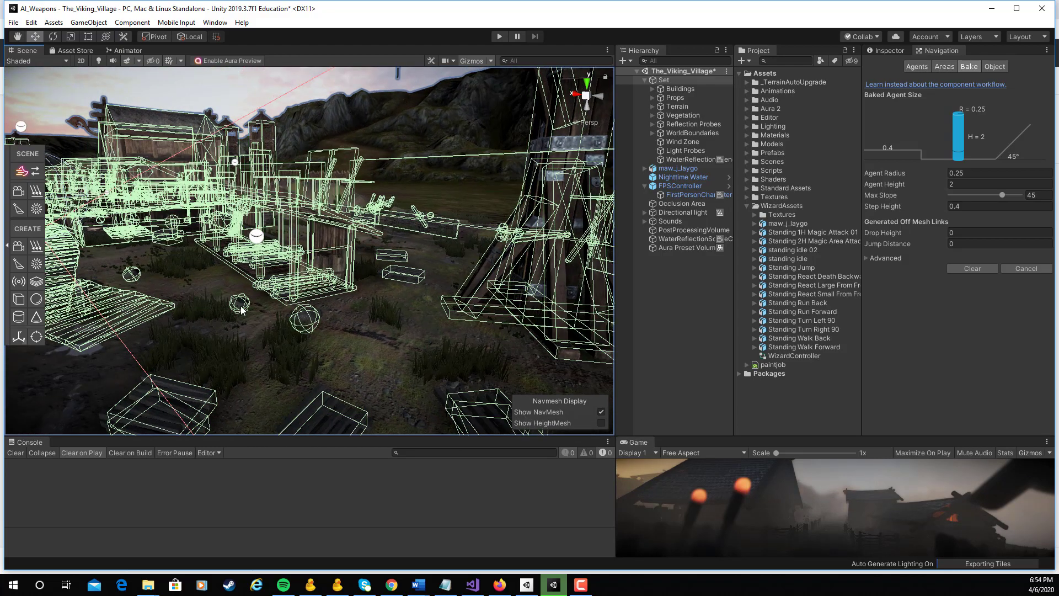
middle_drag(313, 308, 640, 370)
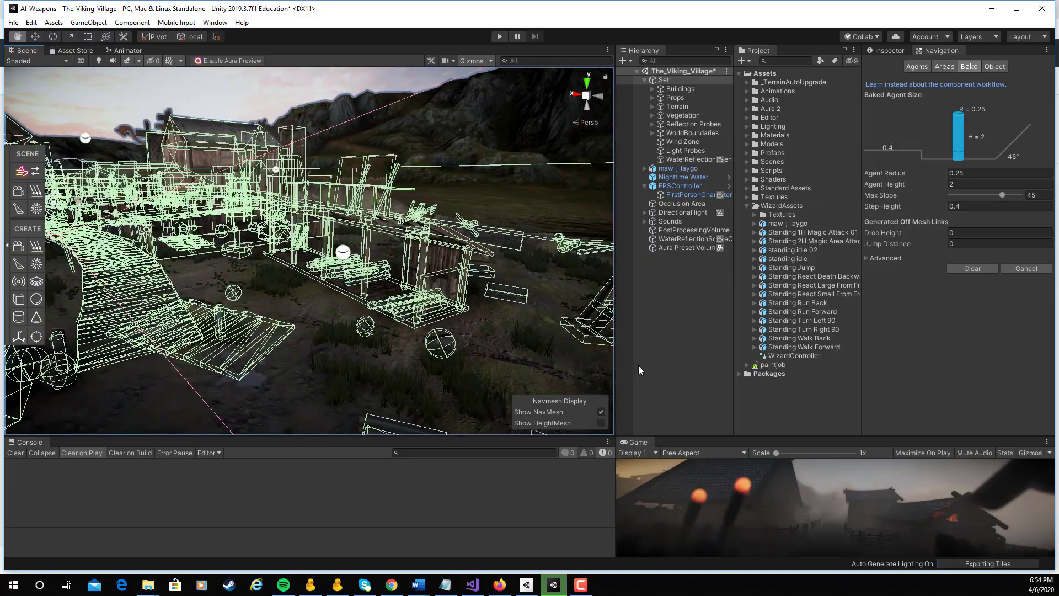
alt+drag(497, 287, 263, 287)
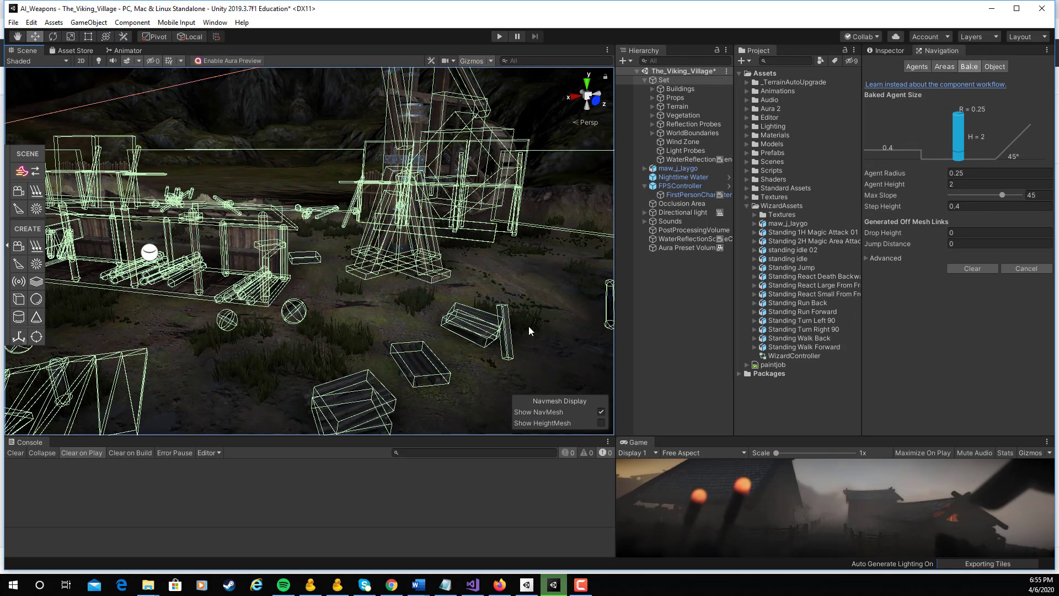
alt+drag(529, 326, 349, 233)
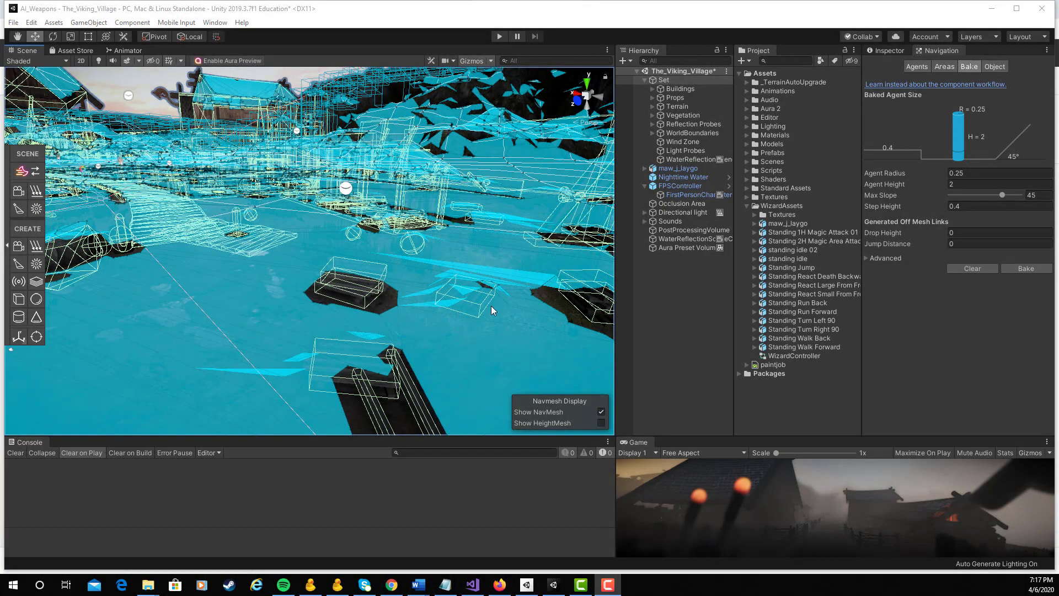
alt+drag(484, 285, 325, 324)
middle_drag(325, 324, 416, 248)
mouse_move(416, 248)
alt+mouse_down()
mouse_move(397, 242)
mouse_move(417, 234)
alt+mouse_up()
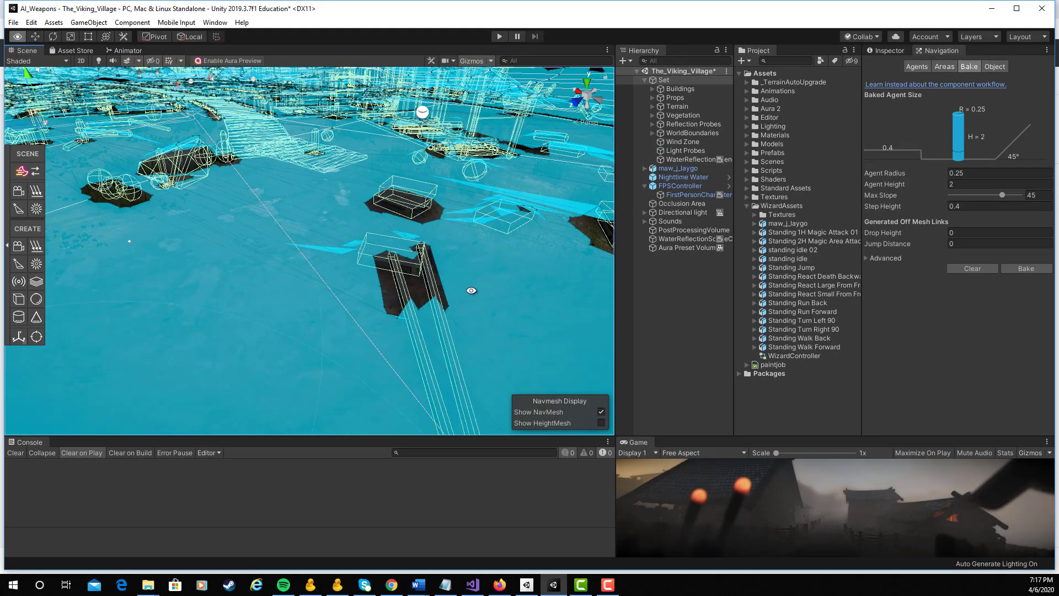
alt+drag(472, 292, 497, 290)
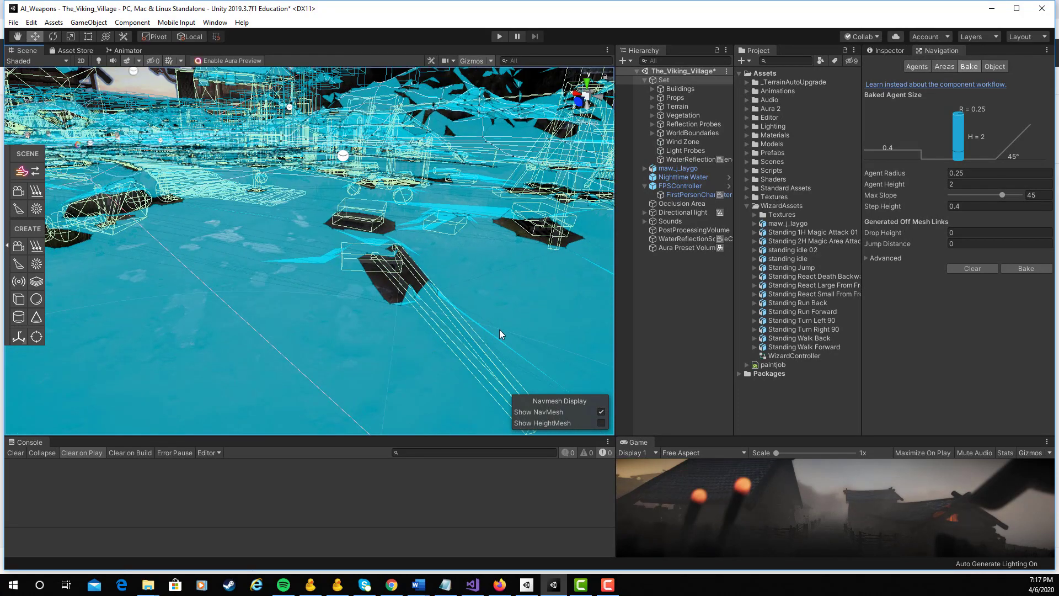
alt+right_drag(416, 313, 199, 282)
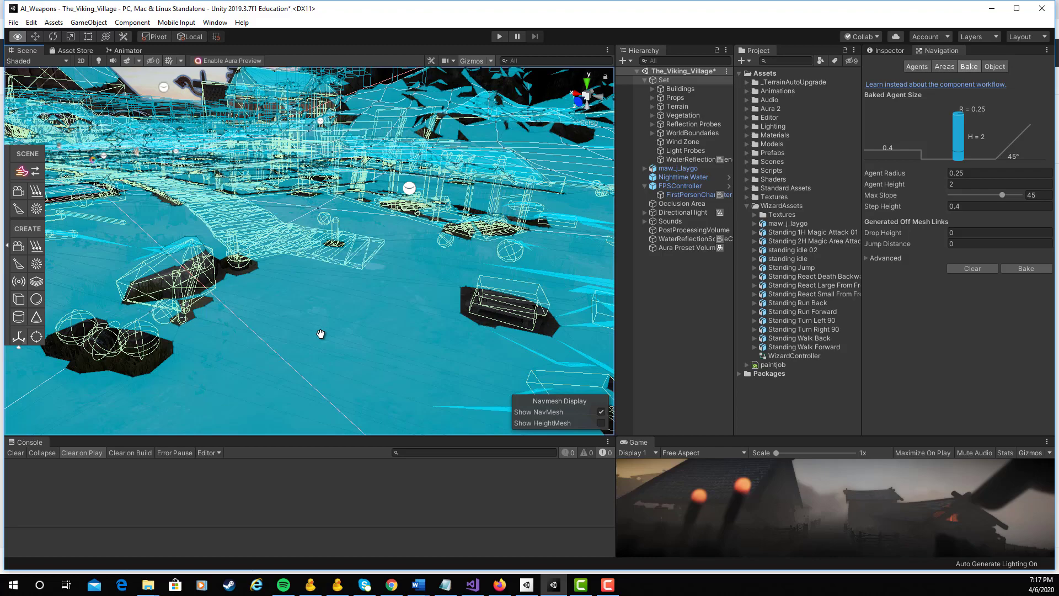
right_drag(320, 334, 307, 347)
scroll(470, 195, down, 5)
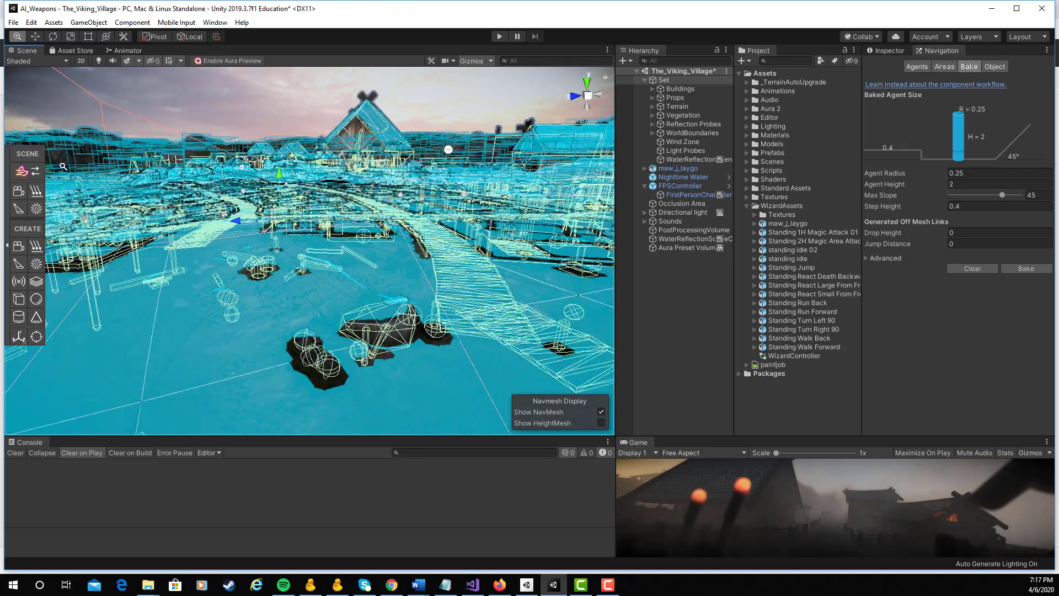
scroll(558, 281, down, 5)
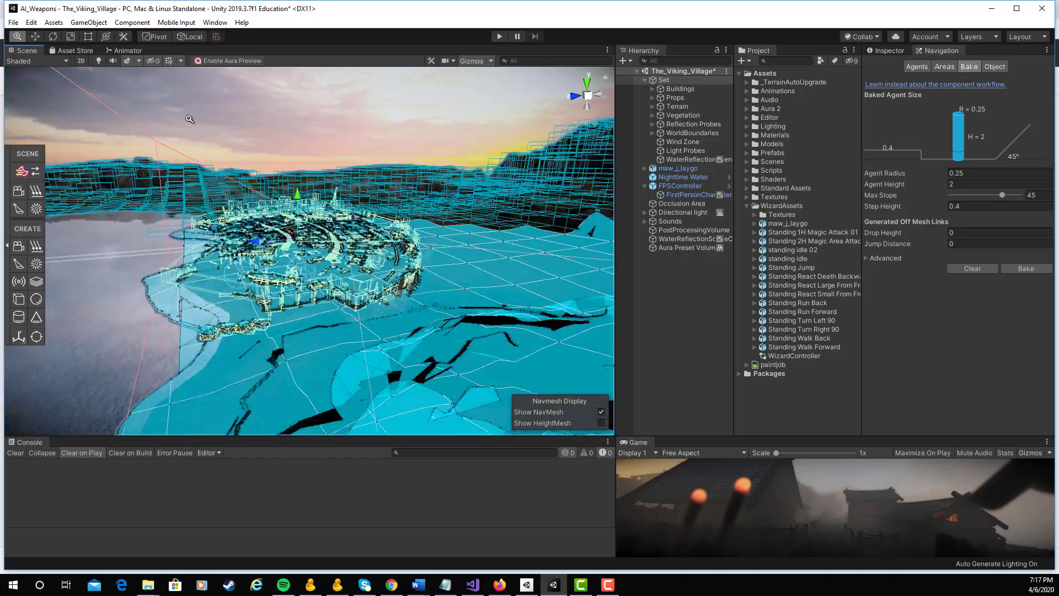
right_drag(585, 350, 601, 304)
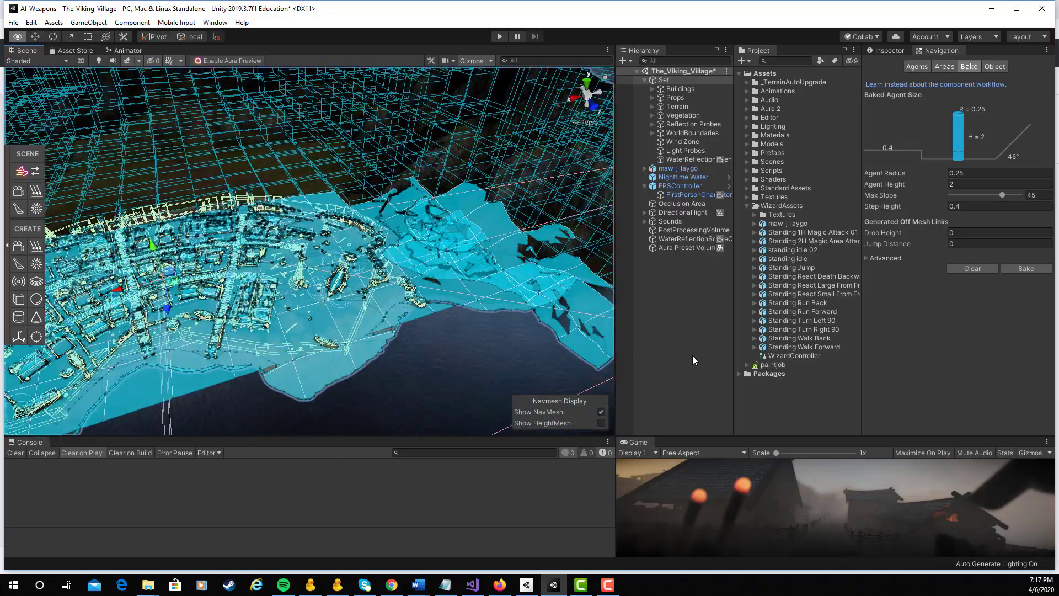
alt+drag(601, 303, 350, 314)
alt+right_drag(349, 314, 817, 300)
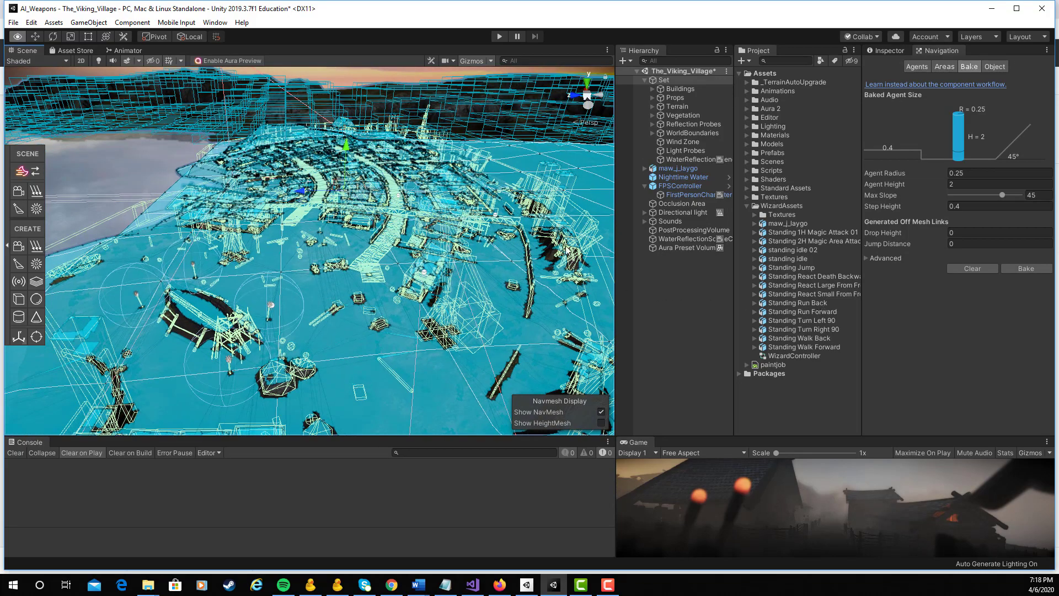
alt+drag(442, 216, 465, 212)
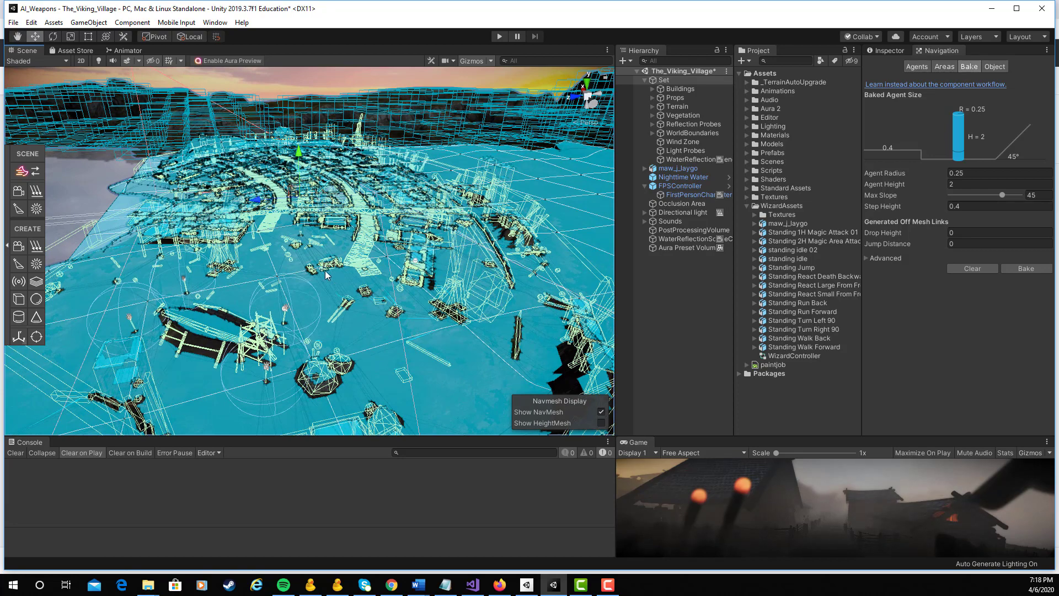
alt+drag(332, 273, 408, 277)
alt+right_drag(409, 276, 91, 247)
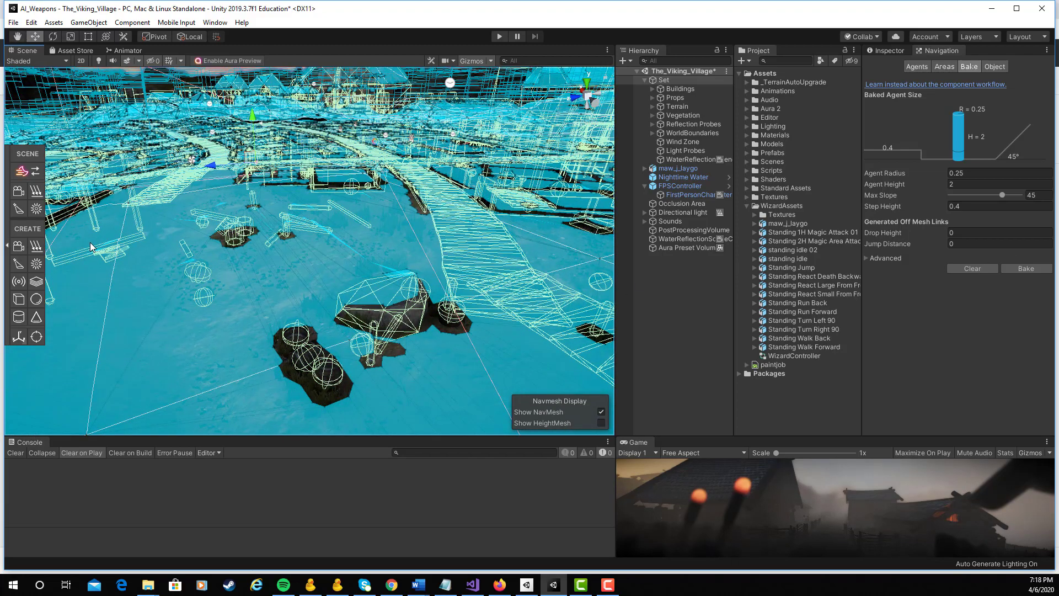